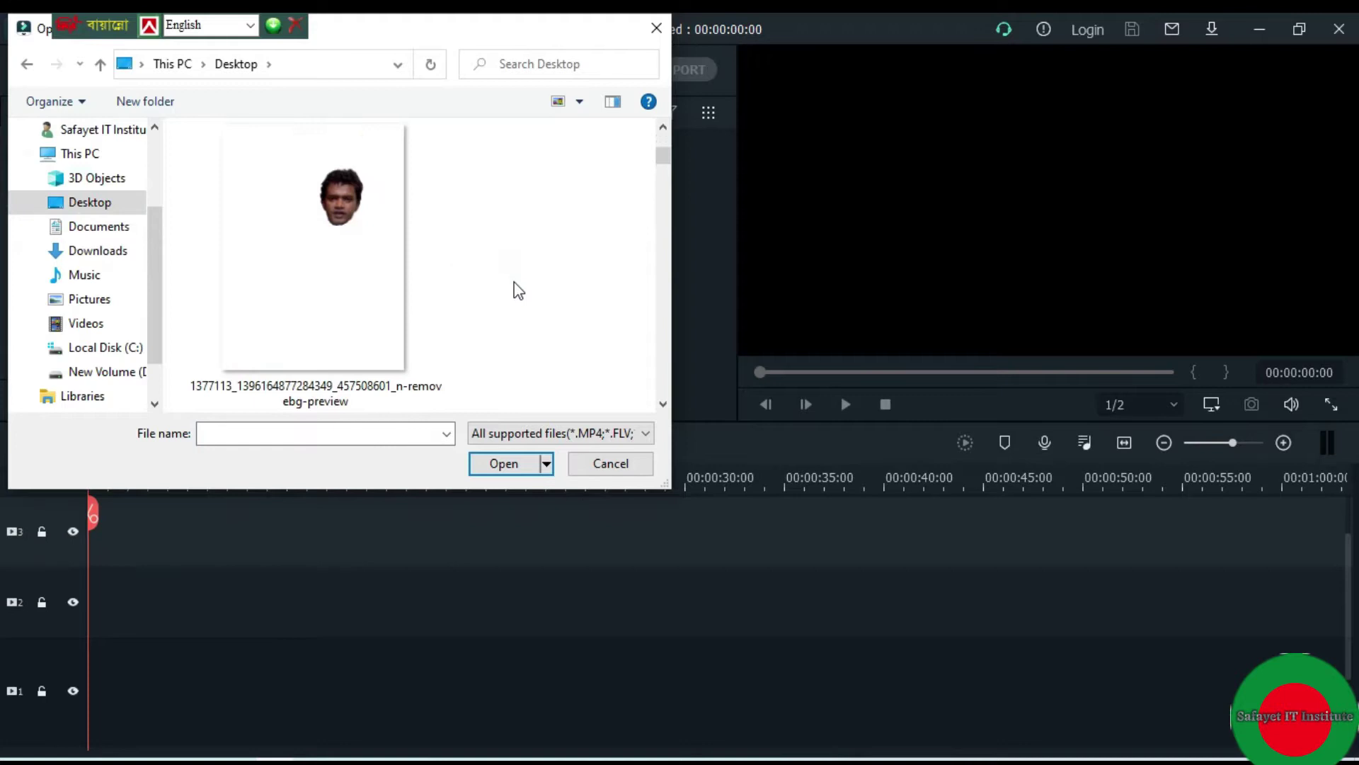
{"action": "scroll", "coordinate": [516, 288], "scroll_direction": "down", "scroll_amount": 5}
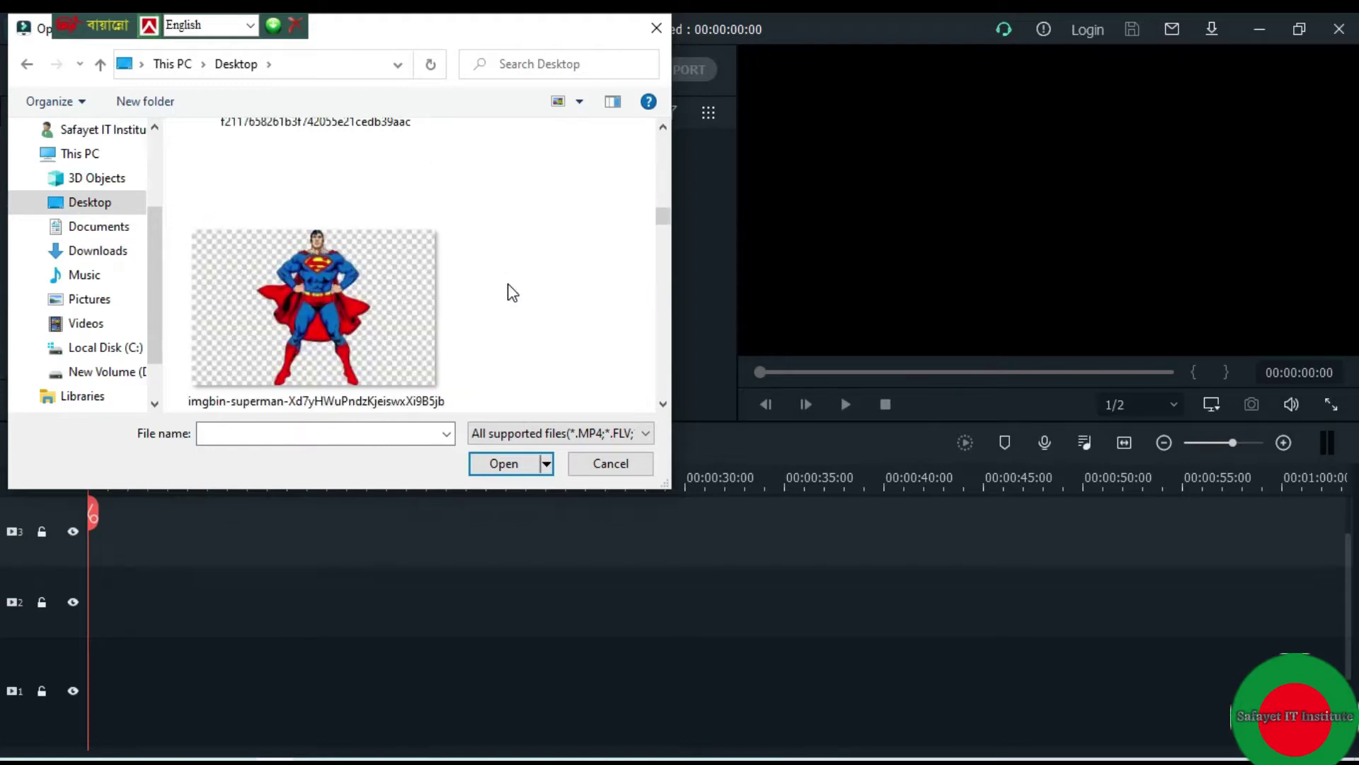
{"action": "scroll", "coordinate": [509, 286], "scroll_direction": "down", "scroll_amount": 2}
{"action": "left_click", "coordinate": [354, 247]}
{"action": "scroll", "coordinate": [541, 263], "scroll_direction": "down", "scroll_amount": 4}
{"action": "scroll", "coordinate": [519, 274], "scroll_direction": "down", "scroll_amount": 3}
{"action": "scroll", "coordinate": [516, 276], "scroll_direction": "down", "scroll_amount": 3}
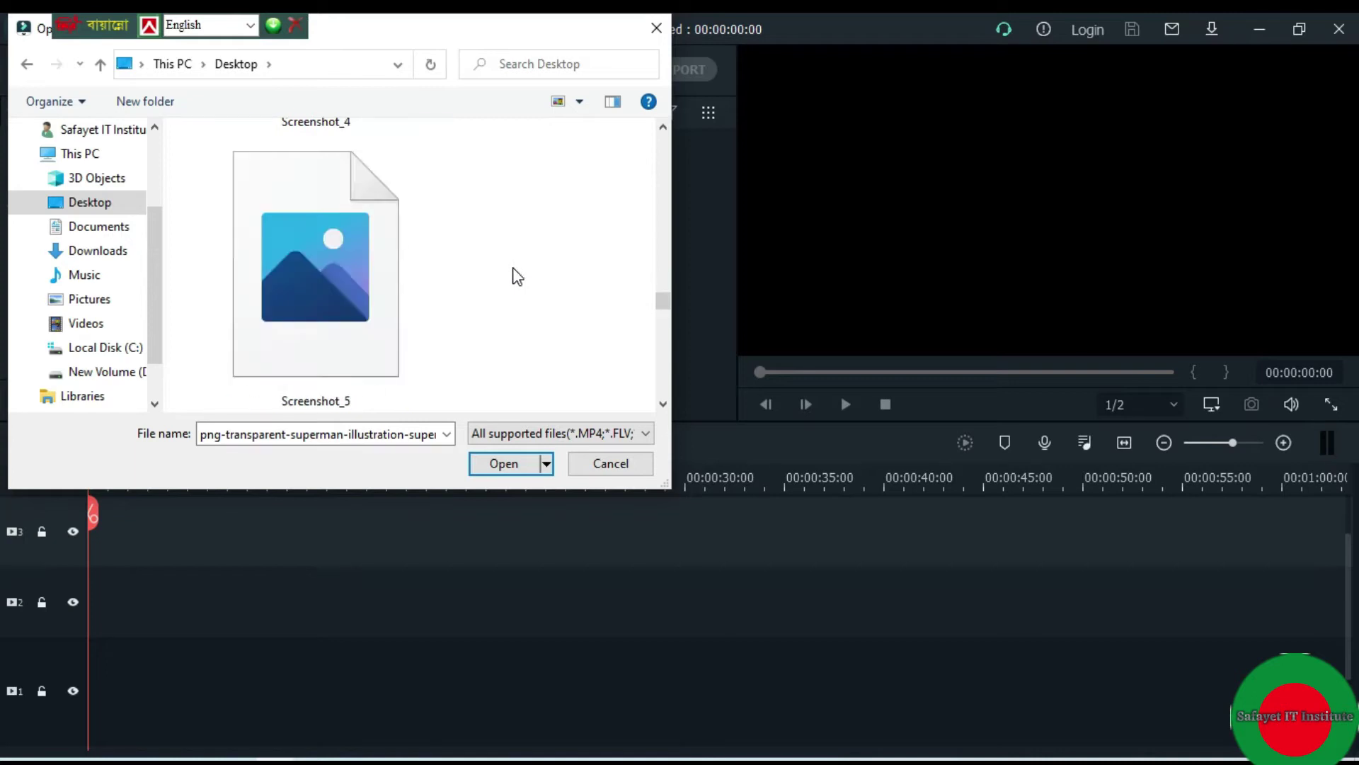
{"action": "left_click", "coordinate": [640, 473]}
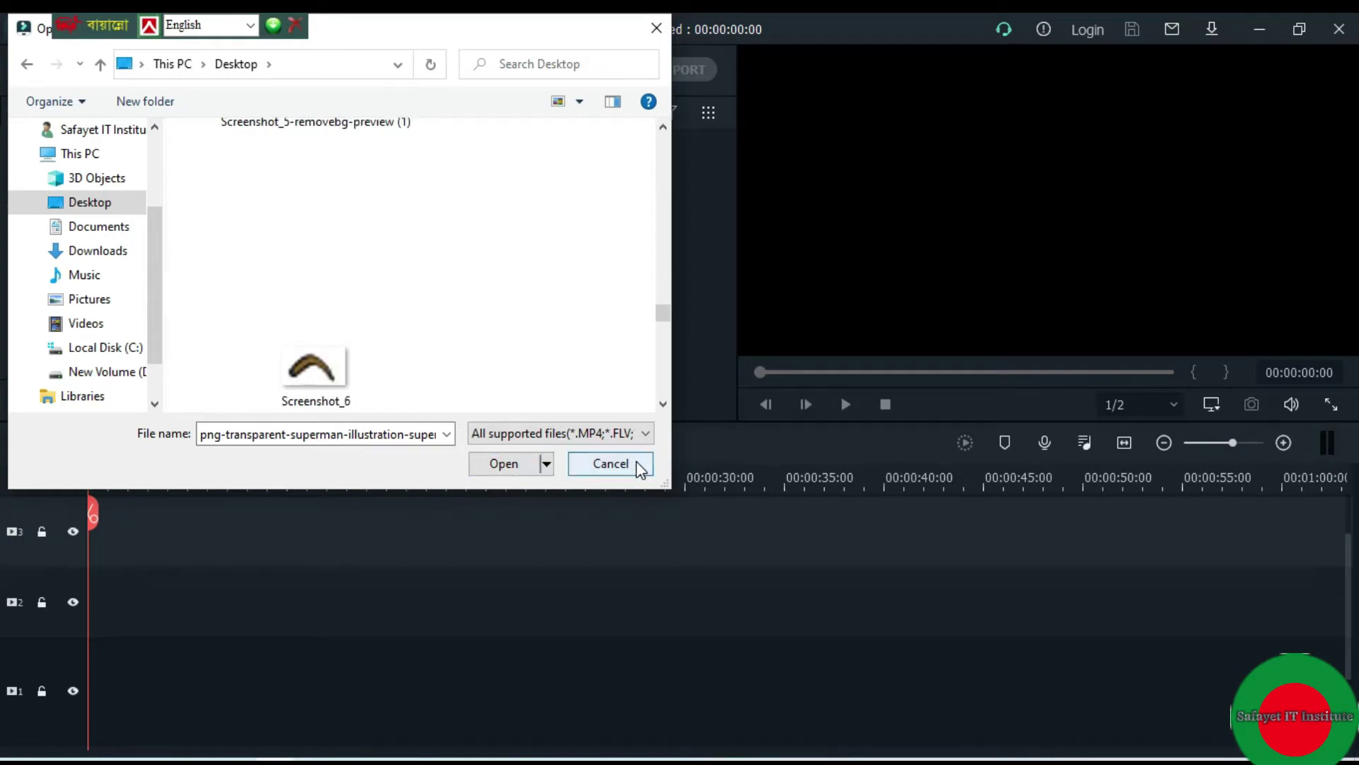
Step: Bring the transparent Superman PNG from the desktop into the project media and place it at the start of video track 2
{"action": "left_click", "coordinate": [1267, 32]}
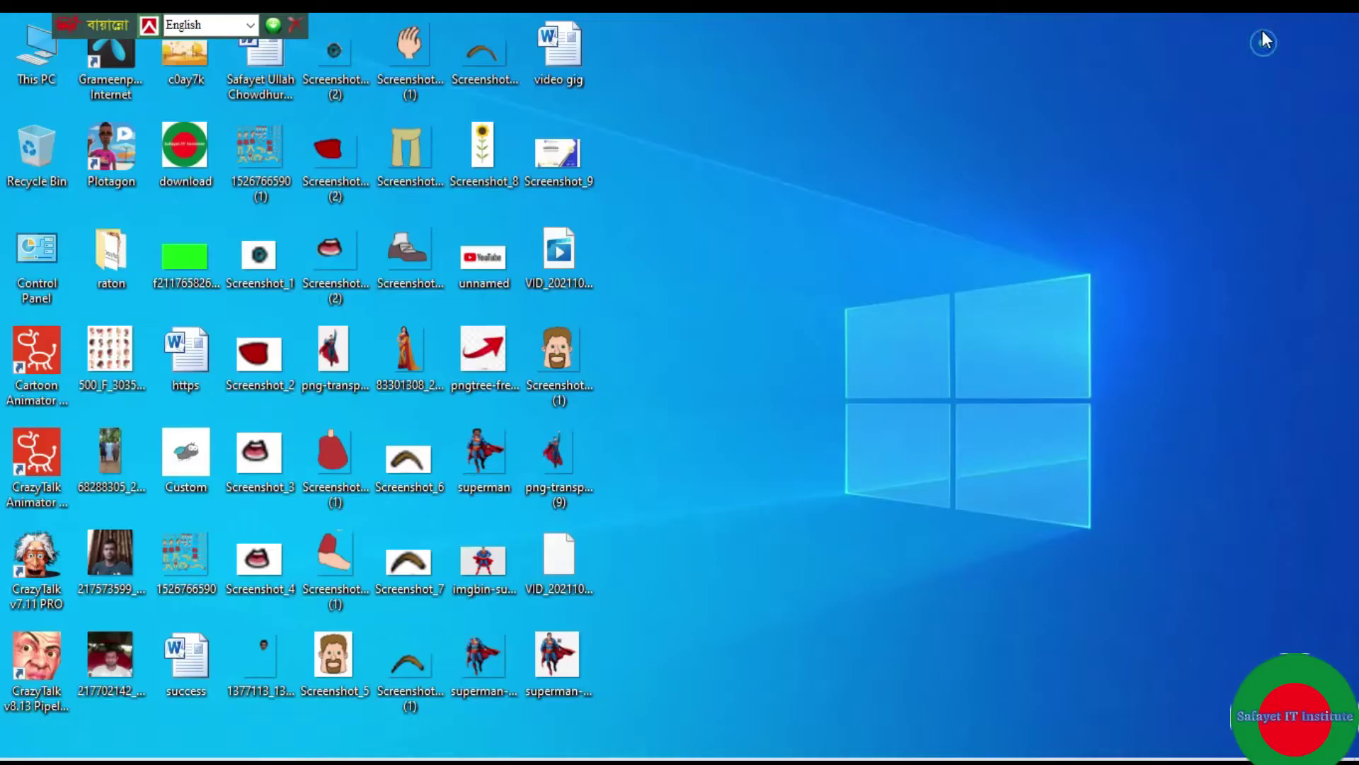
{"action": "left_click_drag", "start_coordinate": [558, 457], "coordinate": [401, 715]}
{"action": "left_click_drag", "start_coordinate": [281, 756], "coordinate": [407, 334]}
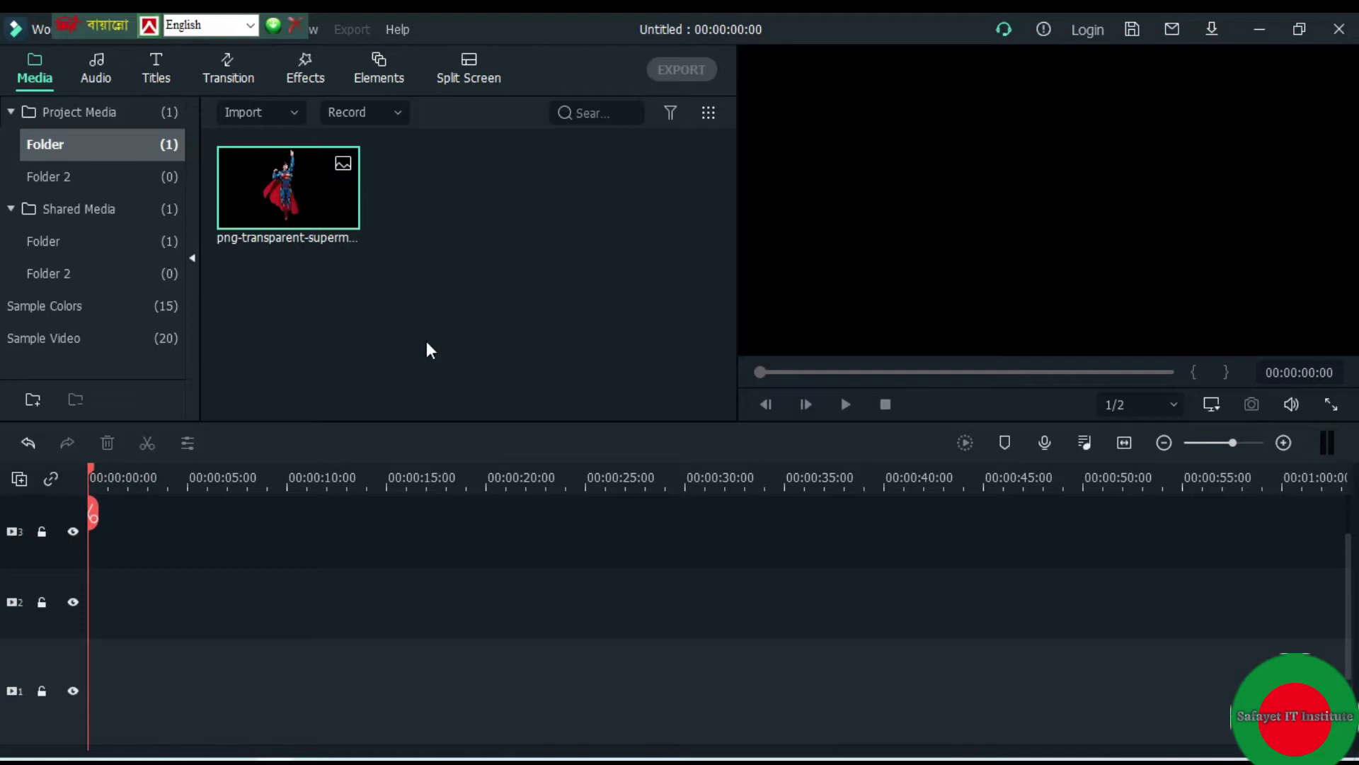
{"action": "mouse_move", "coordinate": [286, 180]}
{"action": "left_click_drag", "start_coordinate": [311, 187], "coordinate": [91, 575]}
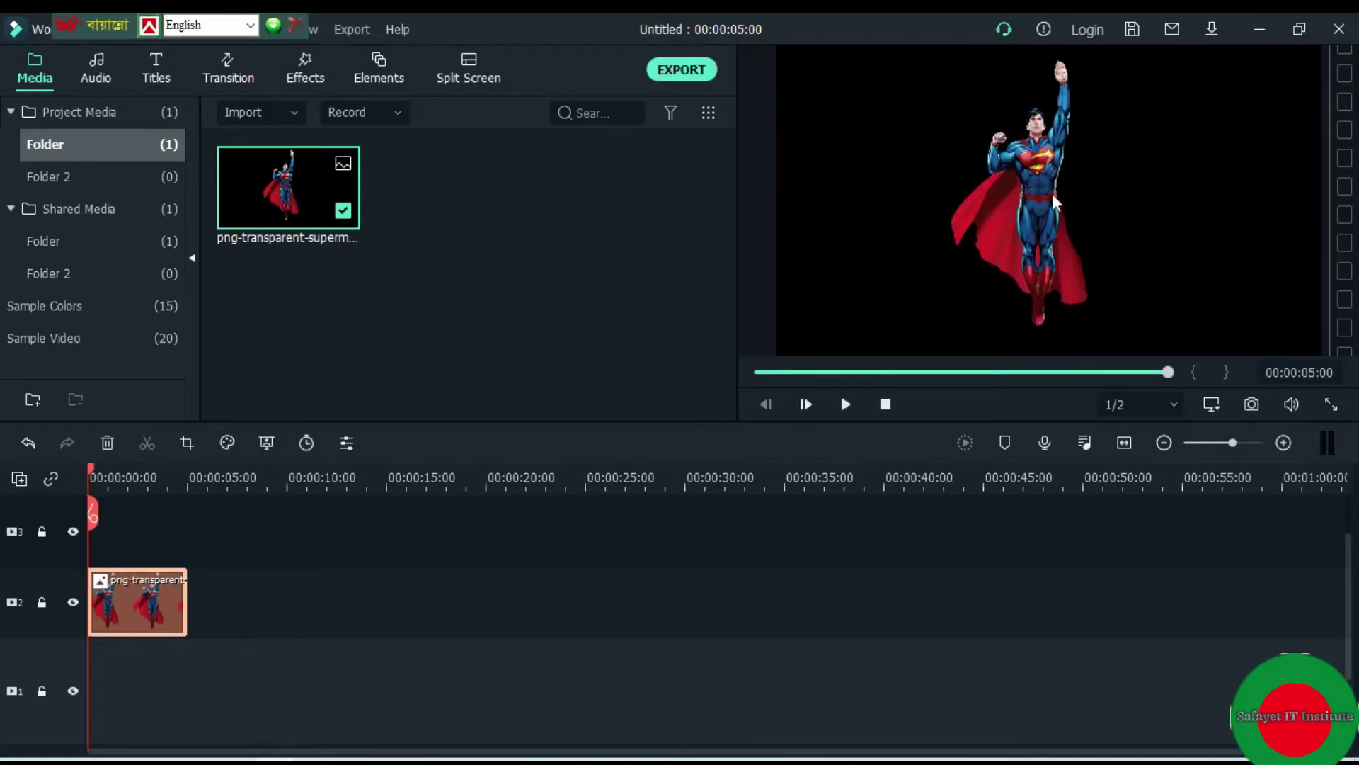
Step: Rotate the Superman image clockwise into a diagonal flying pose and move it to the left edge of the frame
{"action": "left_click", "coordinate": [1031, 212]}
{"action": "left_click_drag", "start_coordinate": [1035, 94], "coordinate": [1032, 173]}
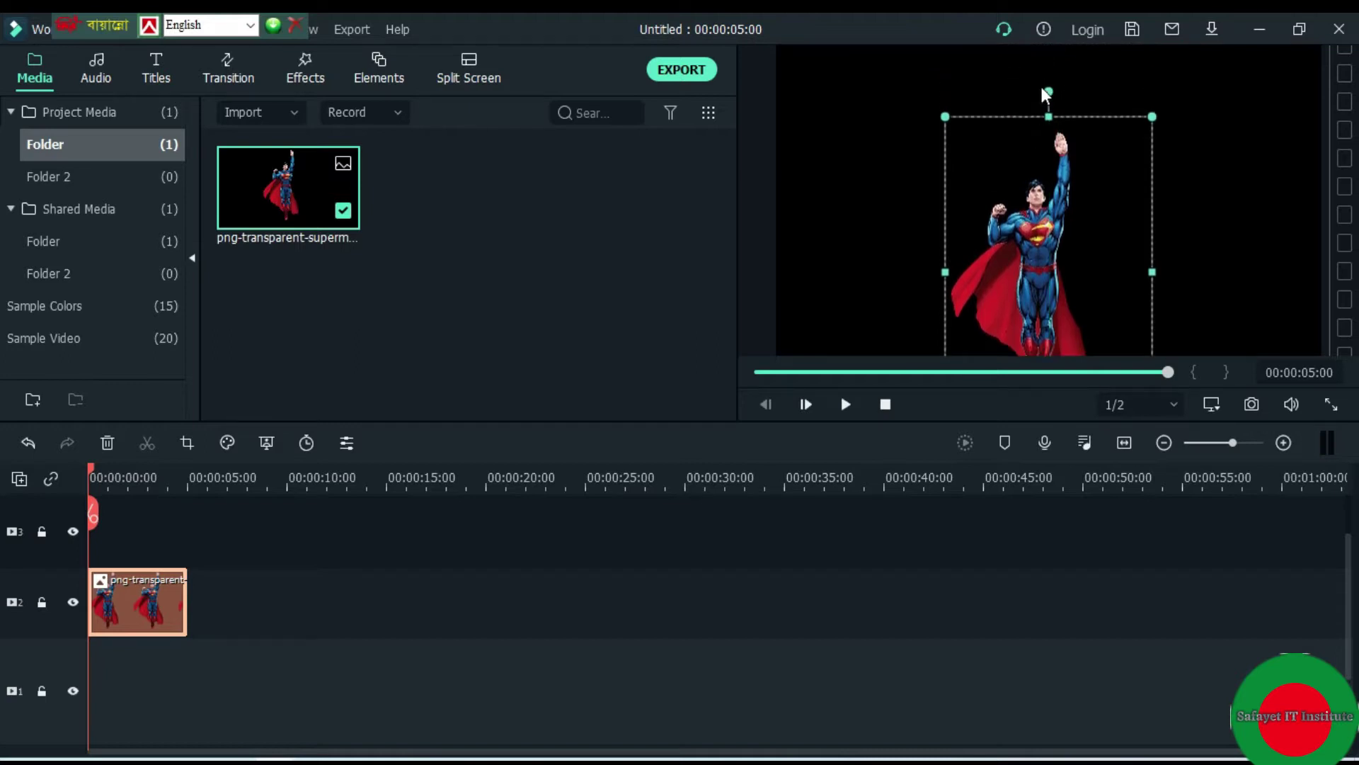
{"action": "left_click", "coordinate": [1048, 90]}
{"action": "left_click_drag", "start_coordinate": [1066, 94], "coordinate": [1140, 189]}
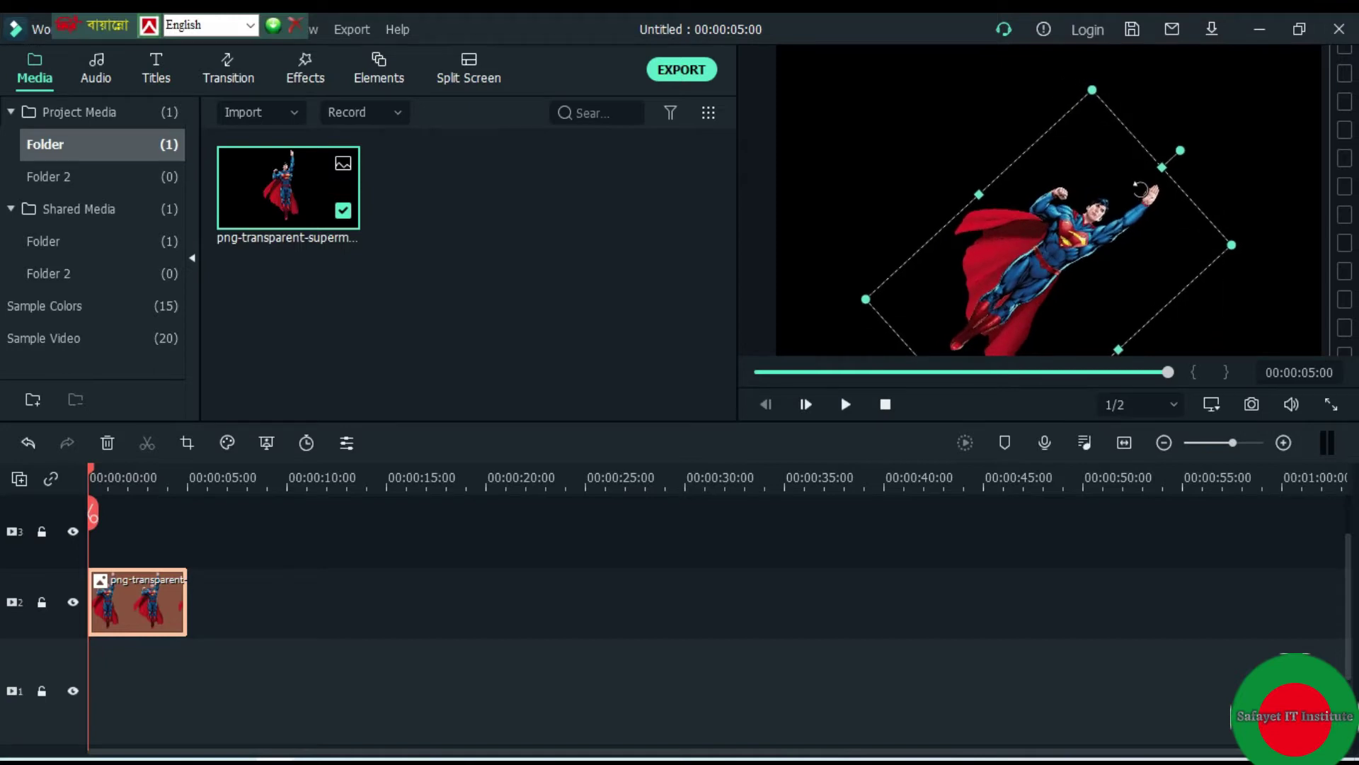
{"action": "left_click_drag", "start_coordinate": [1066, 236], "coordinate": [864, 231]}
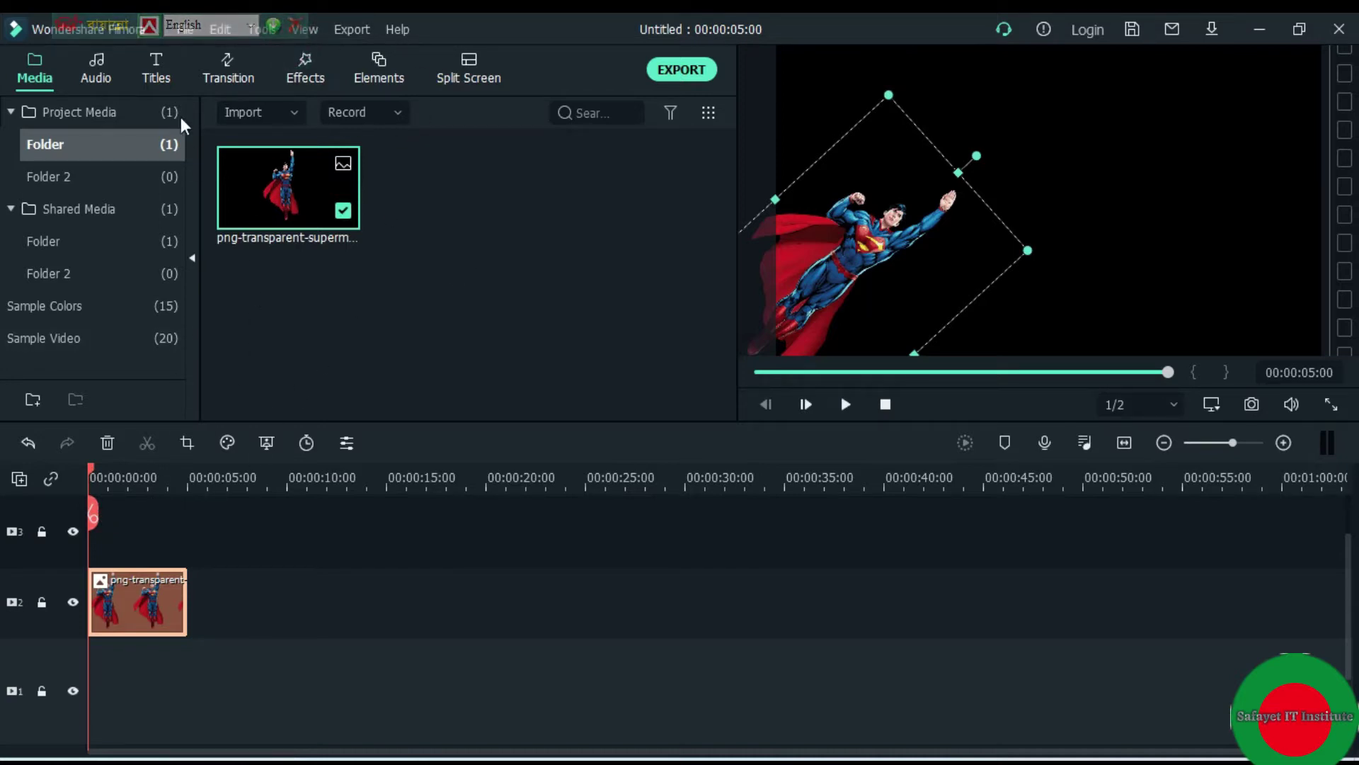
Step: Add a custom animation keyframe at the beginning of the Superman clip
{"action": "double_click", "coordinate": [136, 602]}
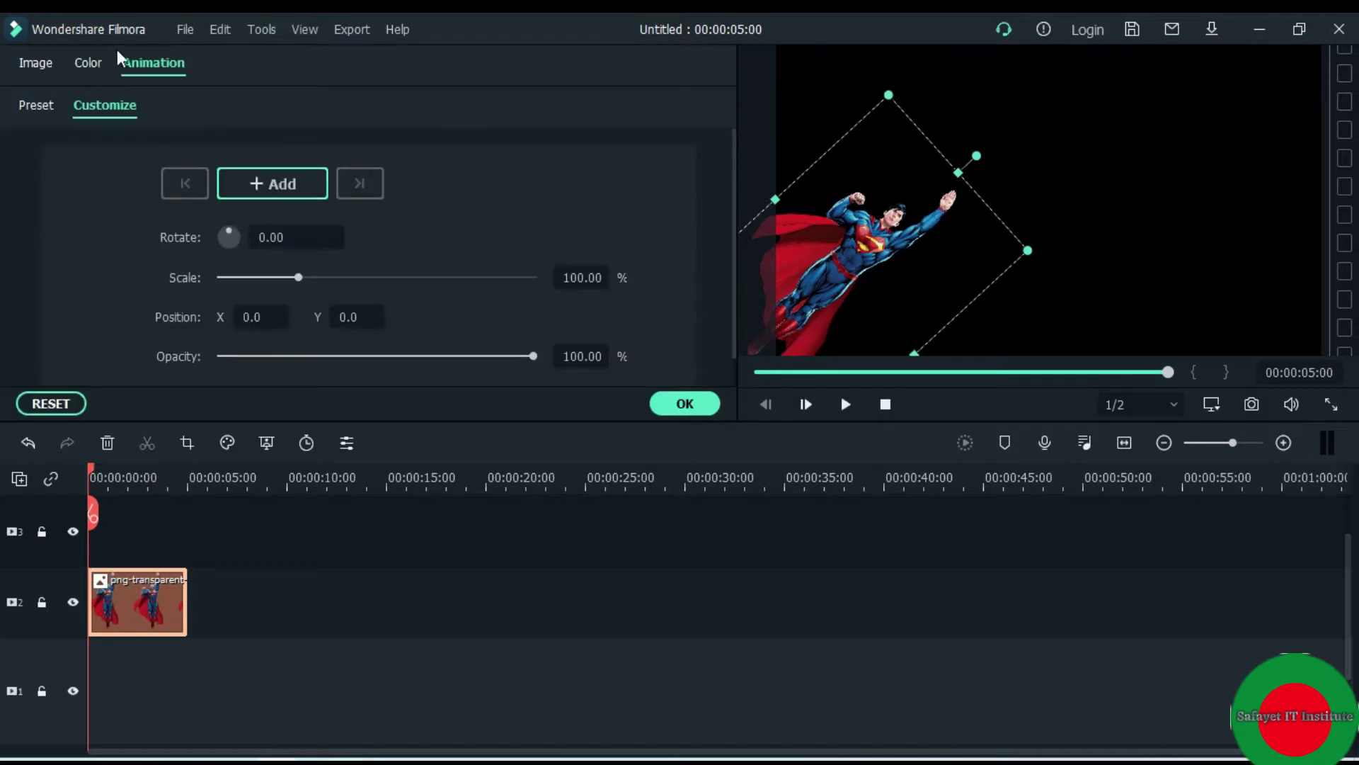
{"action": "left_click", "coordinate": [40, 67]}
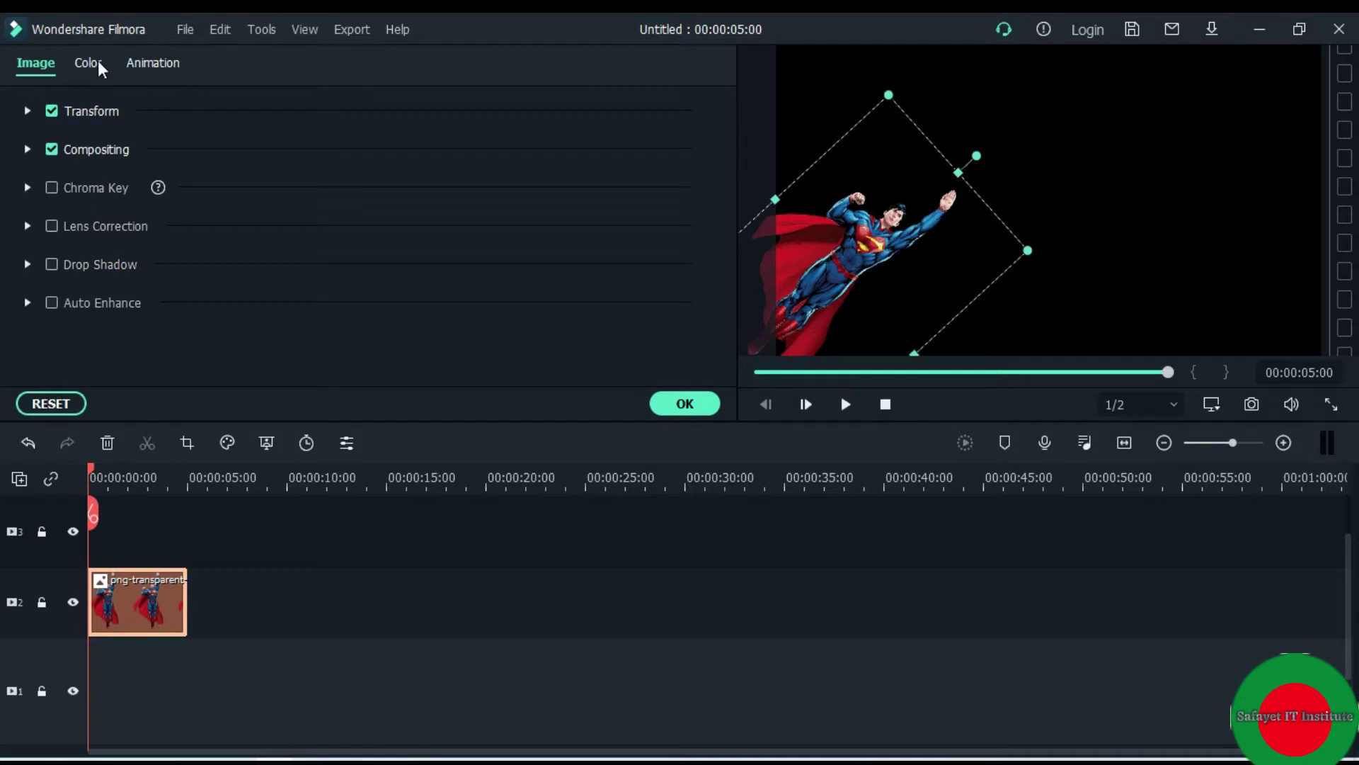
{"action": "left_click", "coordinate": [162, 67]}
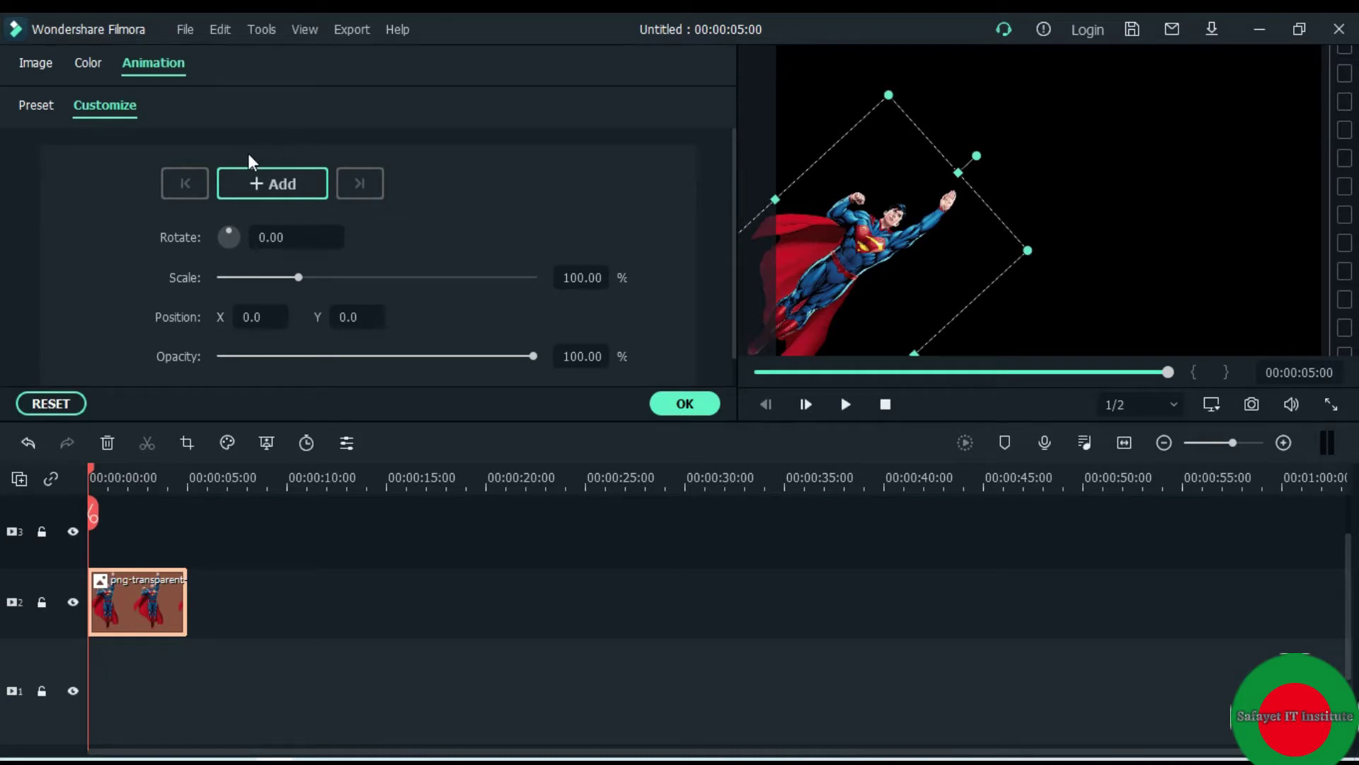
{"action": "left_click", "coordinate": [276, 186]}
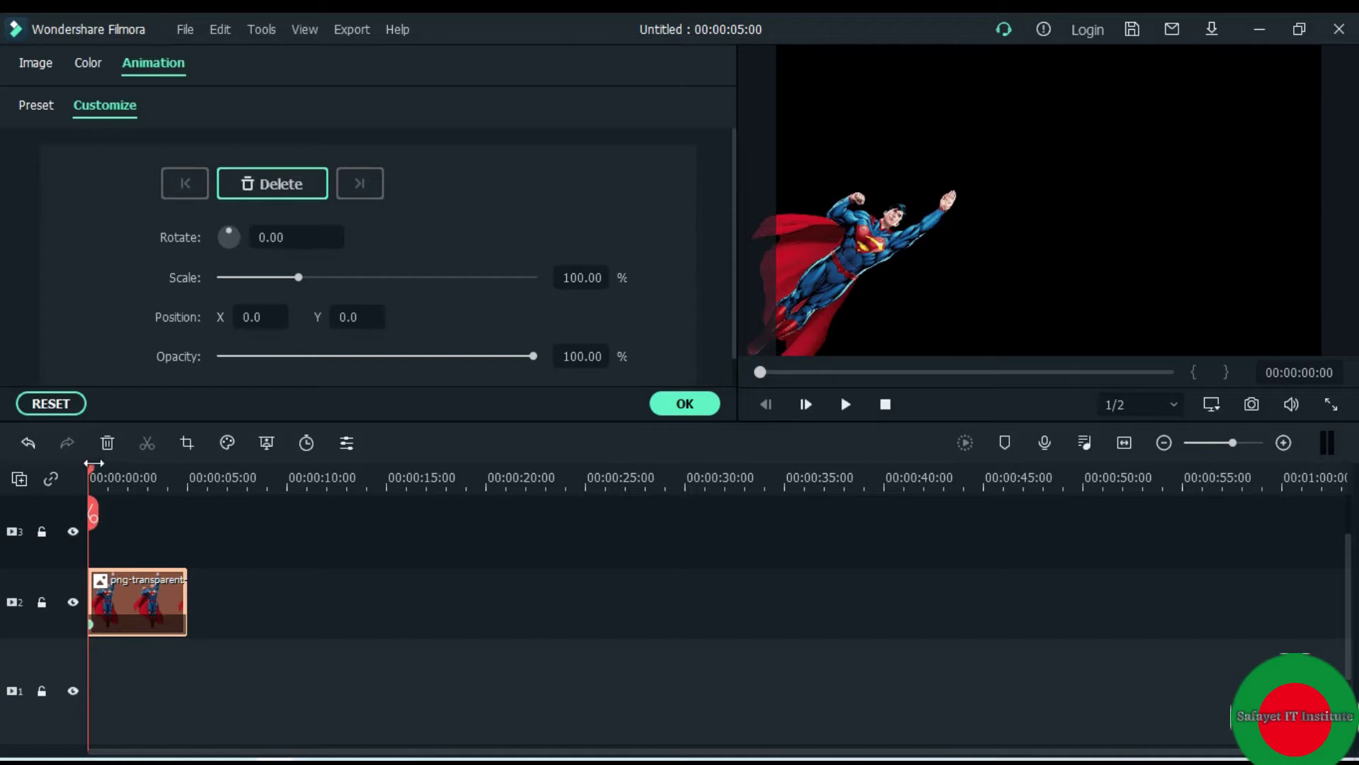
Step: Add an end keyframe at 00:00:04:22, move Superman into the frame's upper-right corner at about X 523, Y 239, and apply the animation
{"action": "left_click_drag", "start_coordinate": [89, 469], "coordinate": [188, 472]}
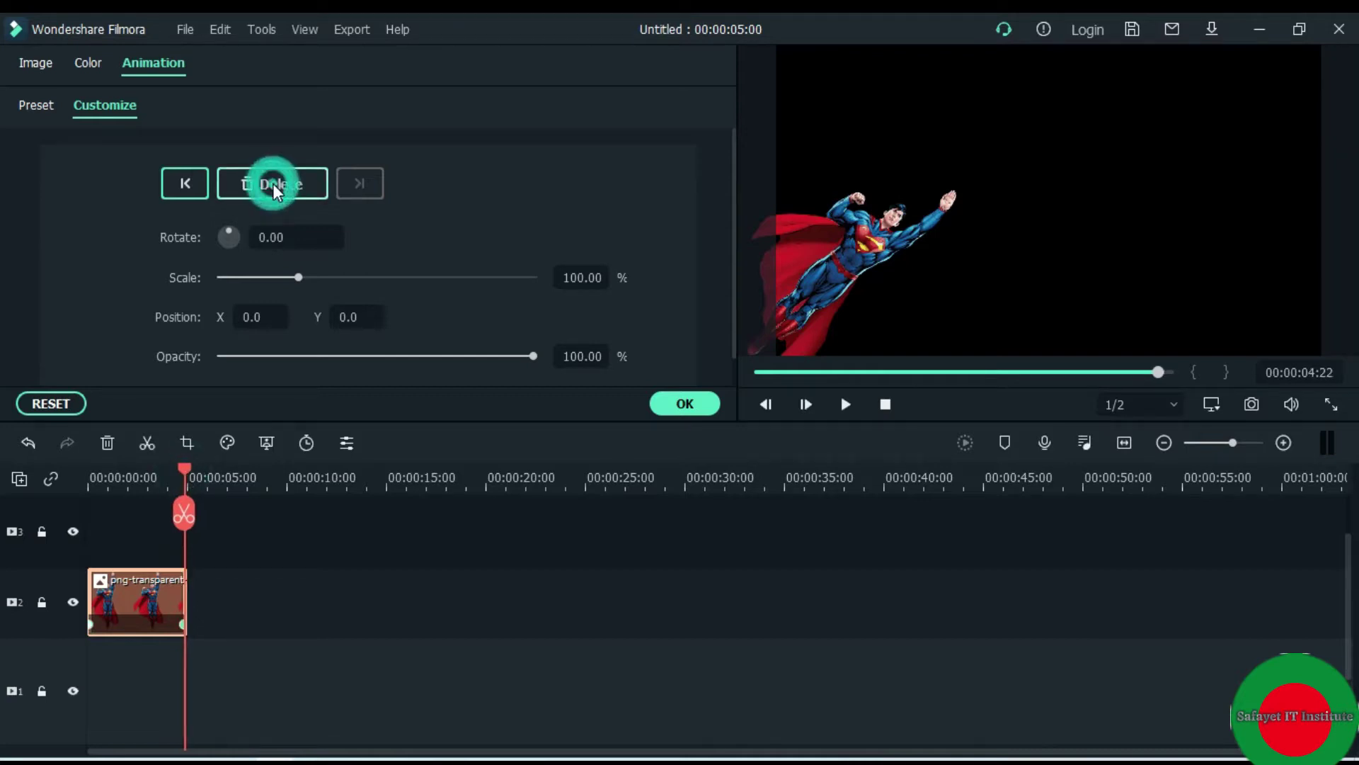
{"action": "left_click", "coordinate": [824, 261]}
{"action": "left_click_drag", "start_coordinate": [844, 254], "coordinate": [1334, 105]}
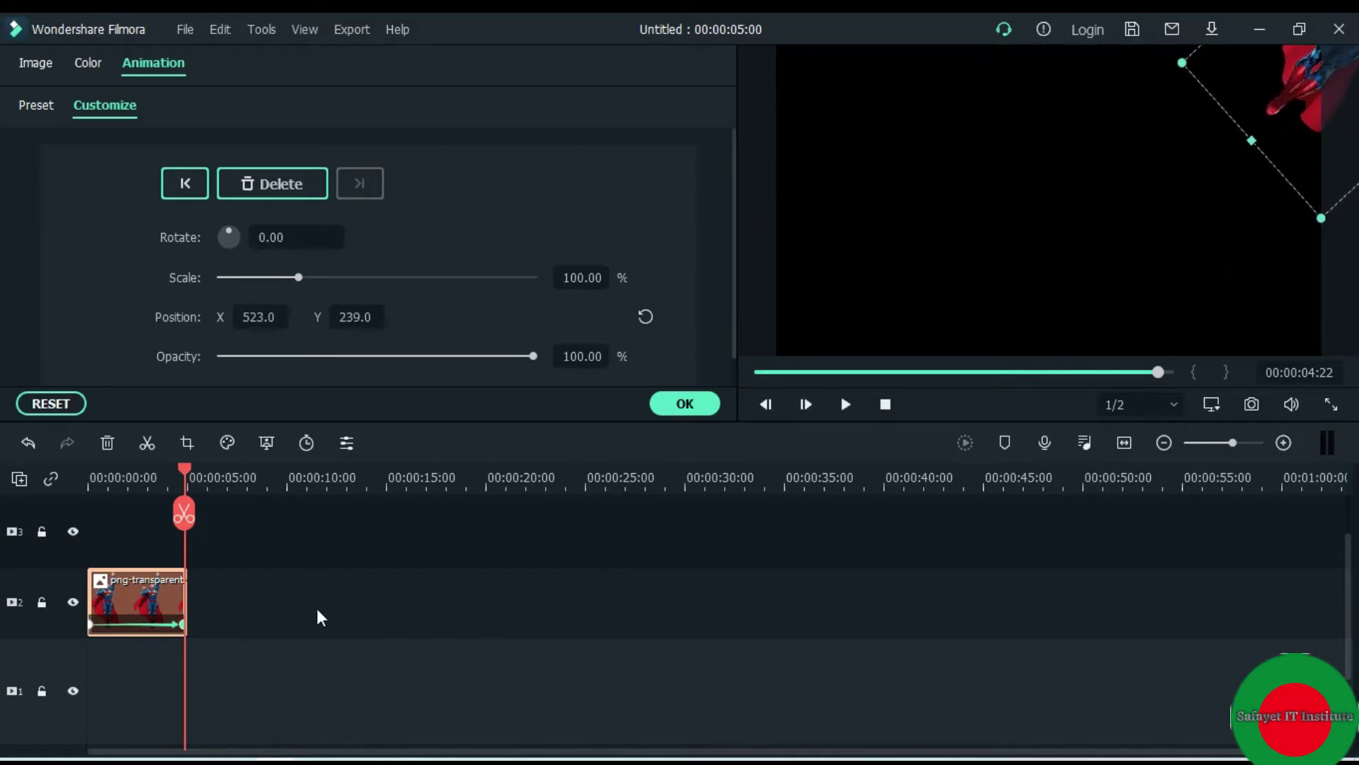
{"action": "mouse_move", "coordinate": [185, 466]}
{"action": "left_mouse_down"}
{"action": "mouse_move", "coordinate": [76, 483]}
{"action": "mouse_move", "coordinate": [185, 474]}
{"action": "left_mouse_up"}
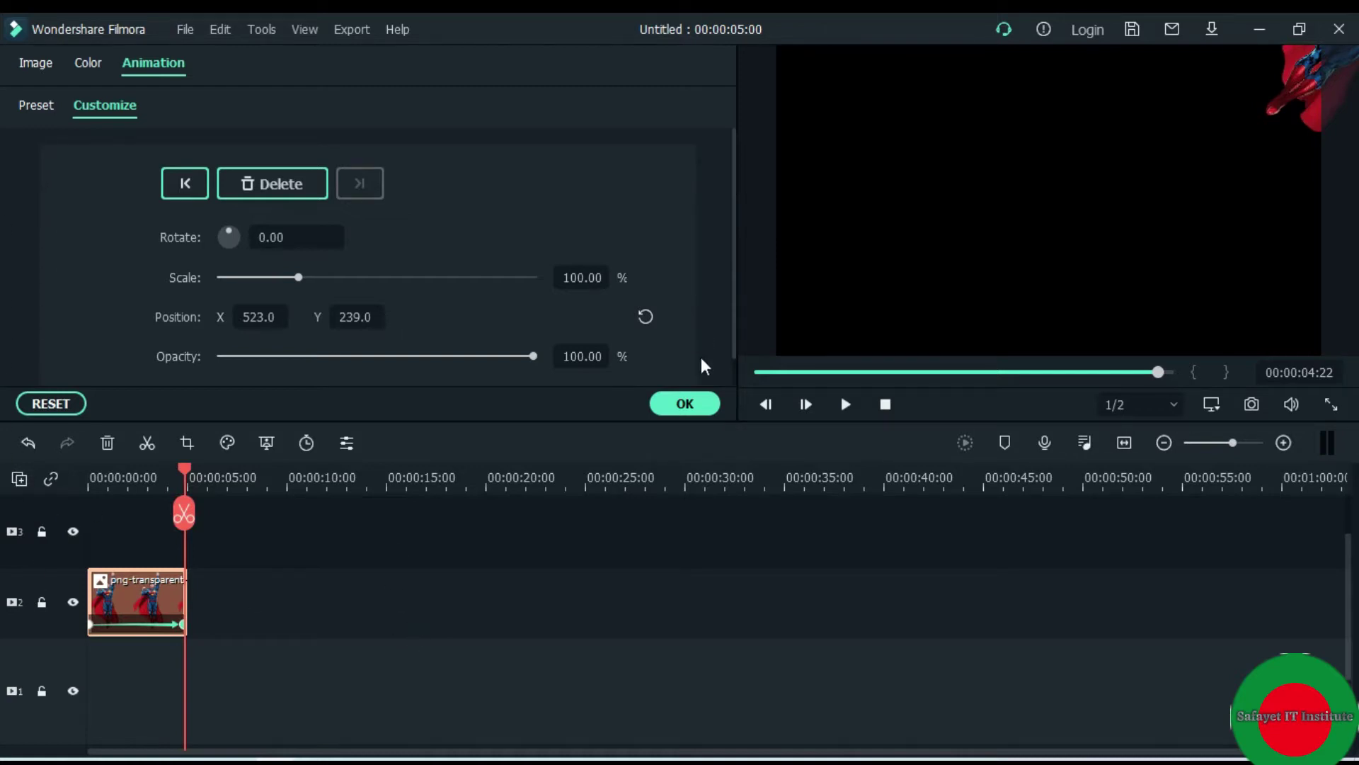
{"action": "left_click", "coordinate": [698, 403]}
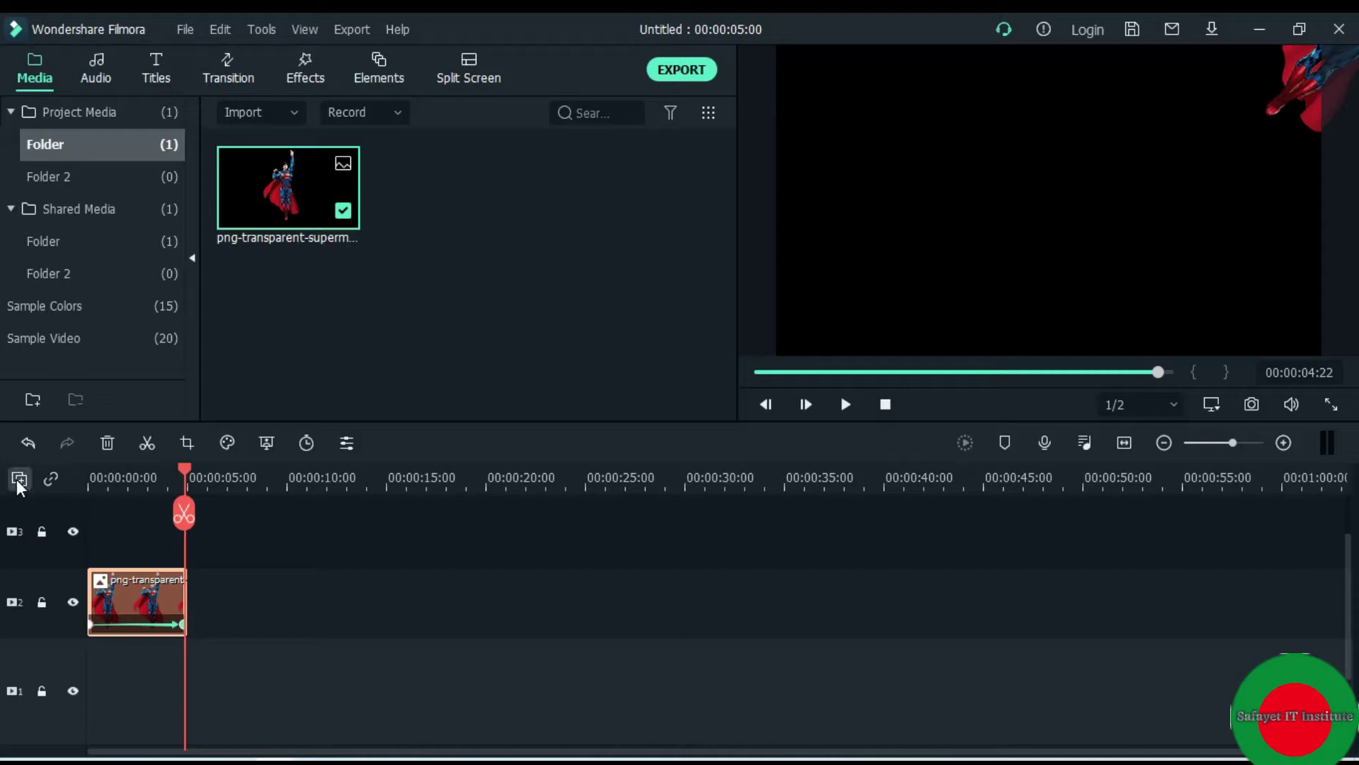
Step: Place the Green sample color on track 1 beneath the Superman clip and play the animation from the start
{"action": "left_click", "coordinate": [55, 313]}
{"action": "left_click_drag", "start_coordinate": [640, 303], "coordinate": [96, 659]}
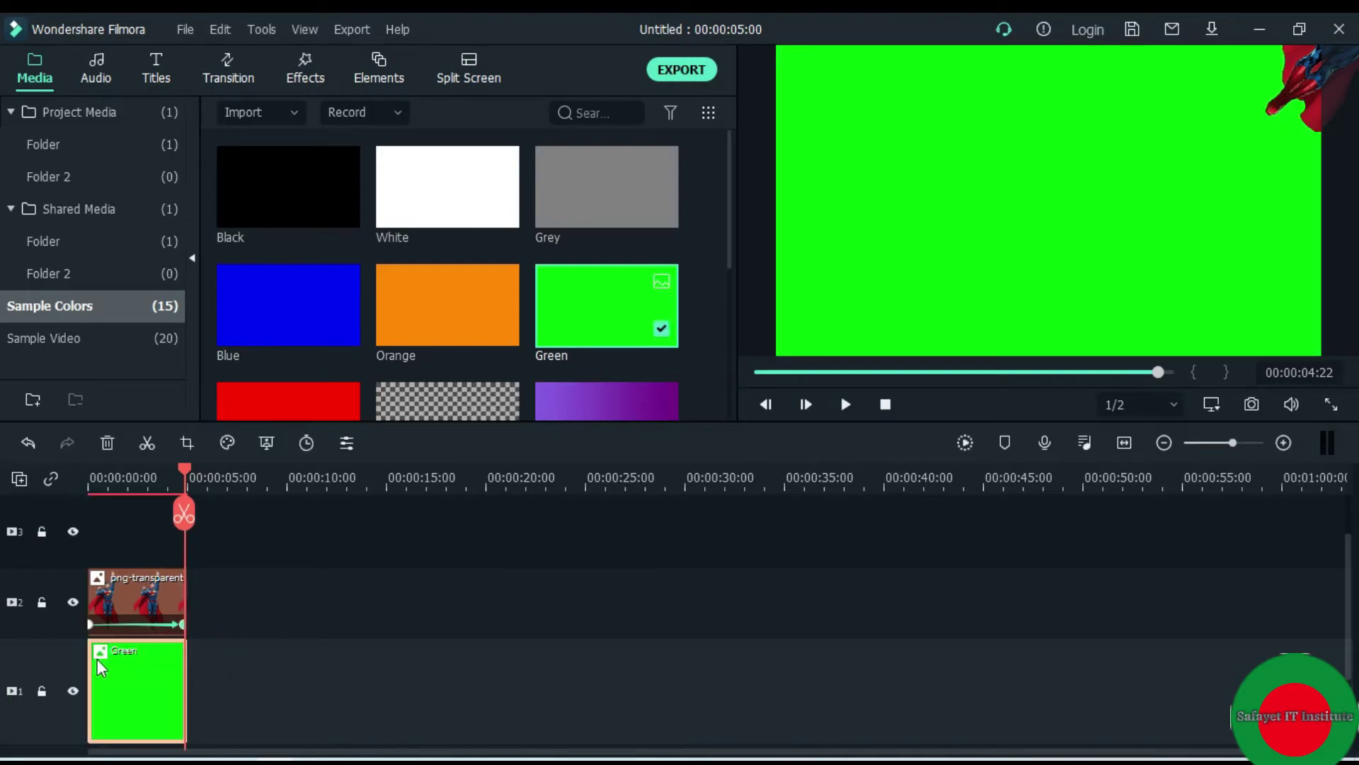
{"action": "left_click_drag", "start_coordinate": [184, 468], "coordinate": [61, 490]}
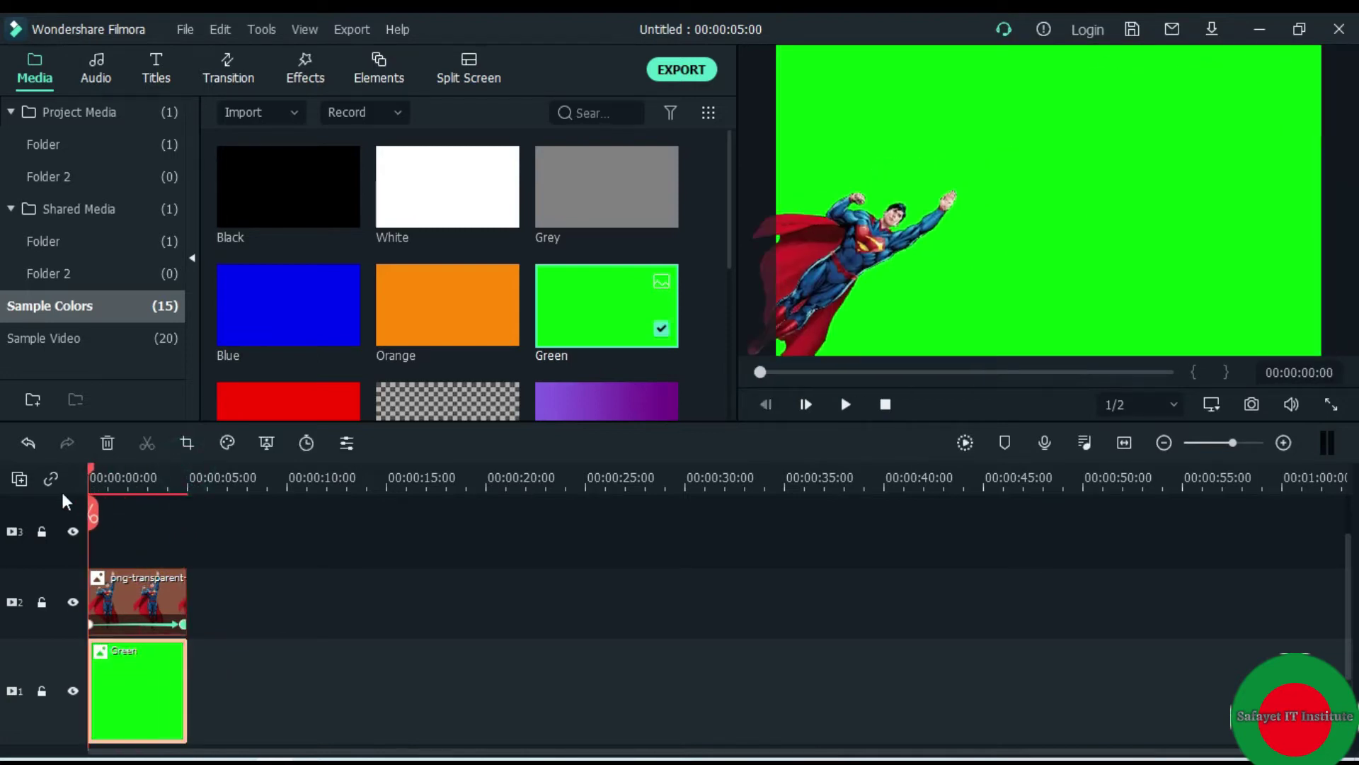
{"action": "left_click", "coordinate": [844, 405]}
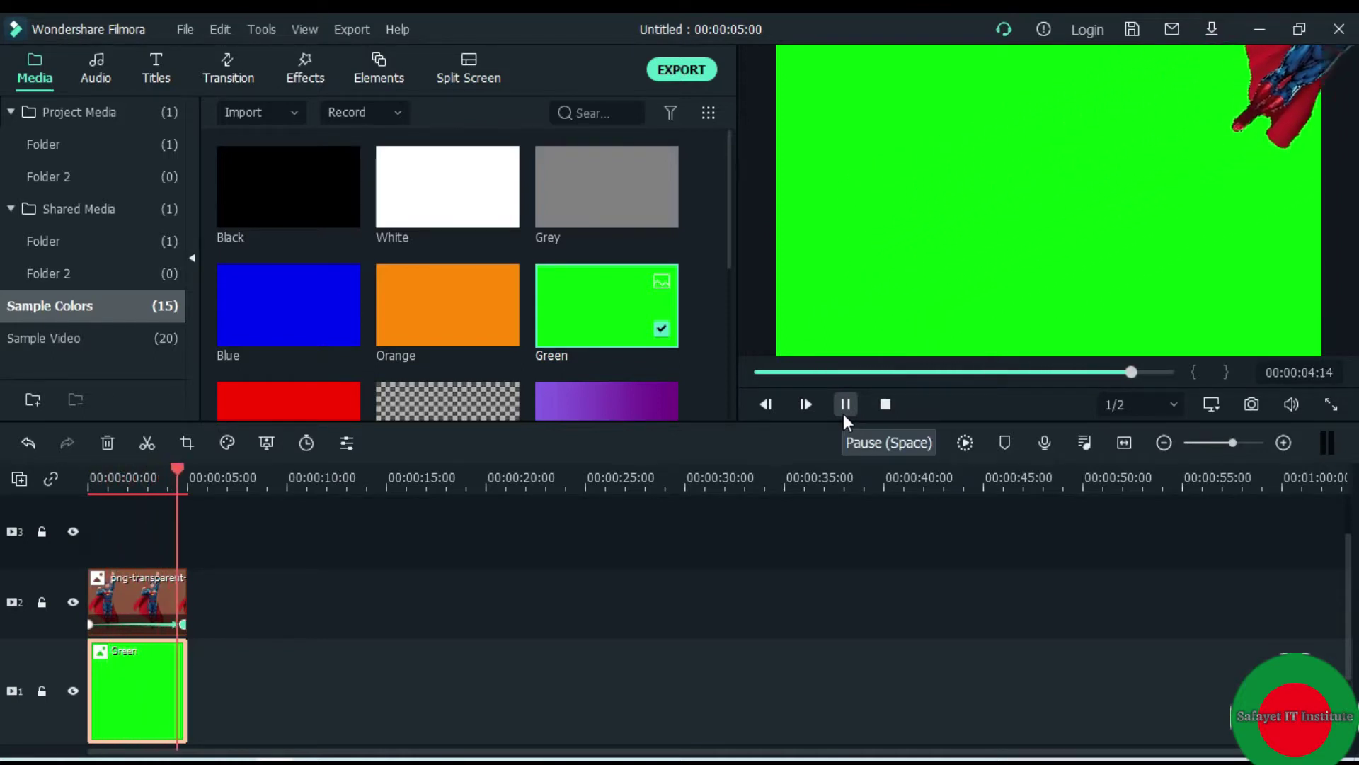
{"action": "left_click", "coordinate": [846, 405]}
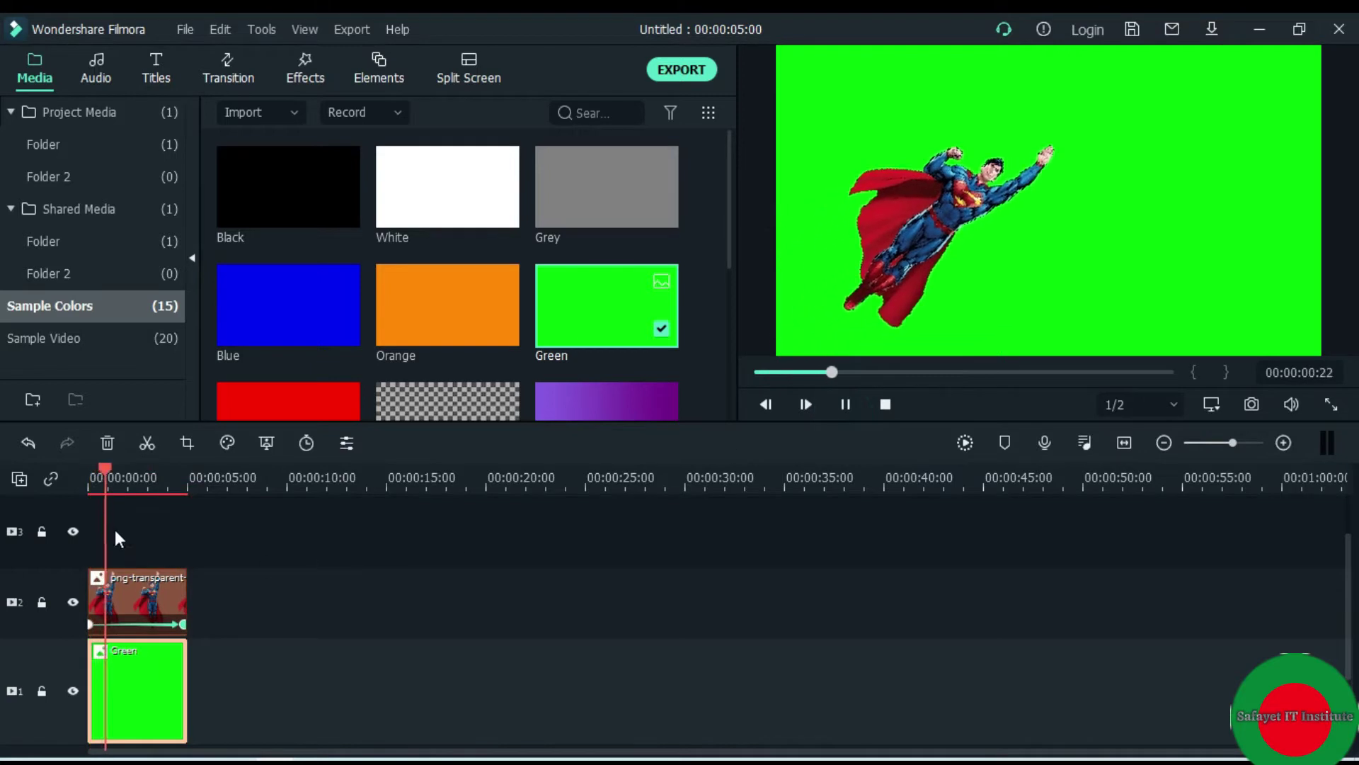
{"action": "left_click", "coordinate": [846, 405]}
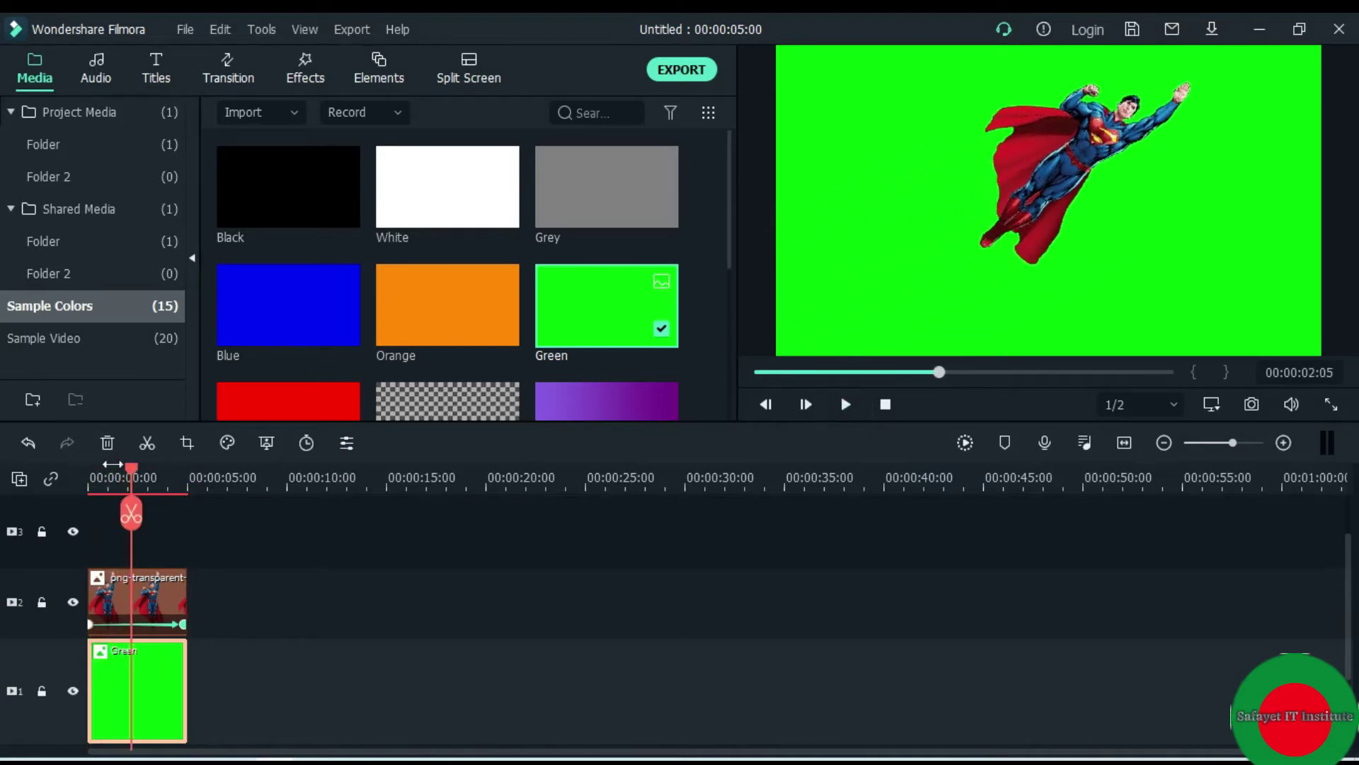
Step: Add a second copy of the Superman PNG to track 2 directly after the first clip
{"action": "left_click_drag", "start_coordinate": [130, 472], "coordinate": [186, 495]}
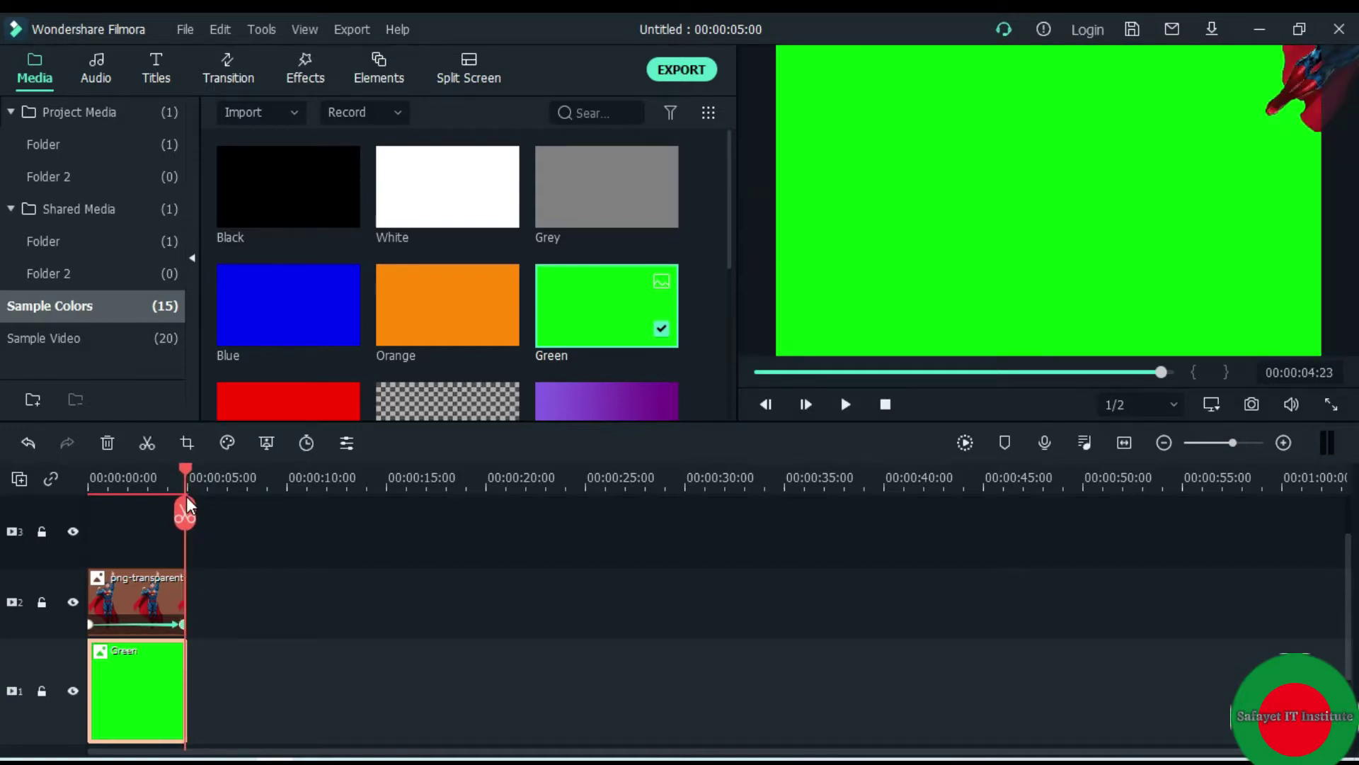
{"action": "mouse_move", "coordinate": [556, 335]}
{"action": "left_click", "coordinate": [113, 145]}
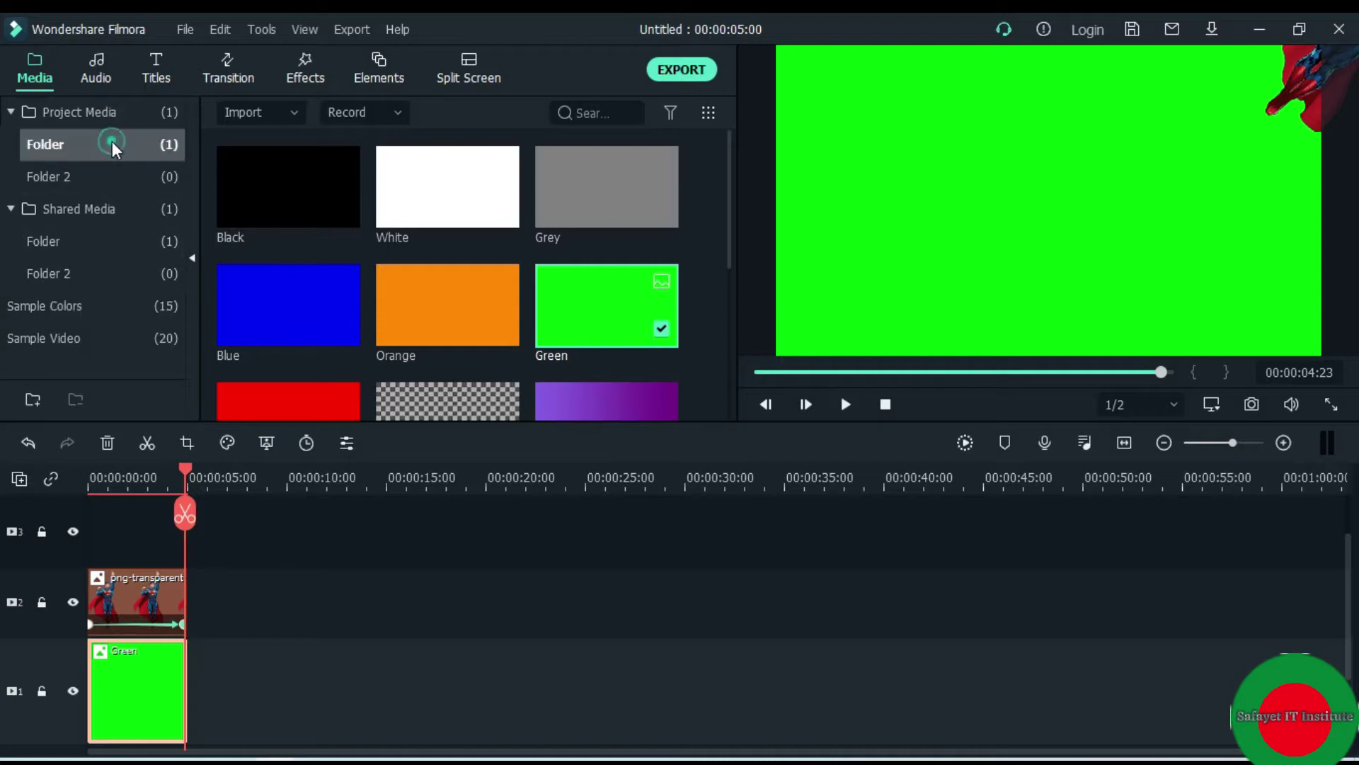
{"action": "left_click", "coordinate": [290, 202]}
{"action": "left_click_drag", "start_coordinate": [273, 442], "coordinate": [200, 614]}
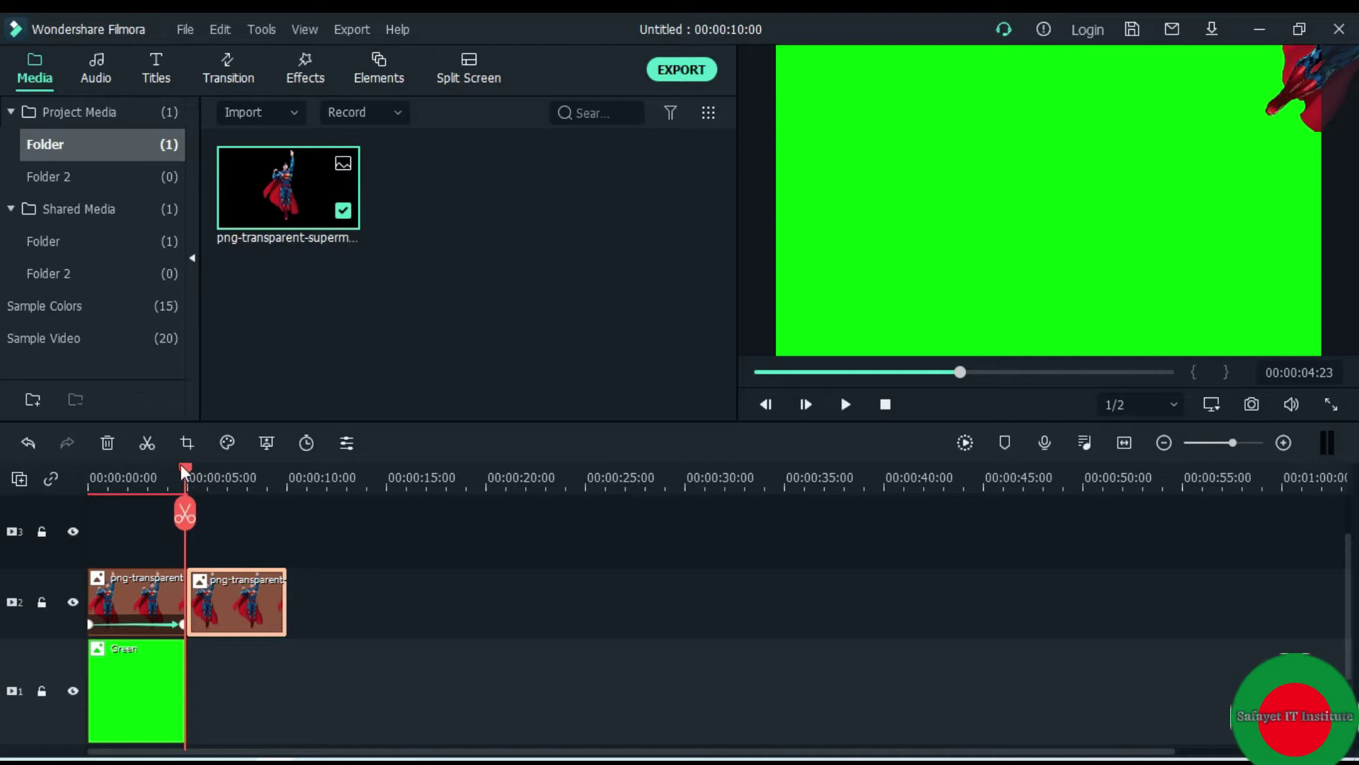
Step: Add a custom animation keyframe to the second Superman clip at 00:00:05:02
{"action": "left_click_drag", "start_coordinate": [184, 470], "coordinate": [189, 478]}
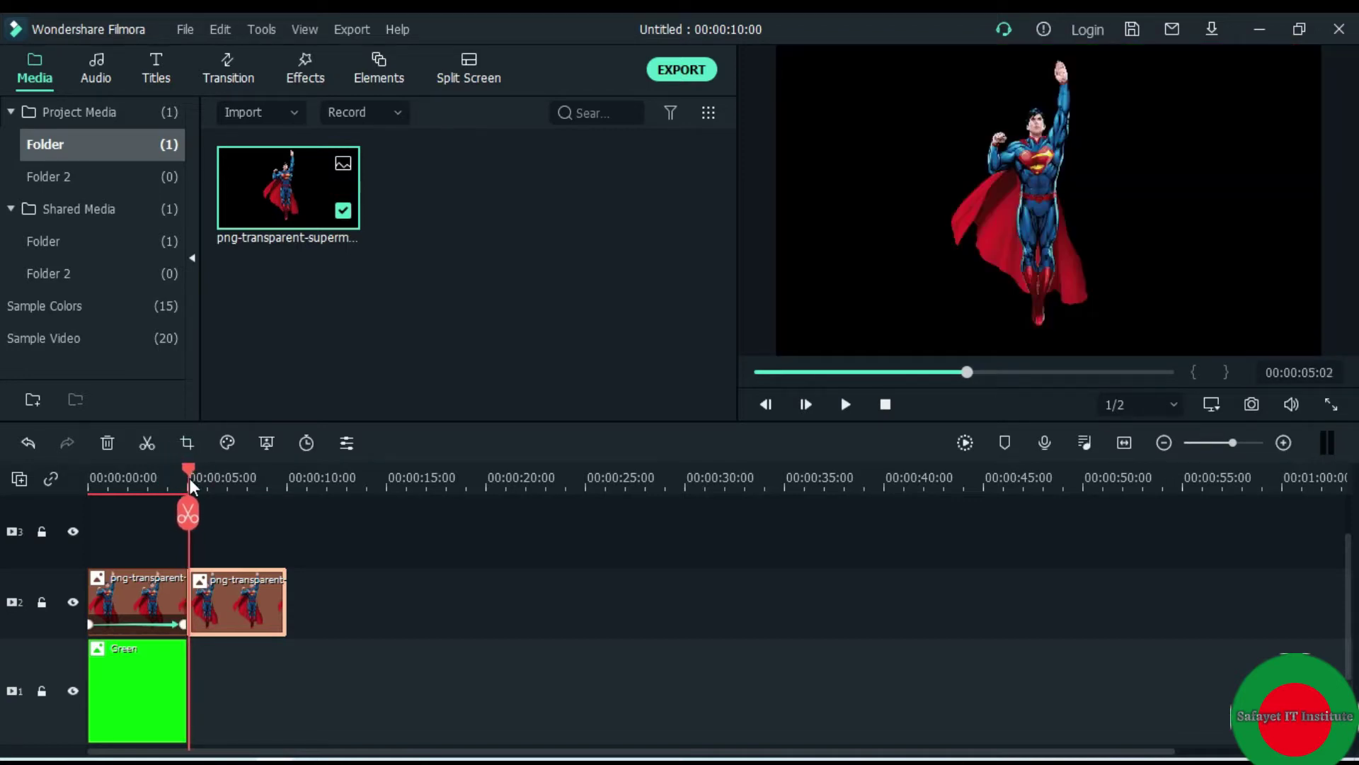
{"action": "double_click", "coordinate": [259, 619]}
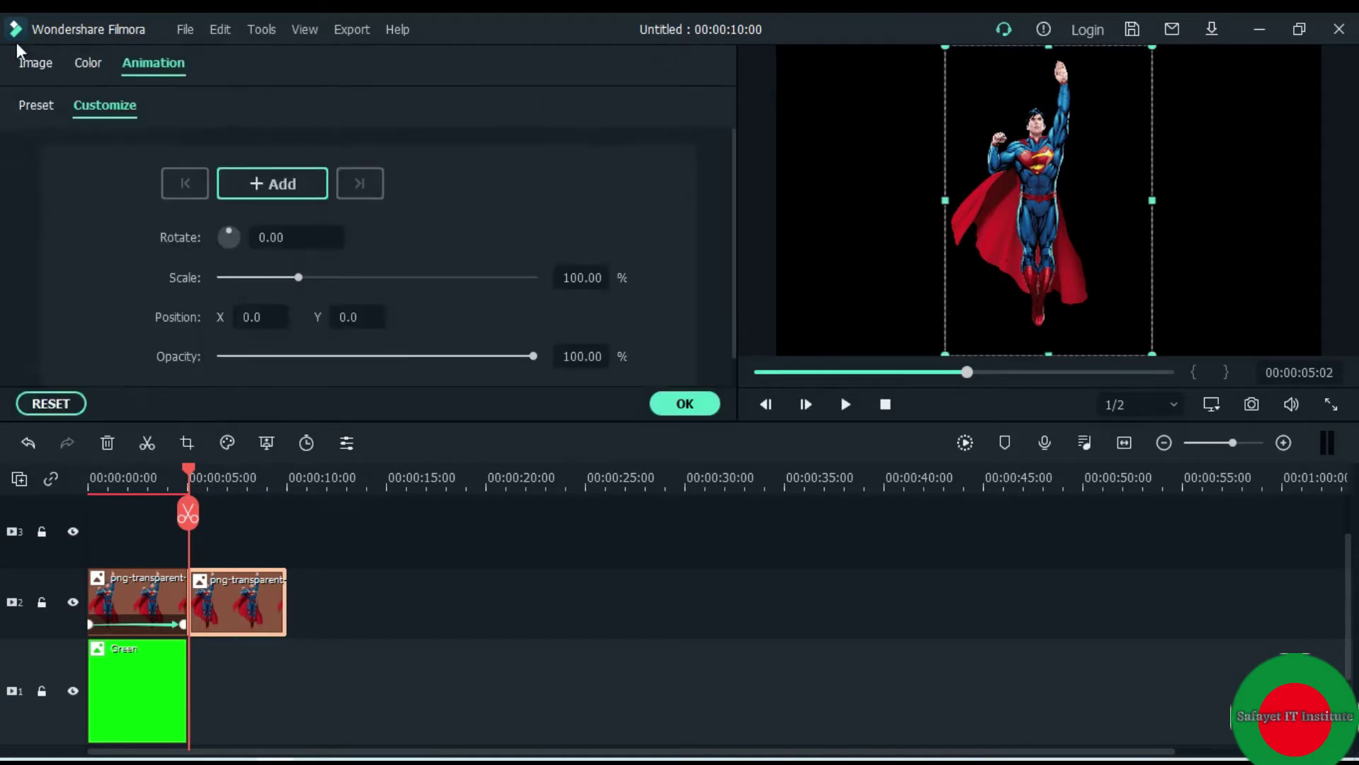
{"action": "left_click", "coordinate": [38, 59]}
{"action": "left_click", "coordinate": [85, 59]}
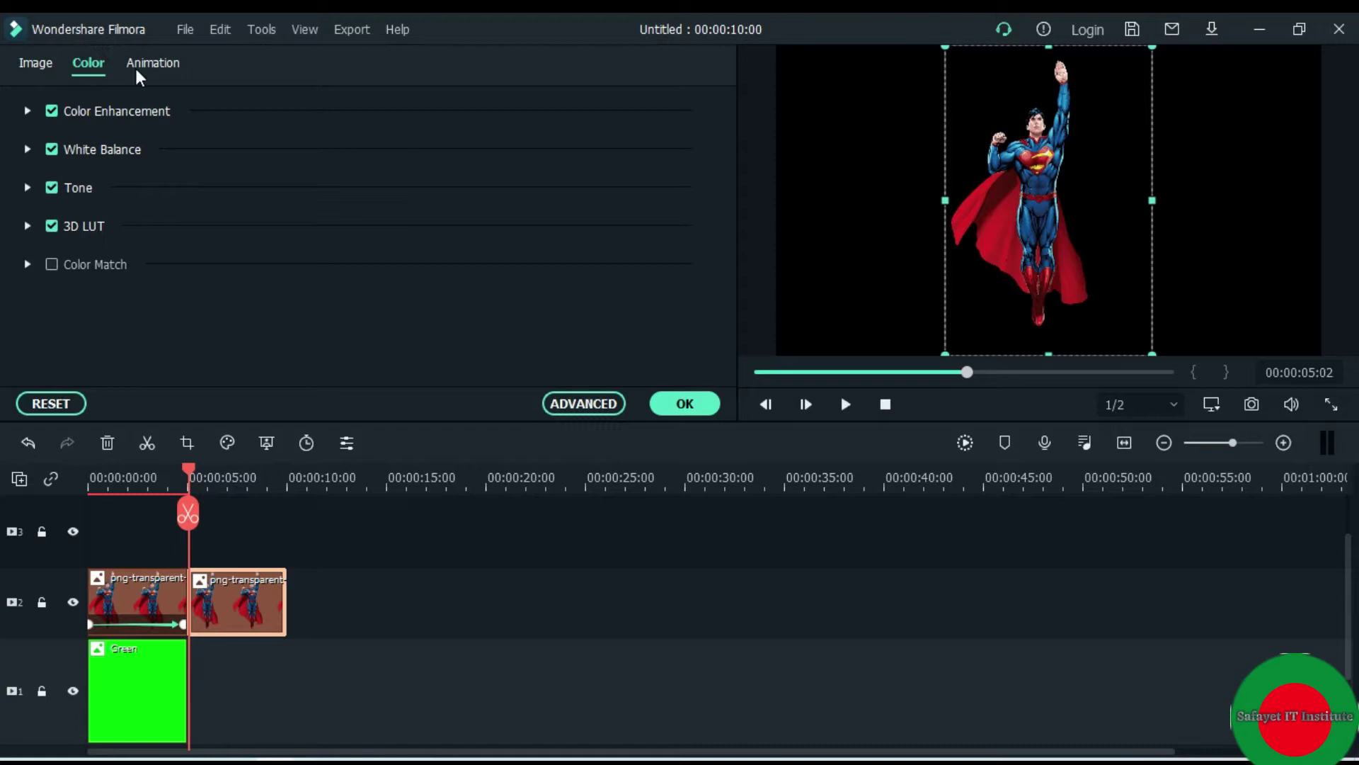
{"action": "left_click", "coordinate": [151, 63]}
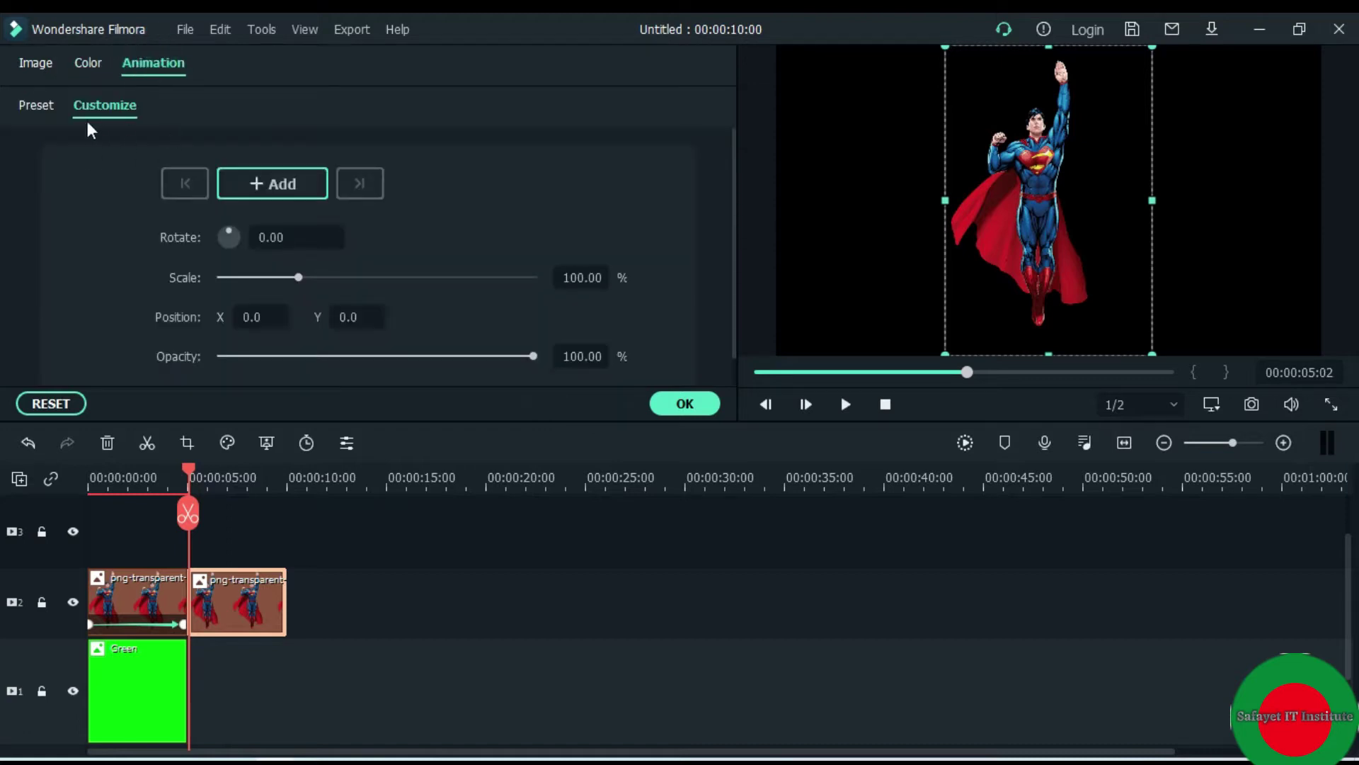
{"action": "left_click", "coordinate": [292, 182]}
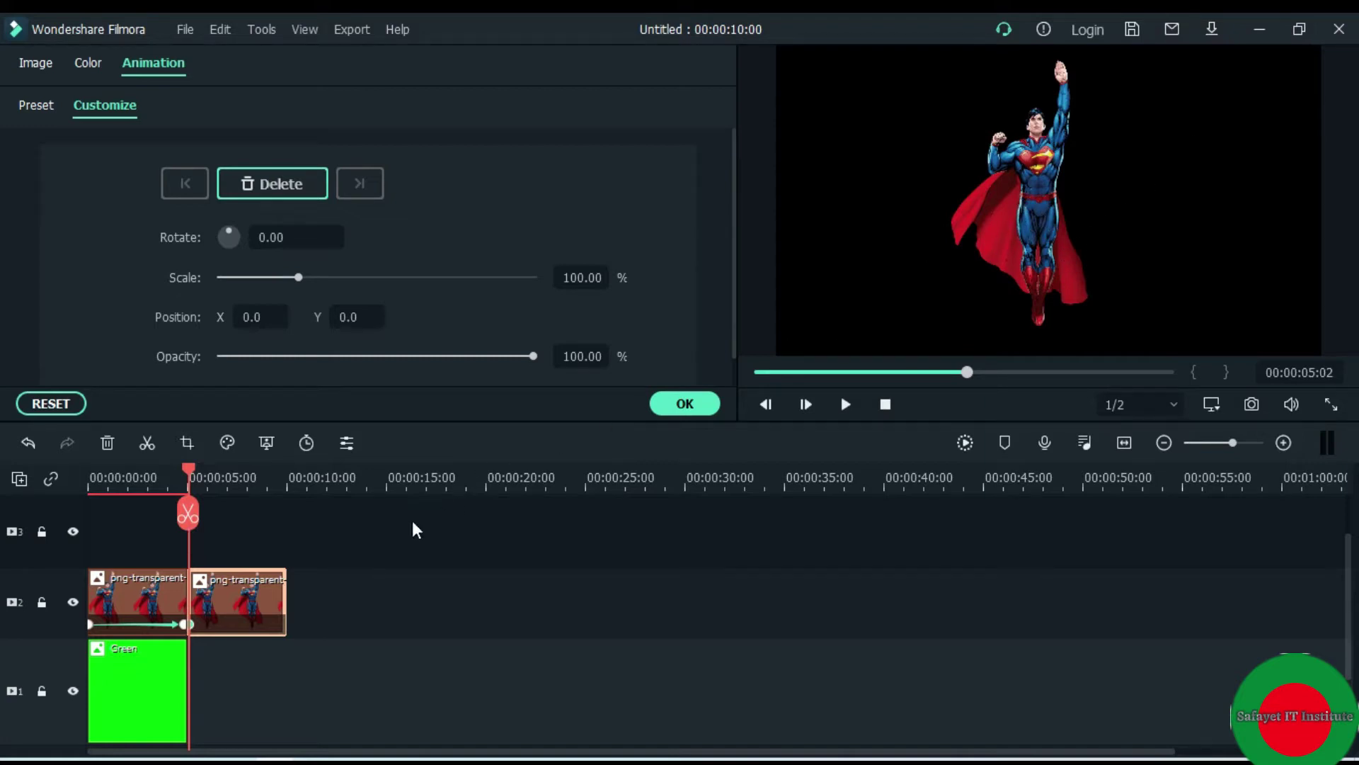
Step: Add an end keyframe at 00:00:09:22, move Superman straight up to about Y 214, and apply the animation
{"action": "left_click", "coordinate": [190, 466]}
{"action": "left_click_drag", "start_coordinate": [198, 471], "coordinate": [284, 491]}
{"action": "left_click", "coordinate": [302, 185]}
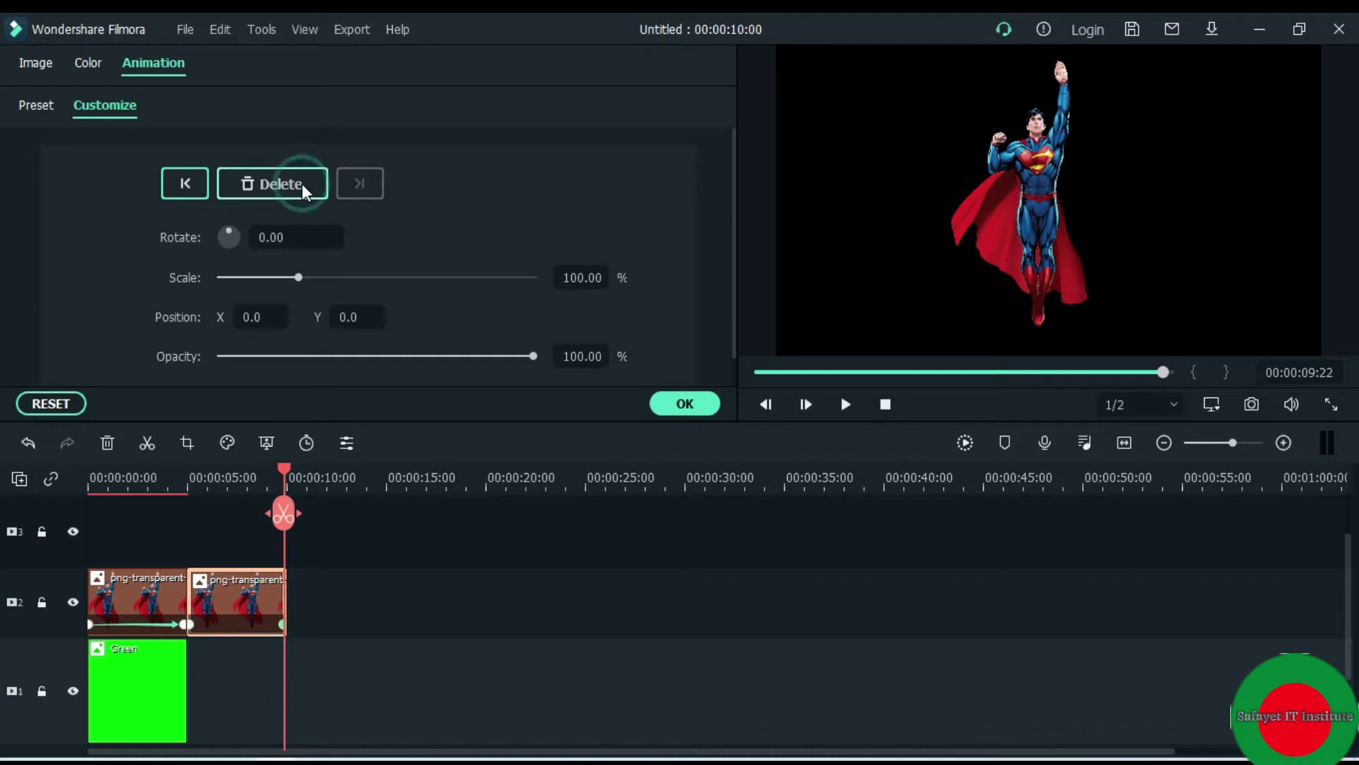
{"action": "left_click", "coordinate": [1039, 222]}
{"action": "left_click_drag", "start_coordinate": [1039, 224], "coordinate": [1039, 26]}
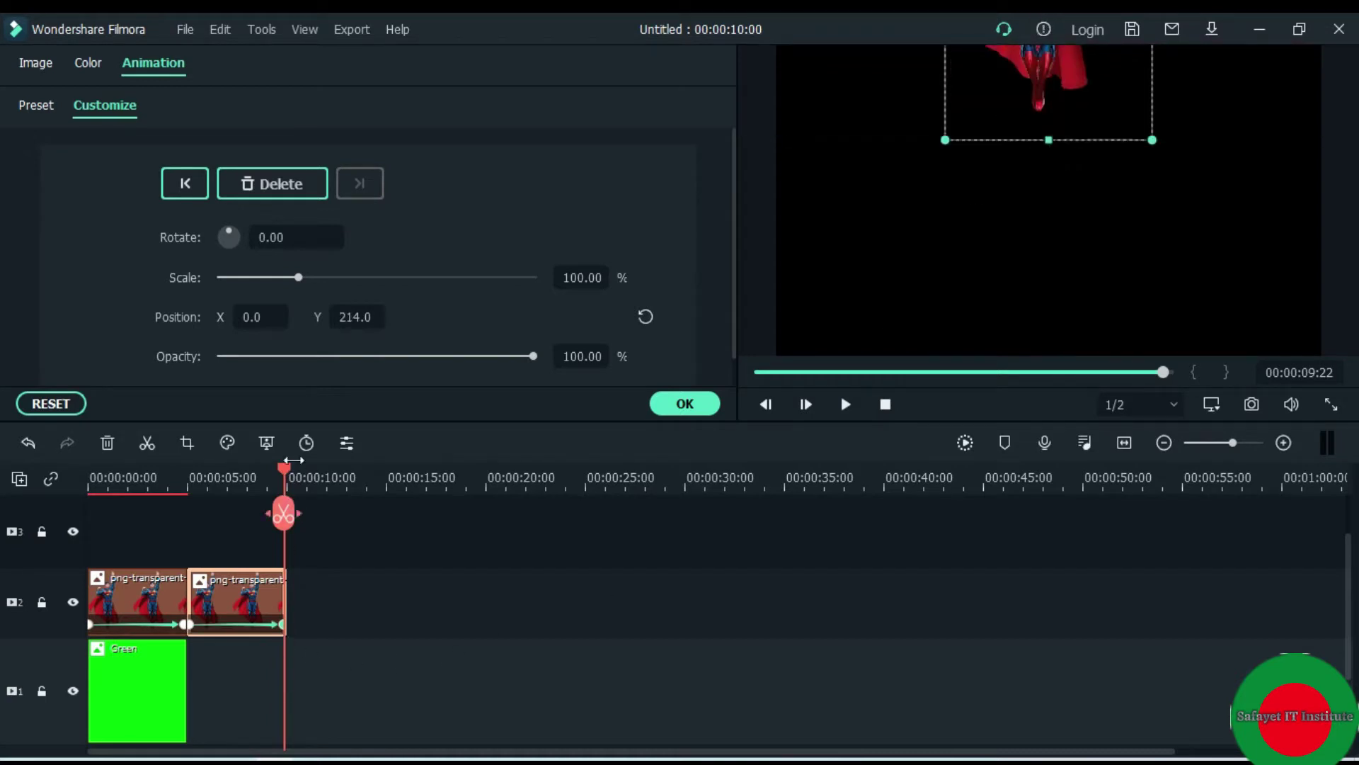
{"action": "left_click_drag", "start_coordinate": [279, 466], "coordinate": [235, 498]}
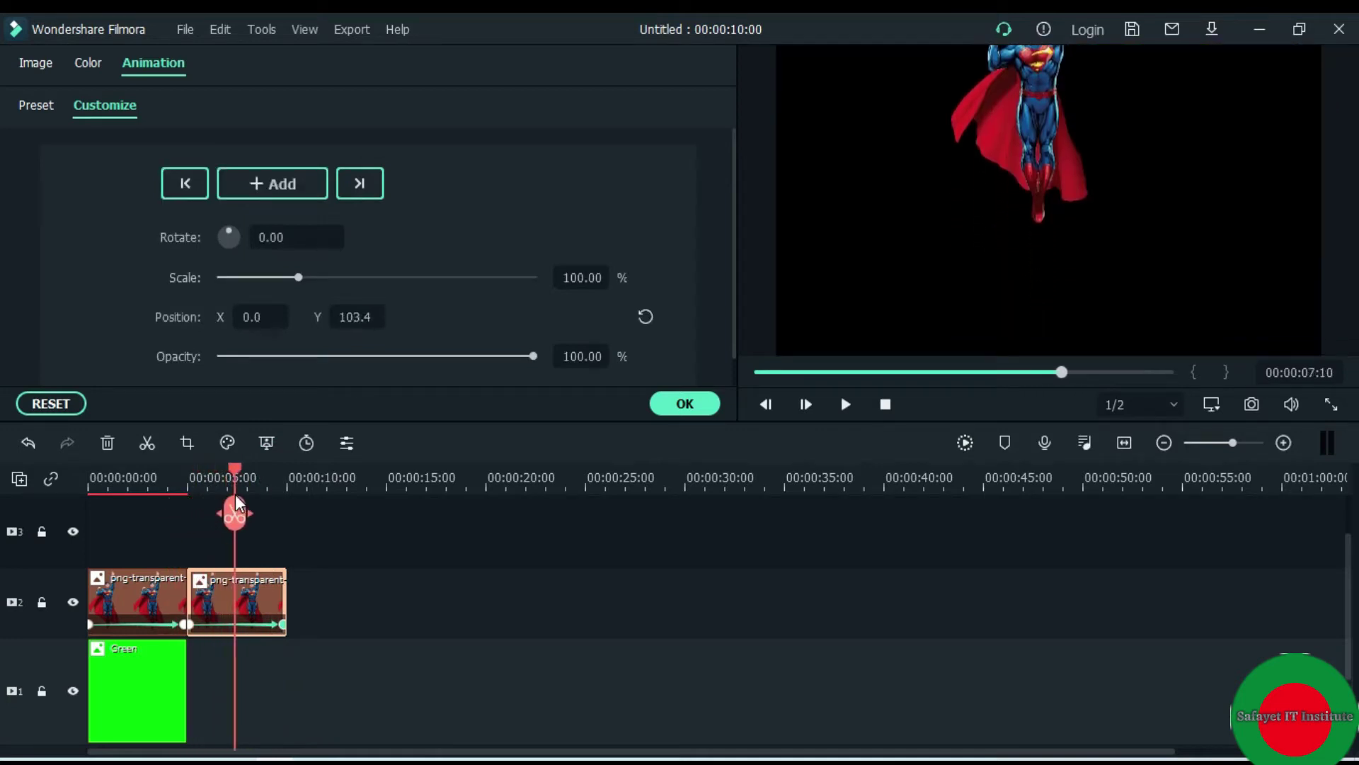
{"action": "left_click", "coordinate": [707, 411]}
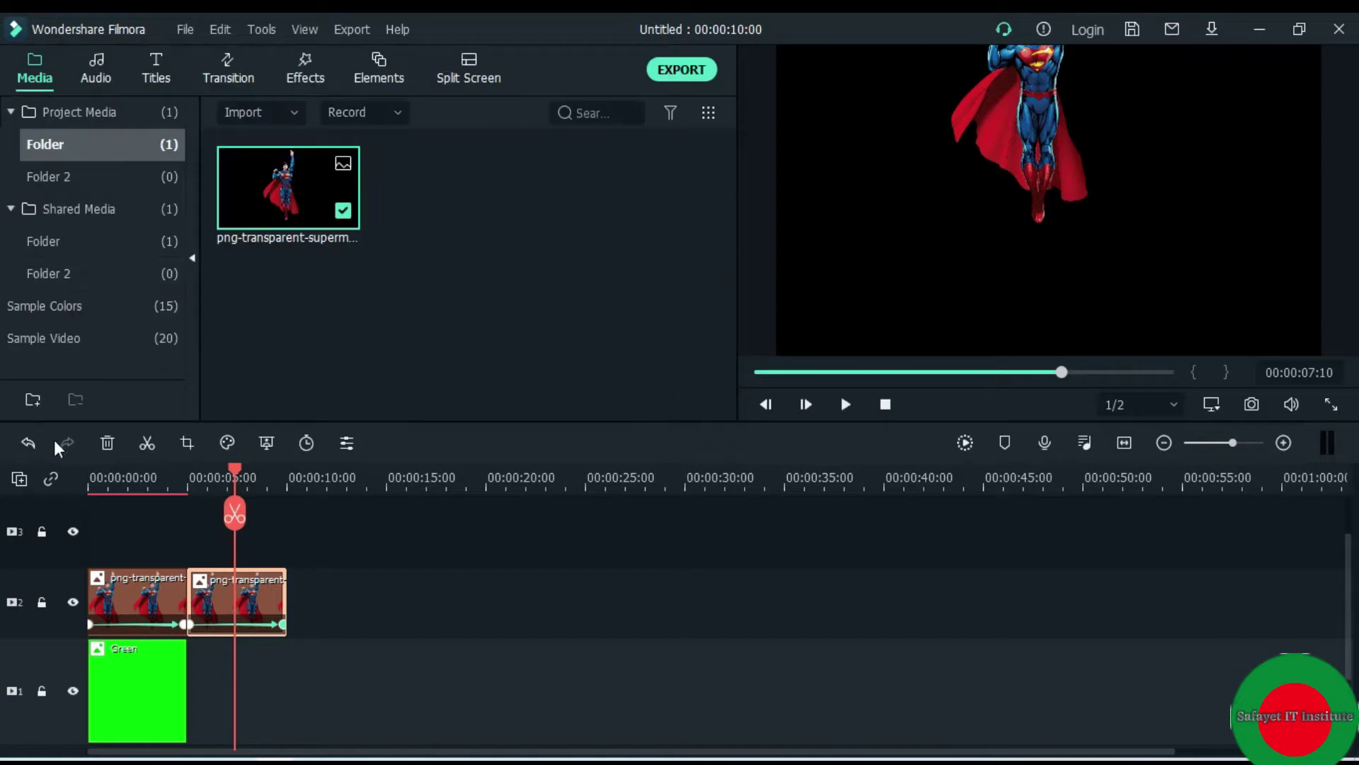
Step: Place another Green sample color clip on track 1 beneath the second Superman clip
{"action": "left_click", "coordinate": [48, 310]}
{"action": "left_click_drag", "start_coordinate": [627, 303], "coordinate": [218, 694]}
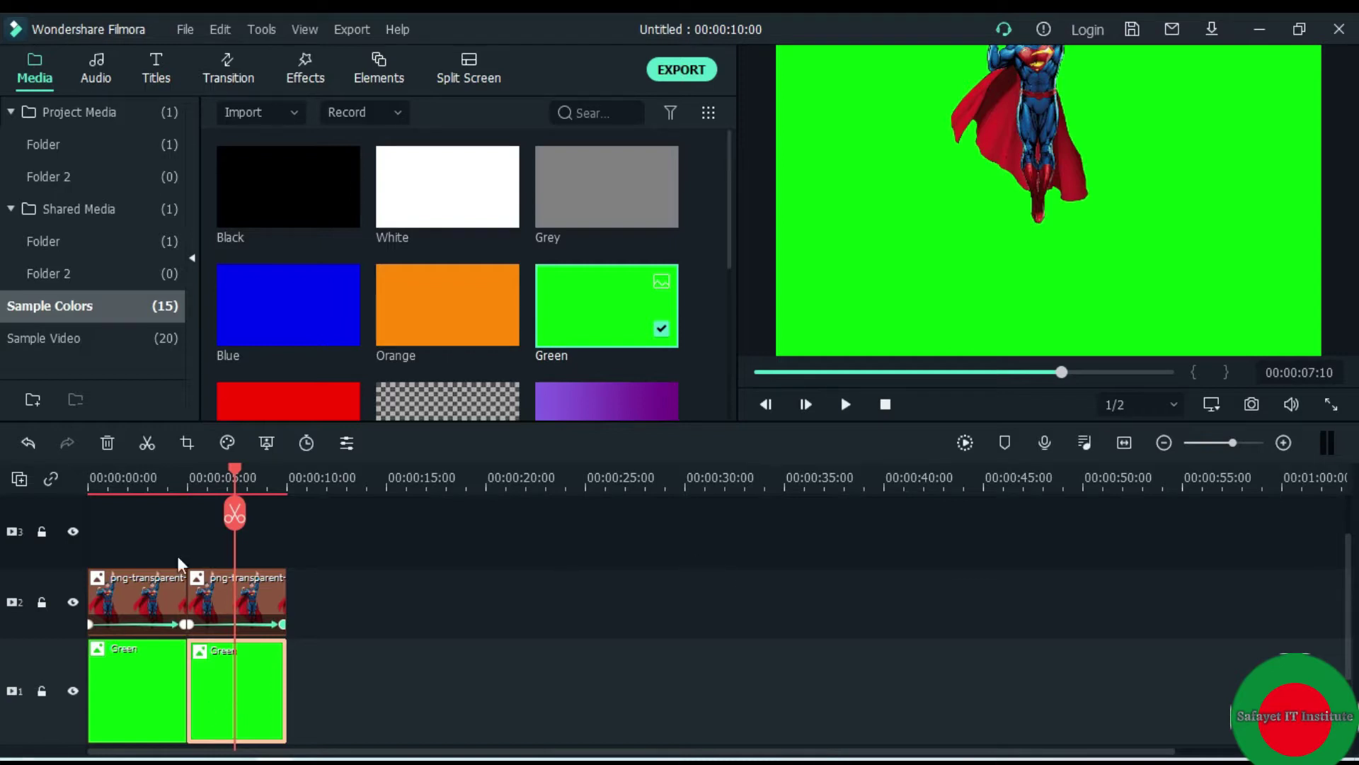
Step: Add a third copy of the Superman PNG to track 2 directly after the second clip
{"action": "left_click_drag", "start_coordinate": [236, 476], "coordinate": [325, 512]}
{"action": "left_click_drag", "start_coordinate": [324, 464], "coordinate": [283, 471]}
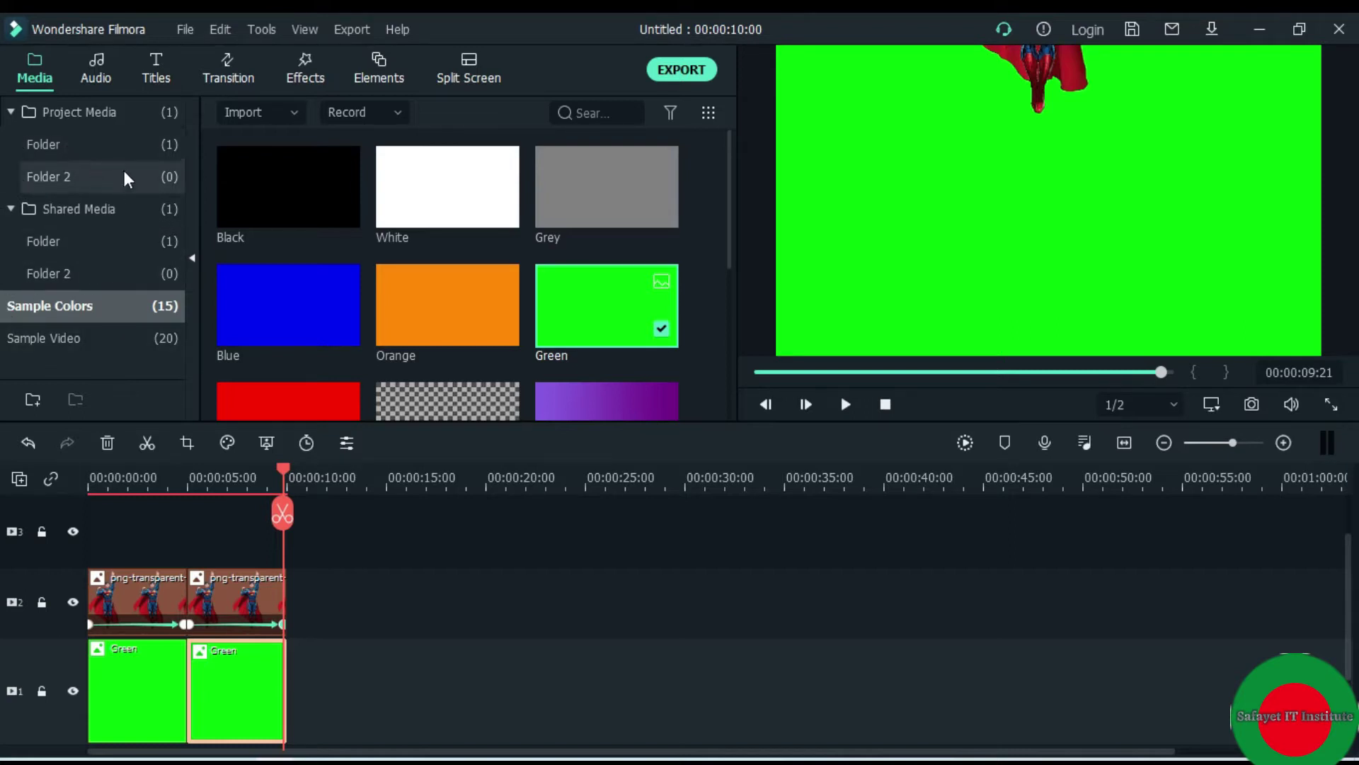
{"action": "left_click", "coordinate": [119, 140]}
{"action": "left_click_drag", "start_coordinate": [262, 173], "coordinate": [300, 596]}
{"action": "left_click_drag", "start_coordinate": [285, 471], "coordinate": [291, 470]}
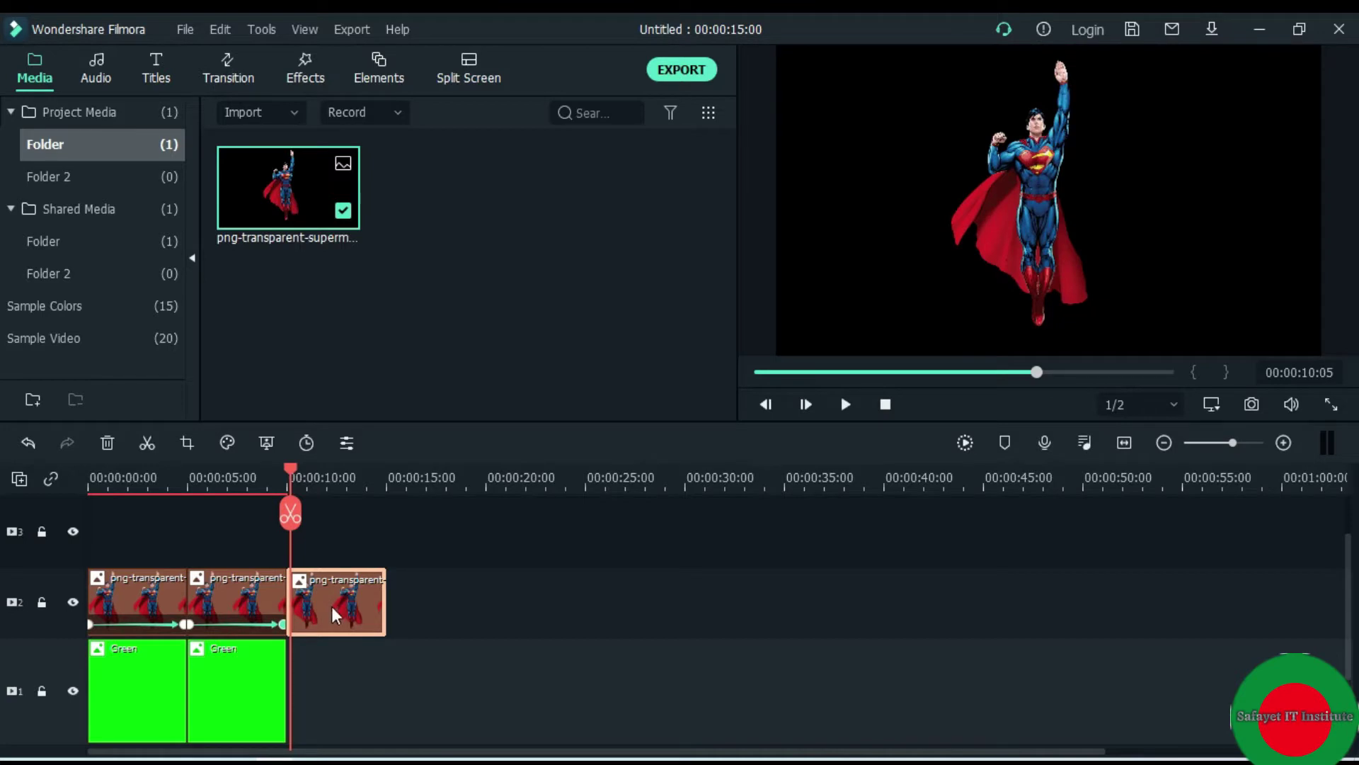
Step: Rotate the third Superman clockwise to fly horizontally and move him partly off the left edge of the preview frame
{"action": "left_click_drag", "start_coordinate": [289, 469], "coordinate": [290, 466]}
{"action": "left_click", "coordinate": [1035, 269]}
{"action": "left_click_drag", "start_coordinate": [1075, 158], "coordinate": [1086, 227]}
{"action": "left_click_drag", "start_coordinate": [1057, 86], "coordinate": [1232, 253]}
{"action": "left_click_drag", "start_coordinate": [1052, 263], "coordinate": [702, 211]}
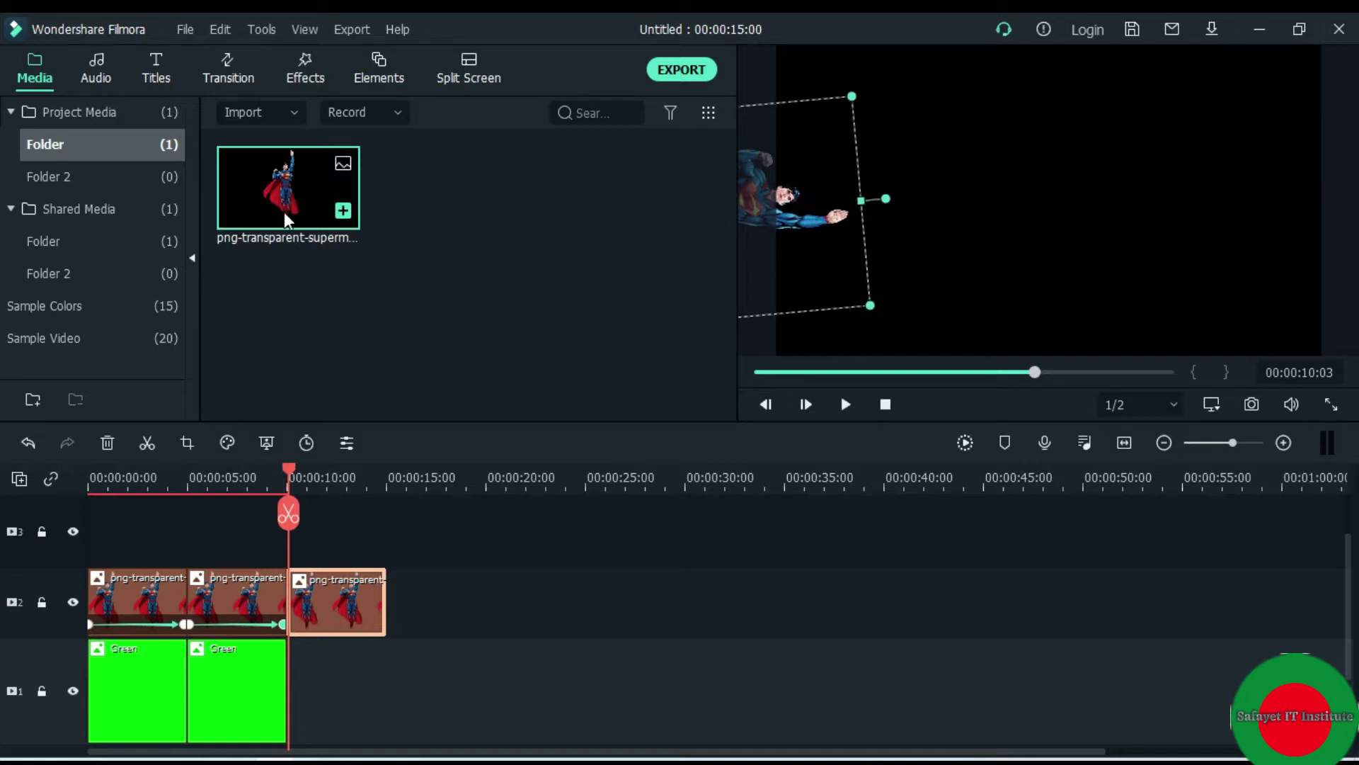
Step: Animate the third Superman clip with custom keyframes at 00:00:10:03 and 00:00:14:22, moving him across to about X 735, Y 61 at the end, and apply
{"action": "double_click", "coordinate": [345, 606]}
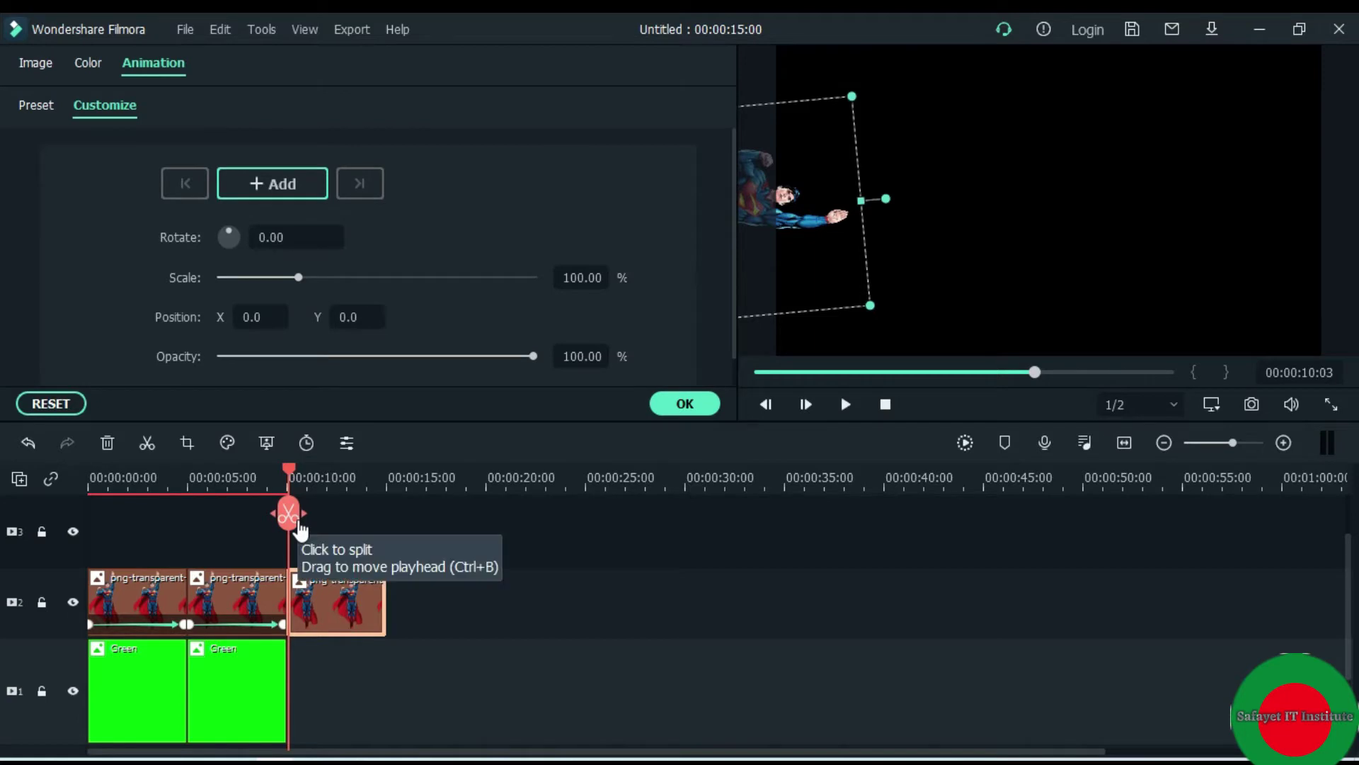
{"action": "left_click", "coordinate": [263, 182]}
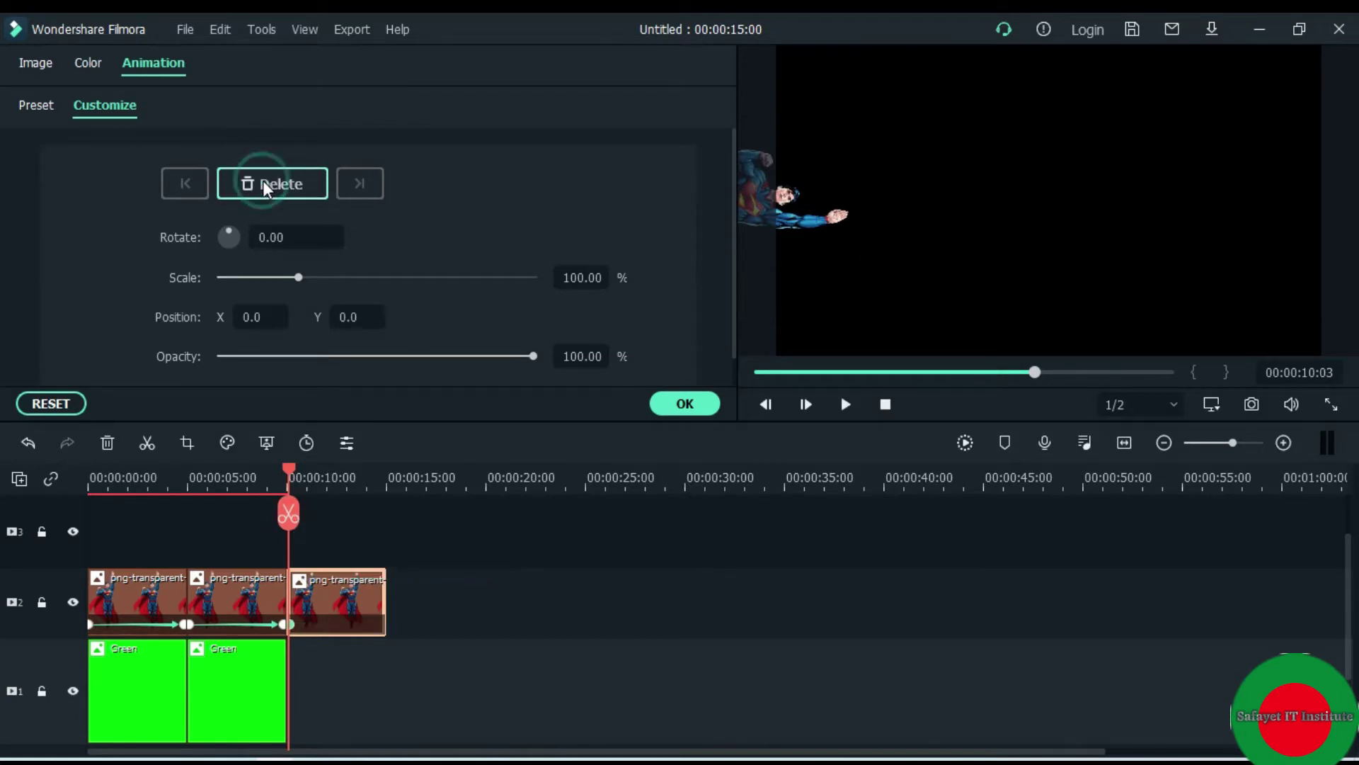
{"action": "left_click_drag", "start_coordinate": [285, 464], "coordinate": [384, 477]}
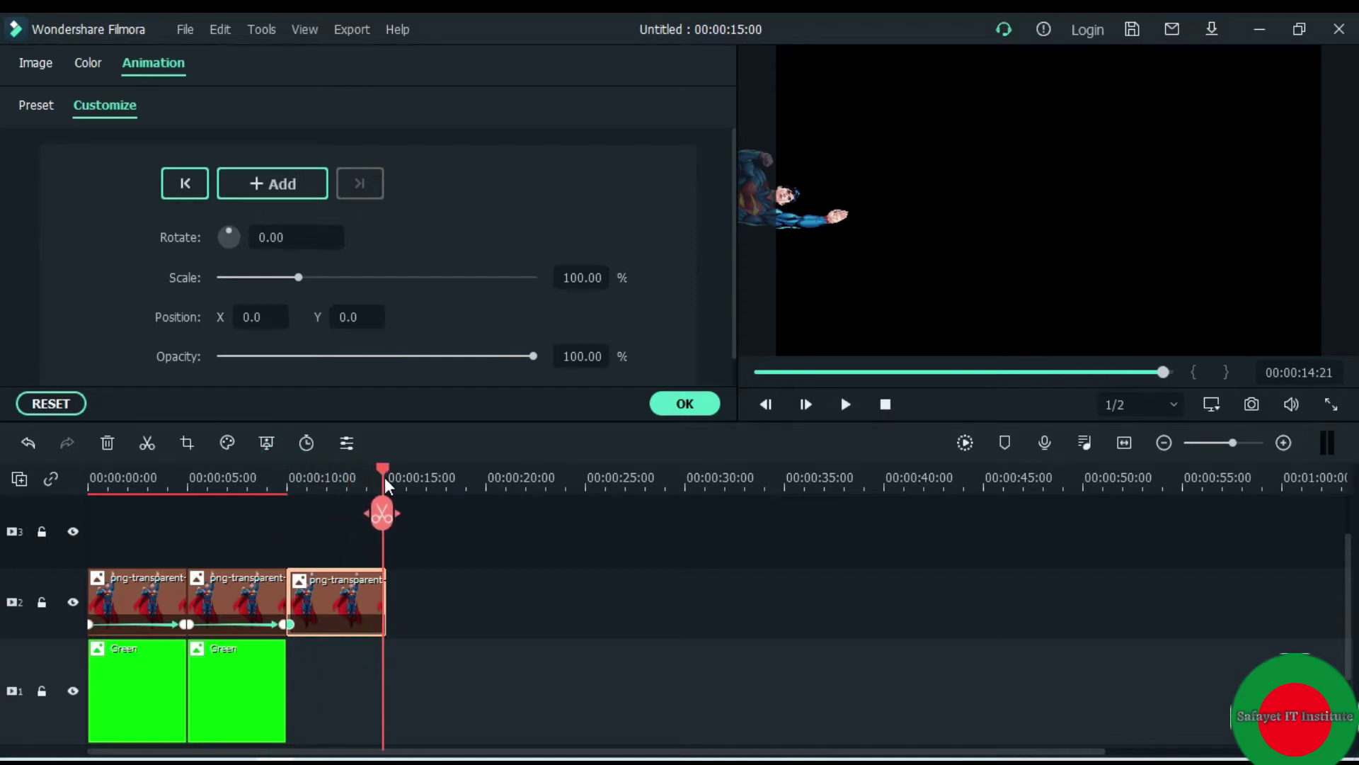
{"action": "left_click", "coordinate": [304, 188]}
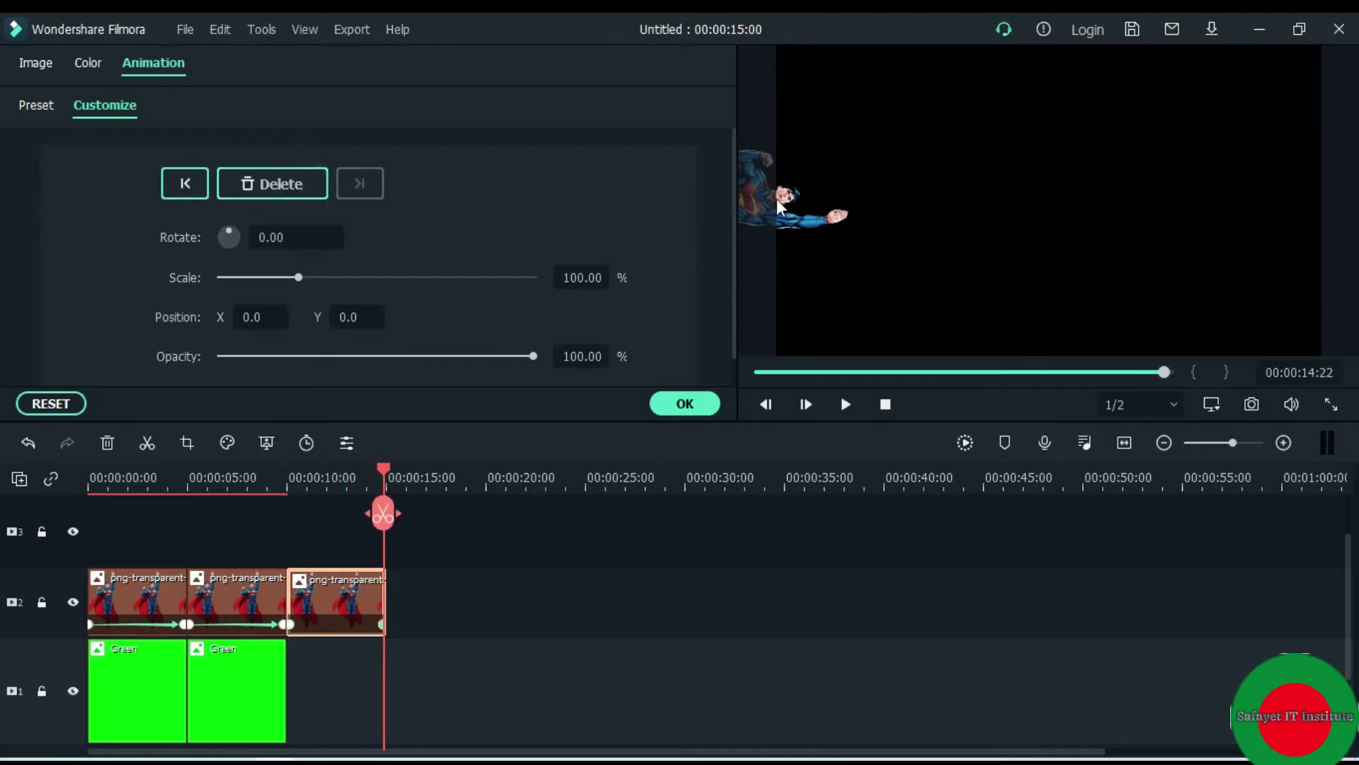
{"action": "left_click", "coordinate": [804, 216]}
{"action": "left_click_drag", "start_coordinate": [801, 202], "coordinate": [1354, 153]}
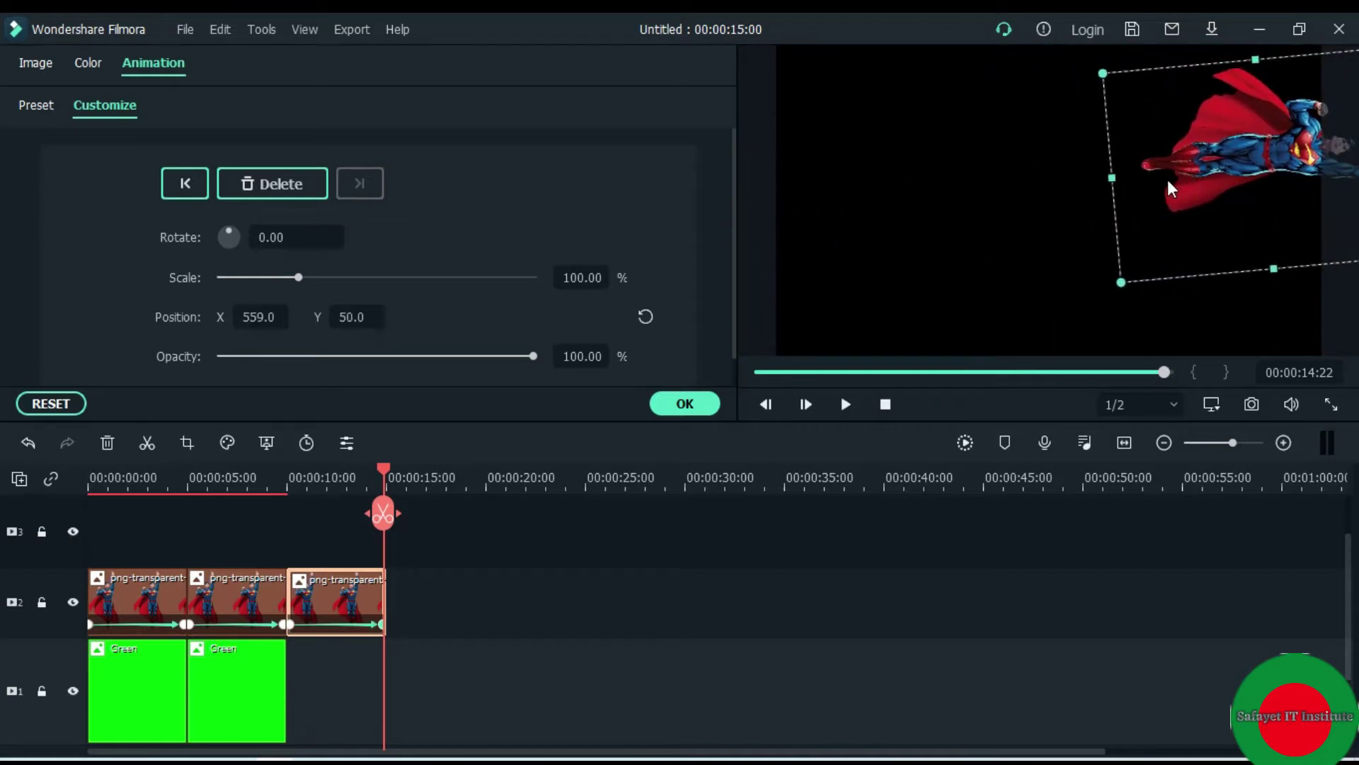
{"action": "left_click_drag", "start_coordinate": [1165, 173], "coordinate": [1346, 165]}
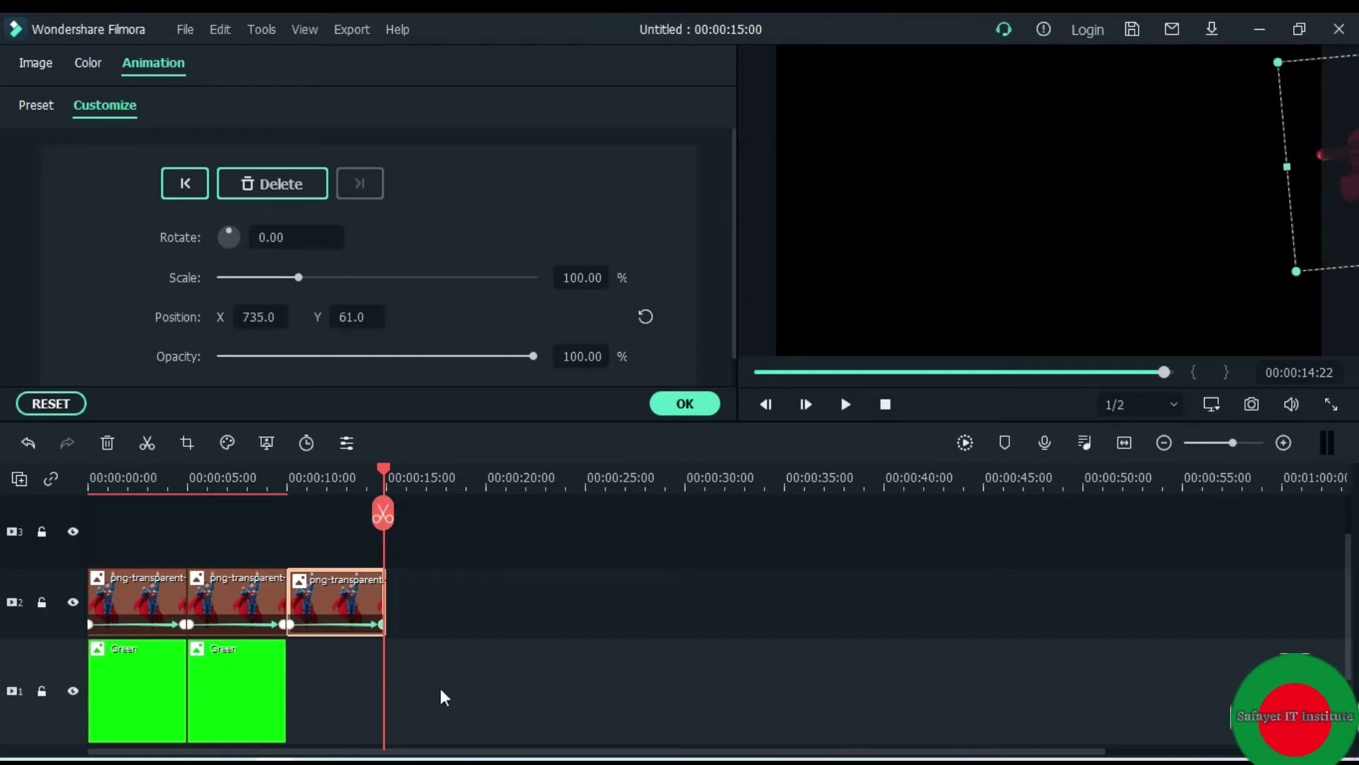
{"action": "mouse_move", "coordinate": [383, 473]}
{"action": "left_mouse_down"}
{"action": "mouse_move", "coordinate": [257, 470]}
{"action": "mouse_move", "coordinate": [405, 477]}
{"action": "mouse_move", "coordinate": [372, 473]}
{"action": "left_mouse_up"}
{"action": "left_click", "coordinate": [312, 669]}
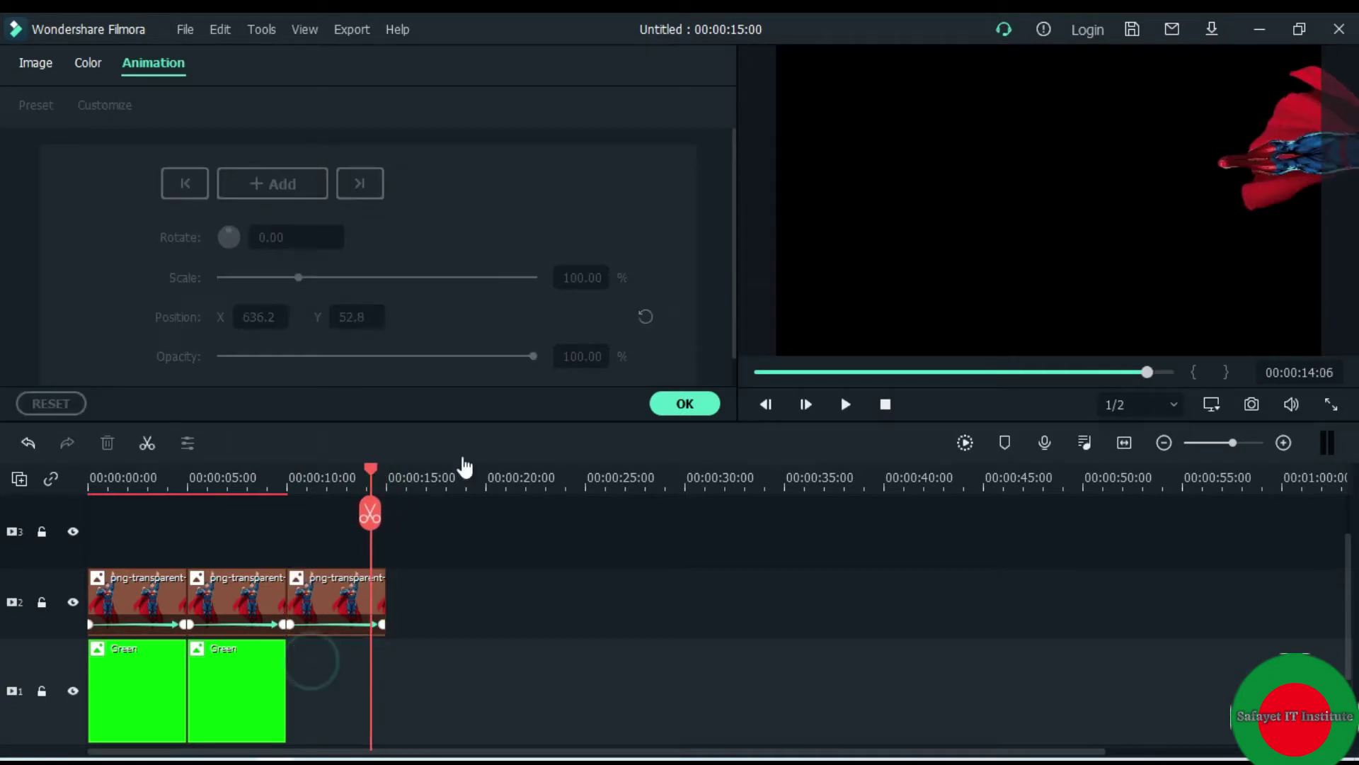
{"action": "left_click", "coordinate": [702, 402]}
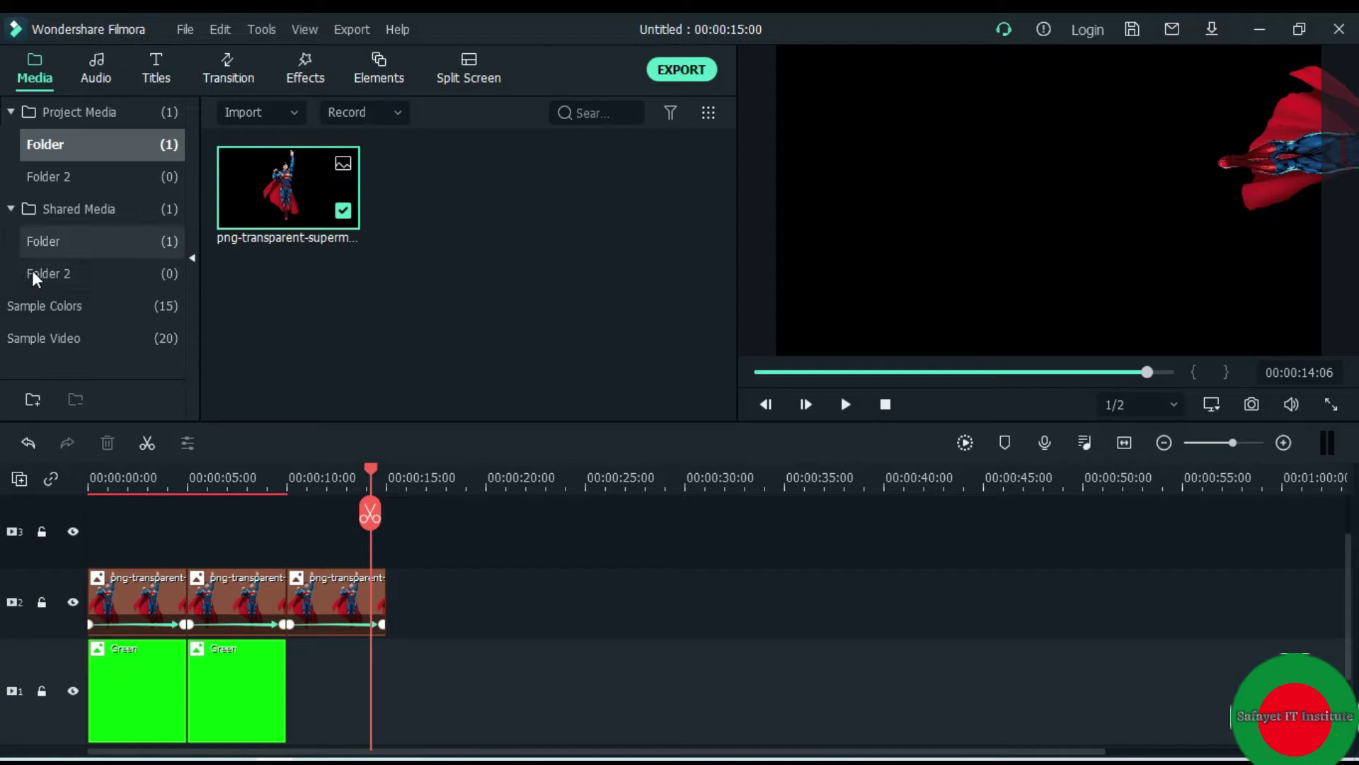
Step: Place another Green sample color clip on track 1 beneath the third Superman clip
{"action": "left_click", "coordinate": [68, 309]}
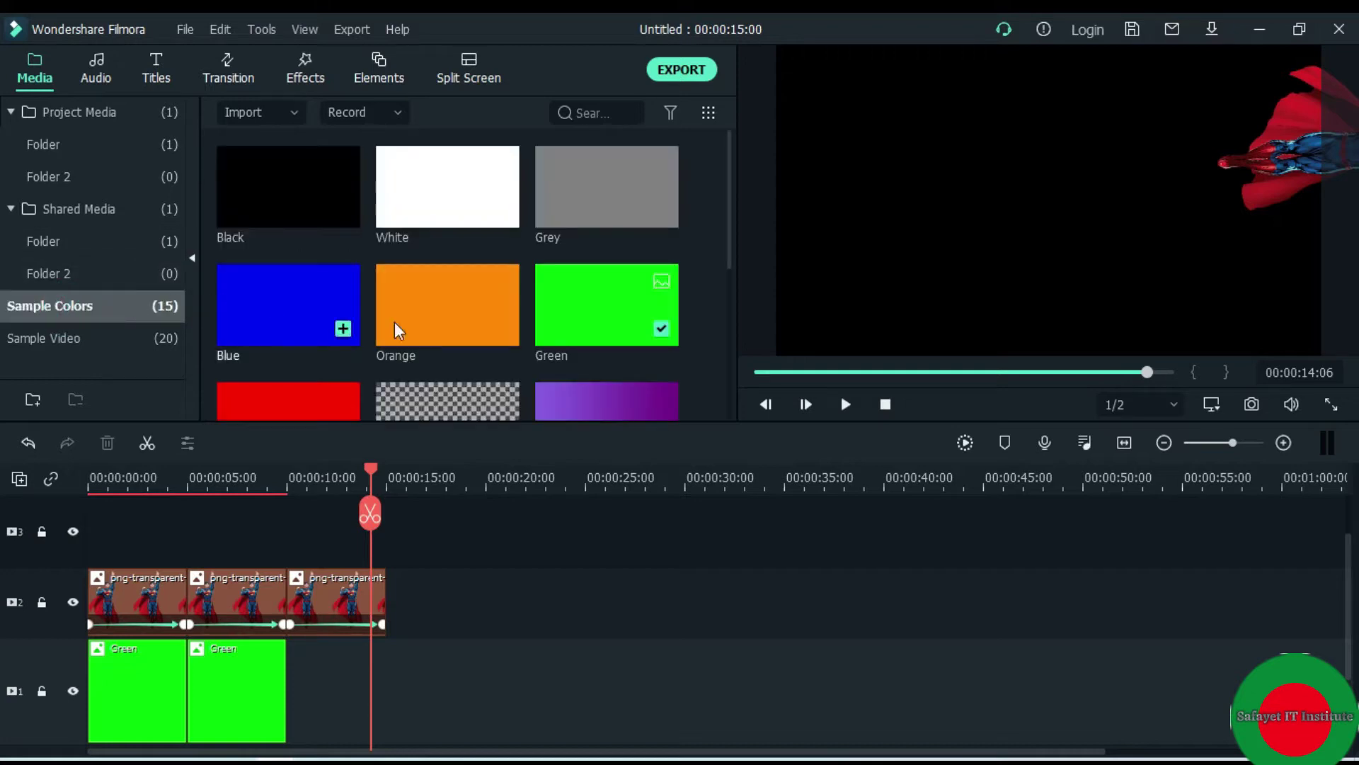
{"action": "left_click_drag", "start_coordinate": [636, 312], "coordinate": [293, 686]}
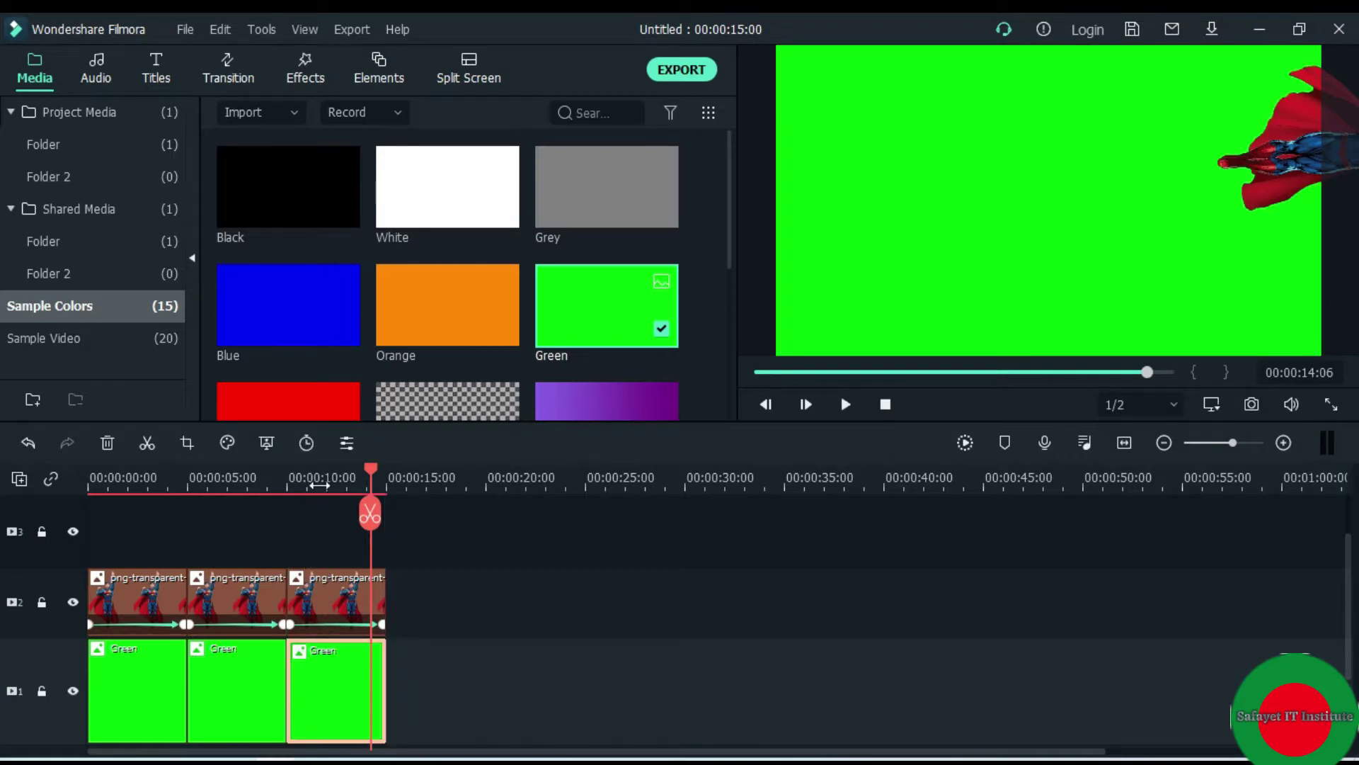
{"action": "mouse_move", "coordinate": [367, 468]}
{"action": "left_mouse_down"}
{"action": "mouse_move", "coordinate": [351, 468]}
{"action": "mouse_move", "coordinate": [386, 479]}
{"action": "mouse_move", "coordinate": [87, 486]}
{"action": "mouse_move", "coordinate": [412, 480]}
{"action": "mouse_move", "coordinate": [369, 494]}
{"action": "left_mouse_up"}
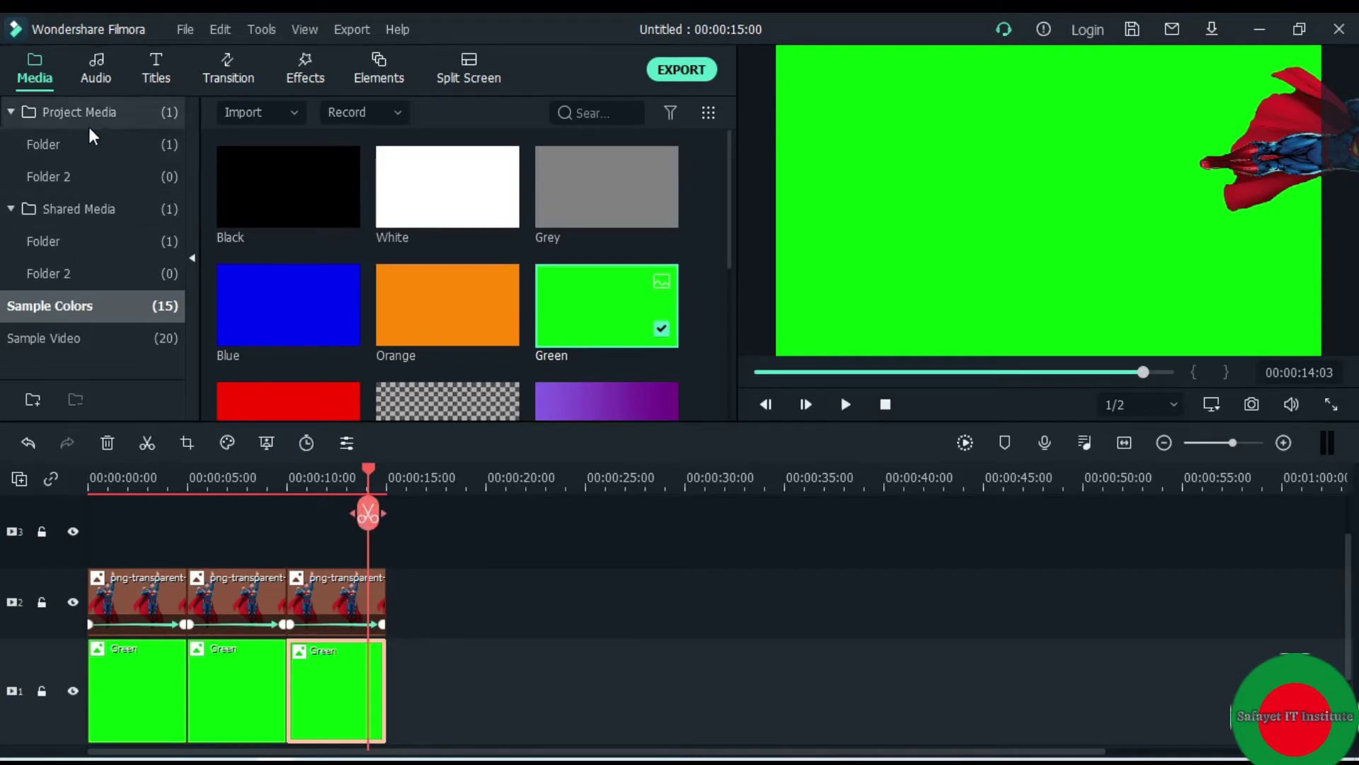
Step: Add a fourth Superman PNG after the third clip on track 2, with a custom start keyframe at 00:00:15:00 positioned at about Y 214
{"action": "left_click", "coordinate": [66, 144]}
{"action": "left_click_drag", "start_coordinate": [223, 171], "coordinate": [405, 625]}
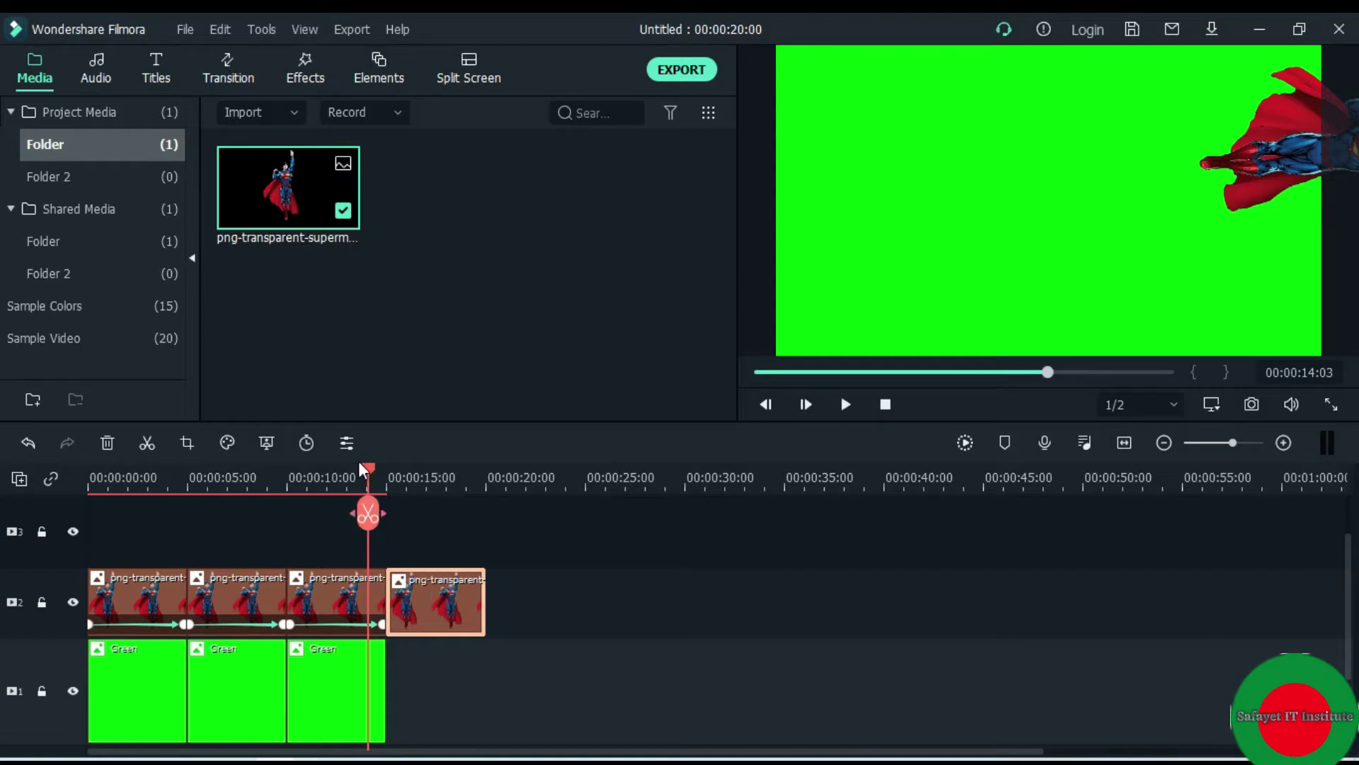
{"action": "double_click", "coordinate": [429, 599]}
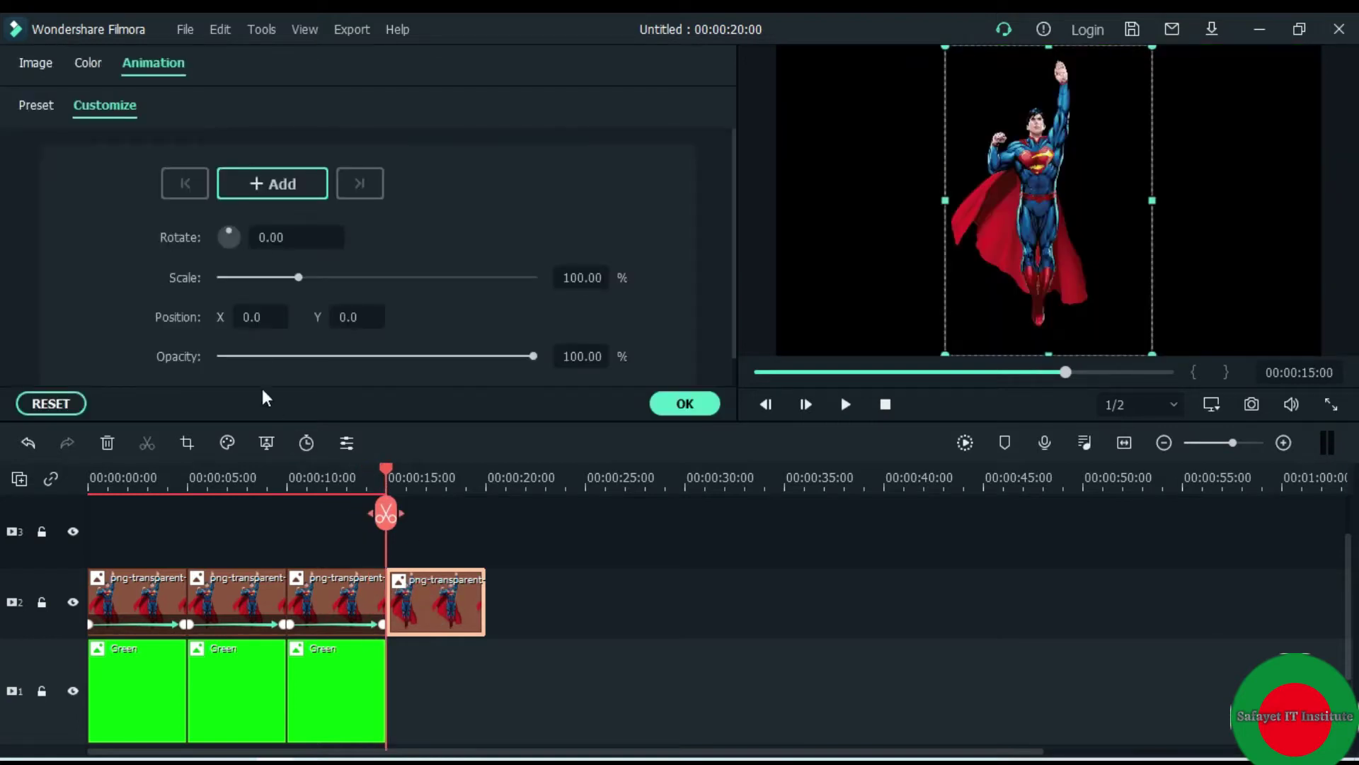
{"action": "left_click", "coordinate": [269, 185]}
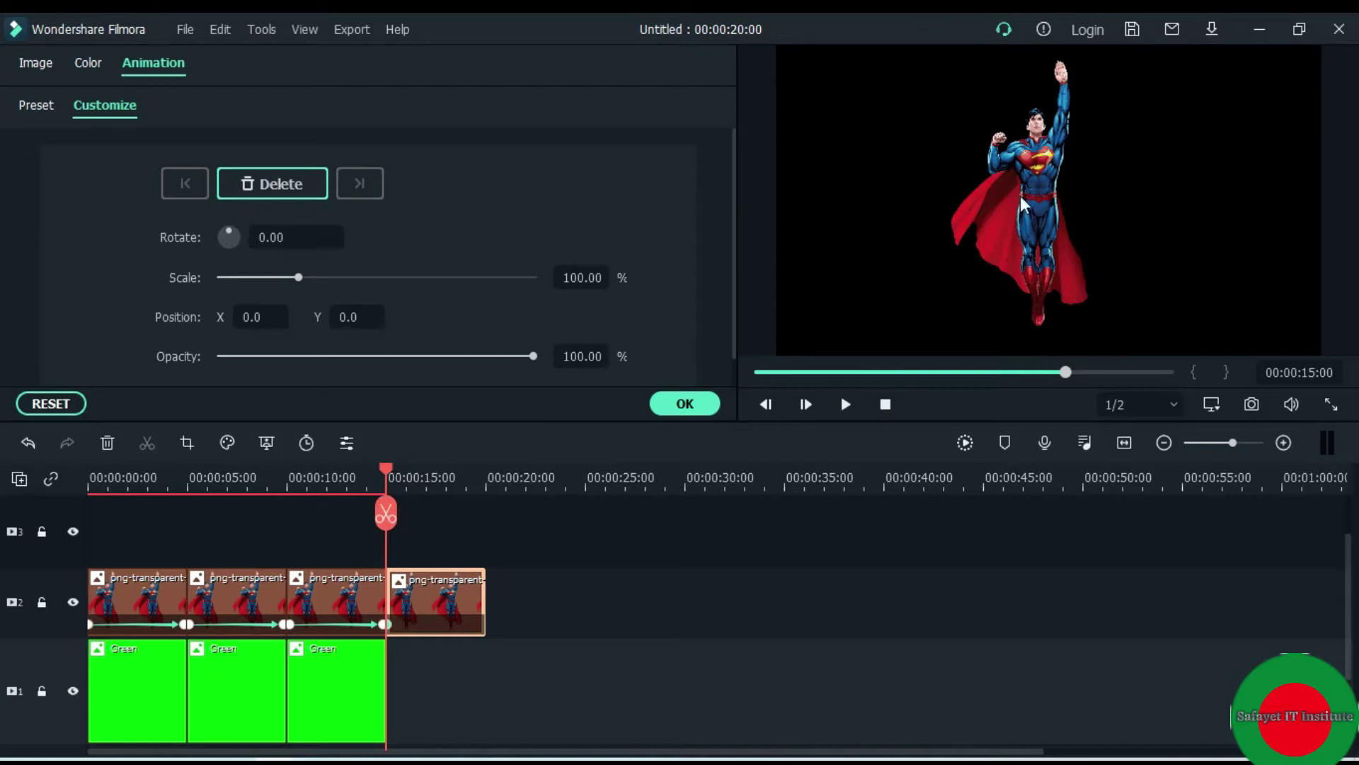
{"action": "left_click_drag", "start_coordinate": [1028, 276], "coordinate": [1023, 62]}
Step: Add an end keyframe at 00:00:19:22, move the fourth Superman down to about Y -38, and apply the animation
{"action": "left_click_drag", "start_coordinate": [387, 469], "coordinate": [483, 469]}
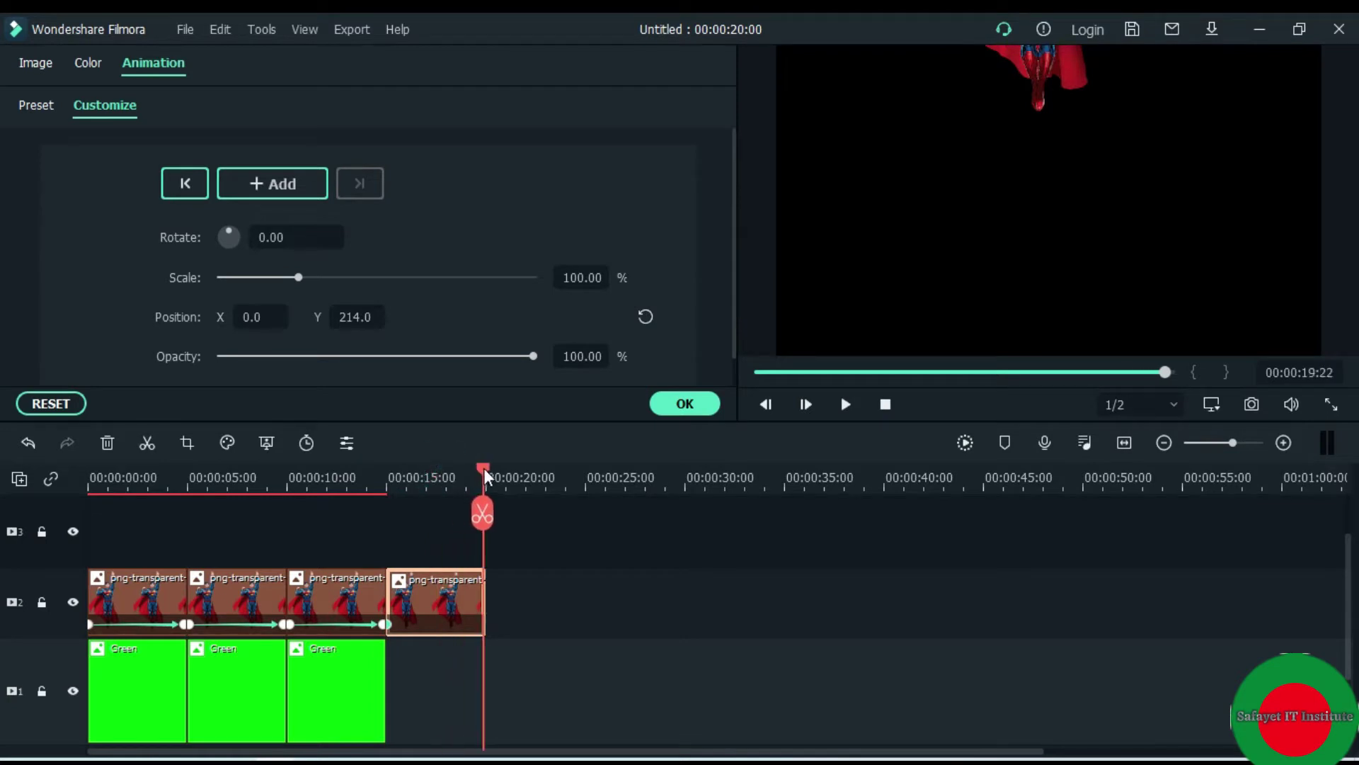
{"action": "left_click", "coordinate": [266, 183]}
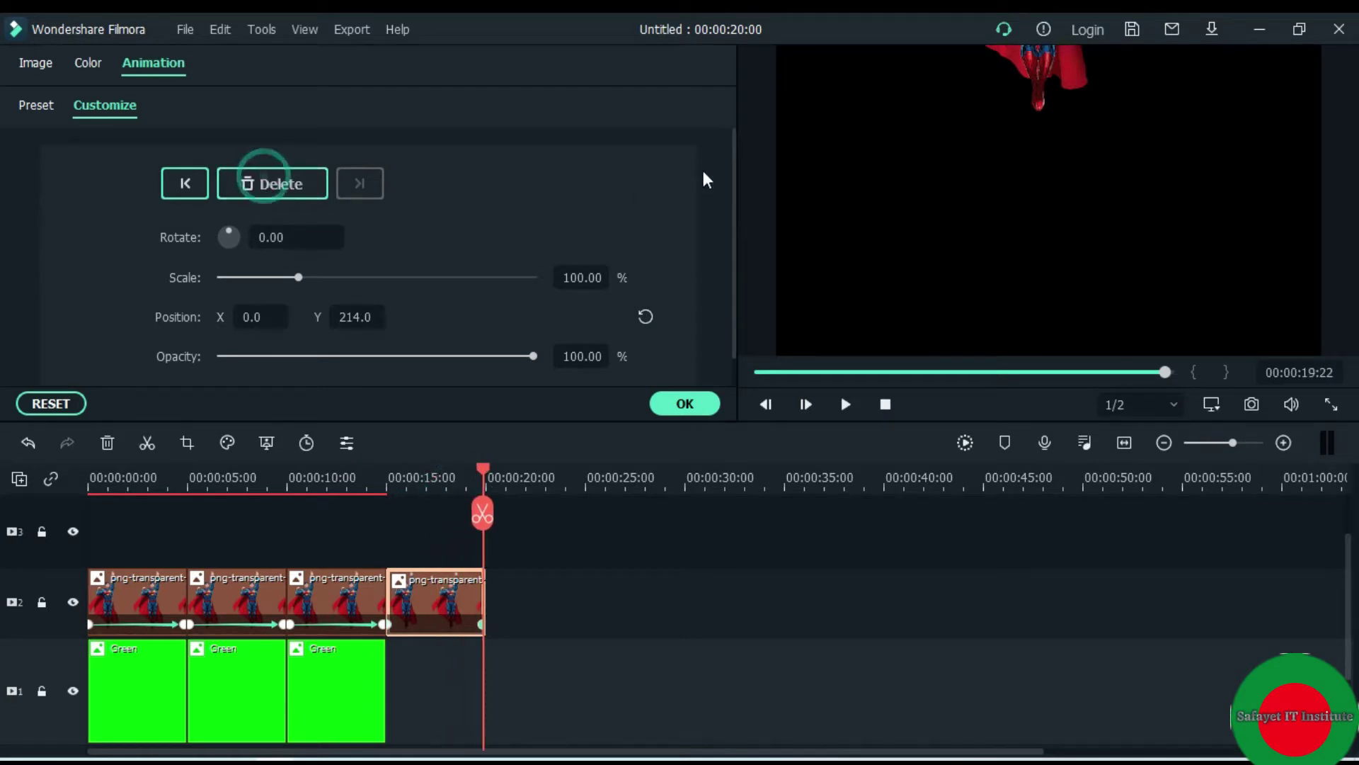
{"action": "left_click", "coordinate": [1036, 70]}
{"action": "left_click_drag", "start_coordinate": [1038, 70], "coordinate": [1030, 316]}
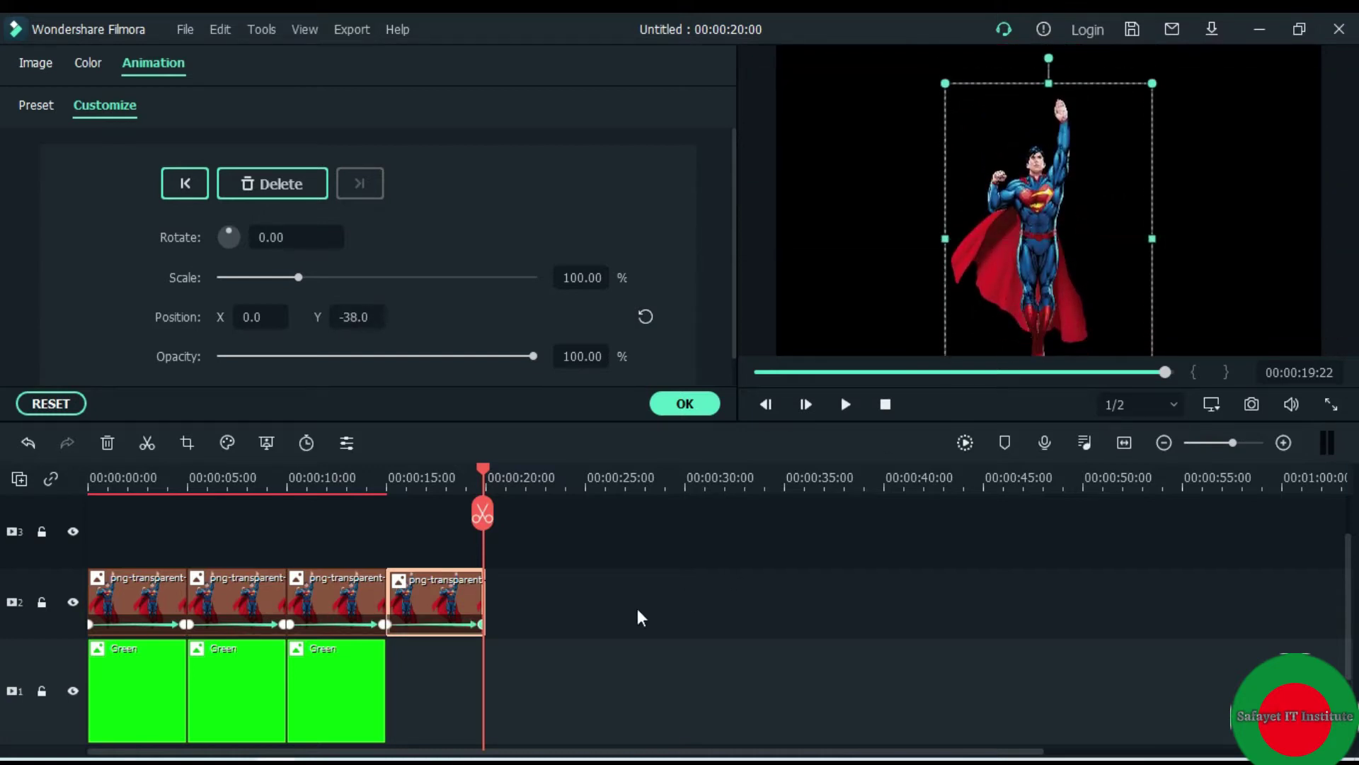
{"action": "left_click_drag", "start_coordinate": [486, 469], "coordinate": [470, 516]}
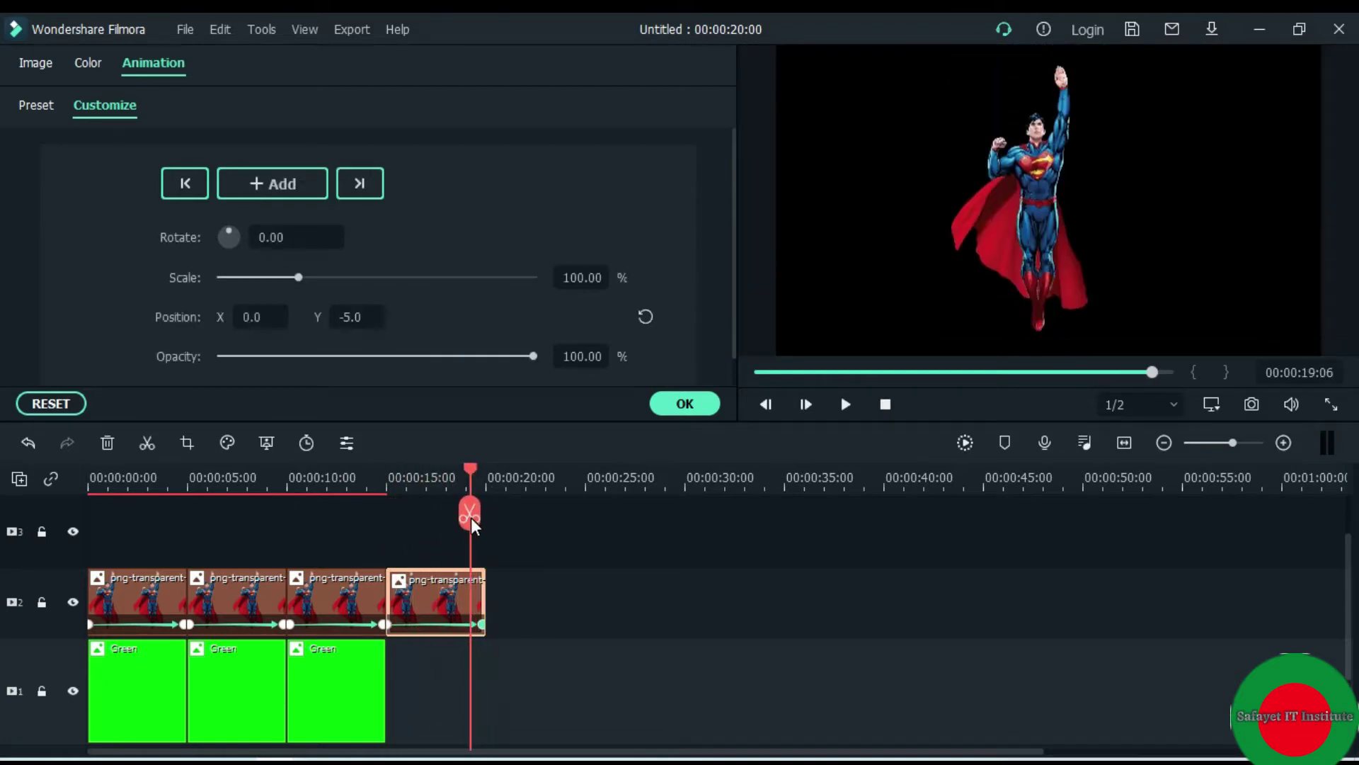
{"action": "left_click", "coordinate": [697, 412]}
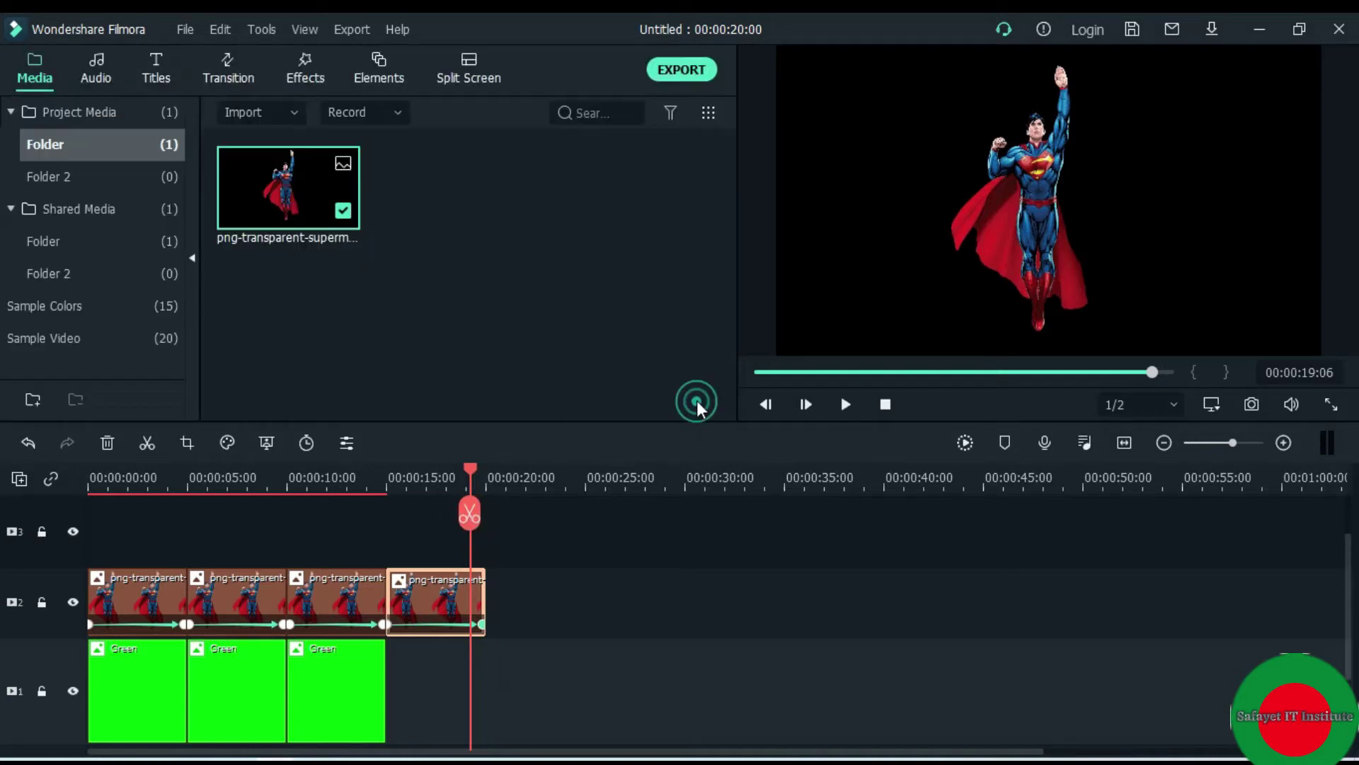
Step: Place a Green sample color clip beneath the fourth Superman clip and play the timeline from the start
{"action": "left_click", "coordinate": [75, 309]}
{"action": "left_click_drag", "start_coordinate": [636, 302], "coordinate": [394, 701]}
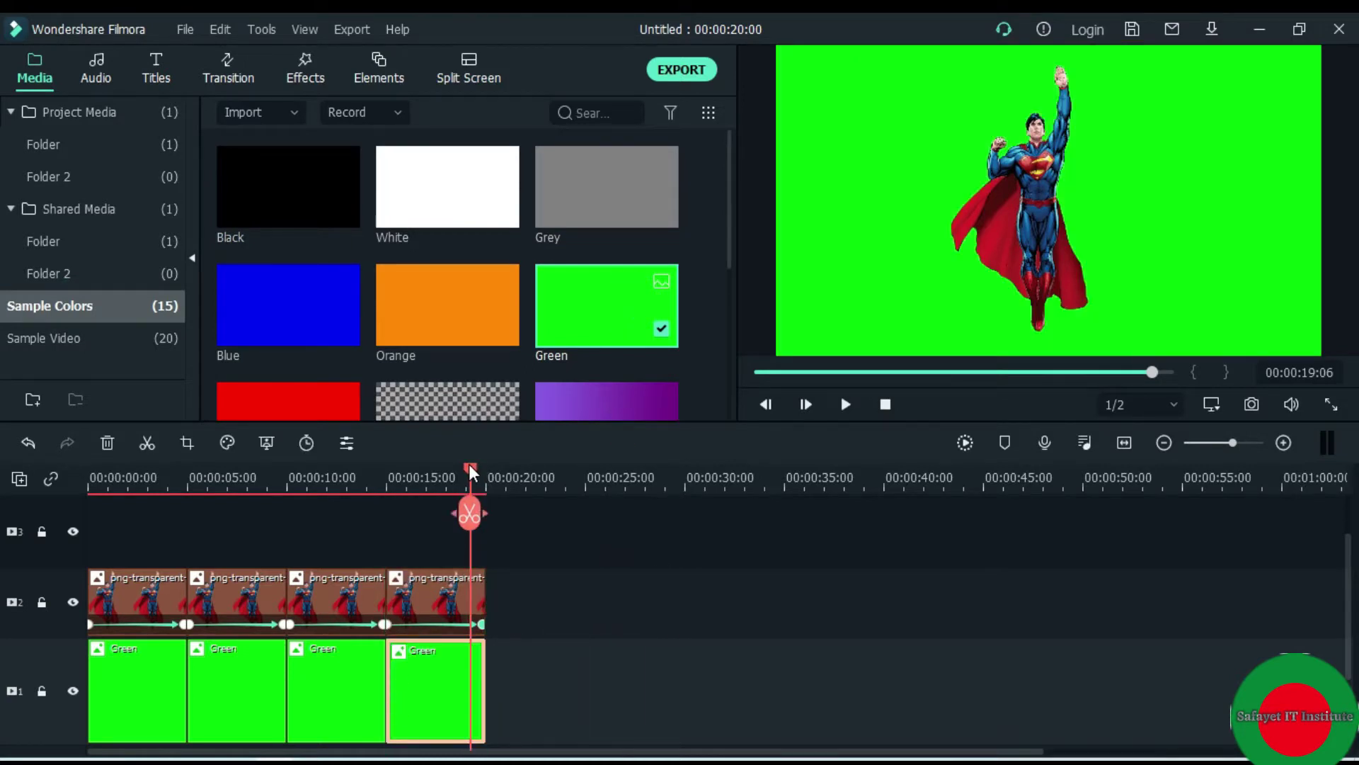
{"action": "left_click_drag", "start_coordinate": [469, 465], "coordinate": [37, 483]}
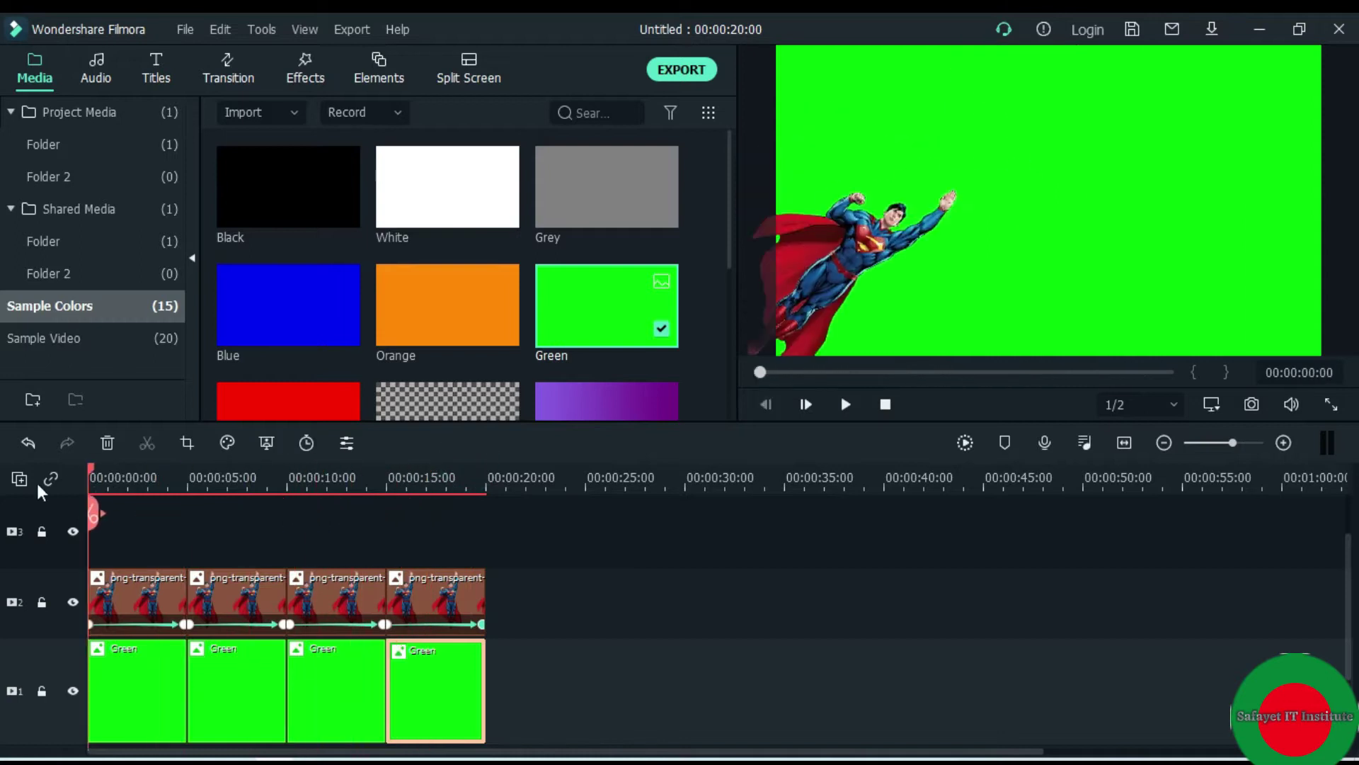
{"action": "left_click", "coordinate": [842, 403]}
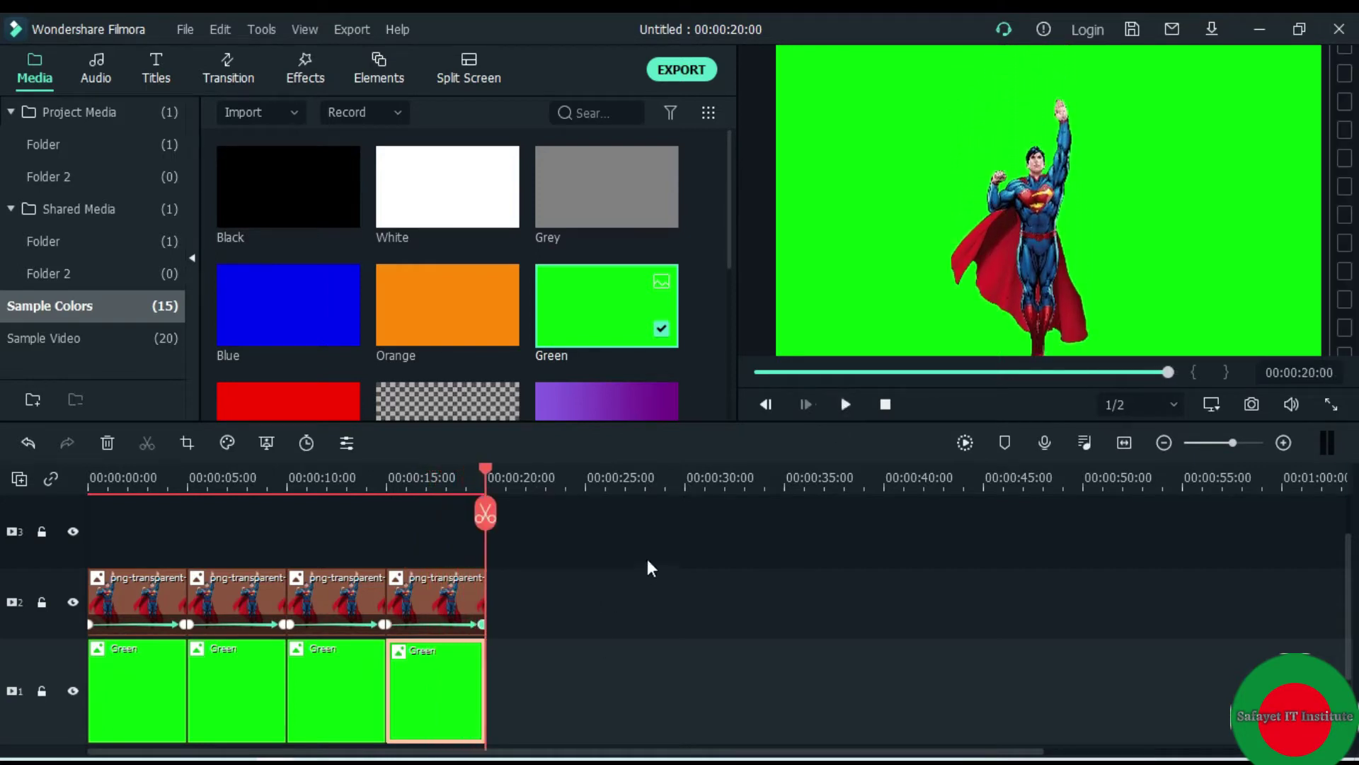
Step: Add the Digital Ghosts audio from shared media beneath the clips, split it at 00:00:20:00 and delete the excess portion
{"action": "left_click", "coordinate": [62, 278]}
{"action": "left_click", "coordinate": [51, 242]}
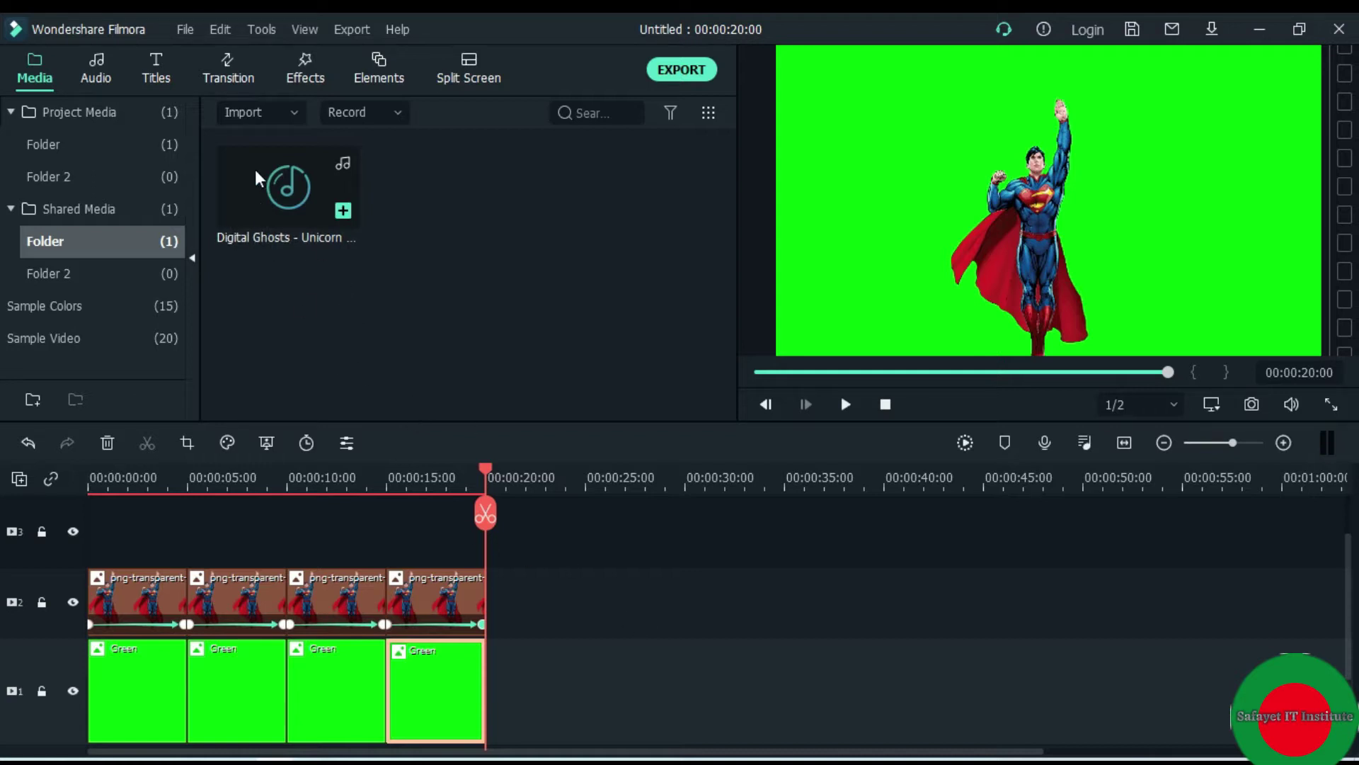
{"action": "left_click_drag", "start_coordinate": [255, 167], "coordinate": [206, 662]}
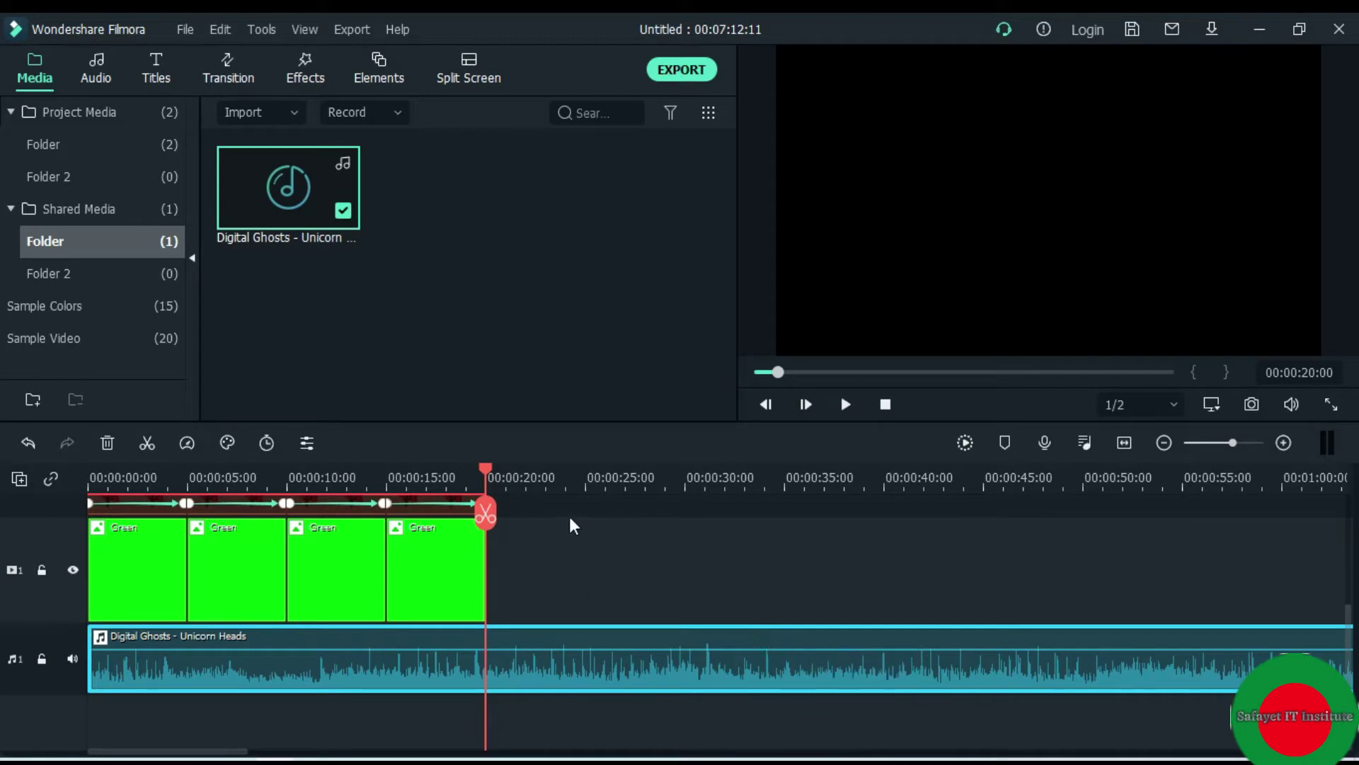
{"action": "left_click", "coordinate": [148, 446]}
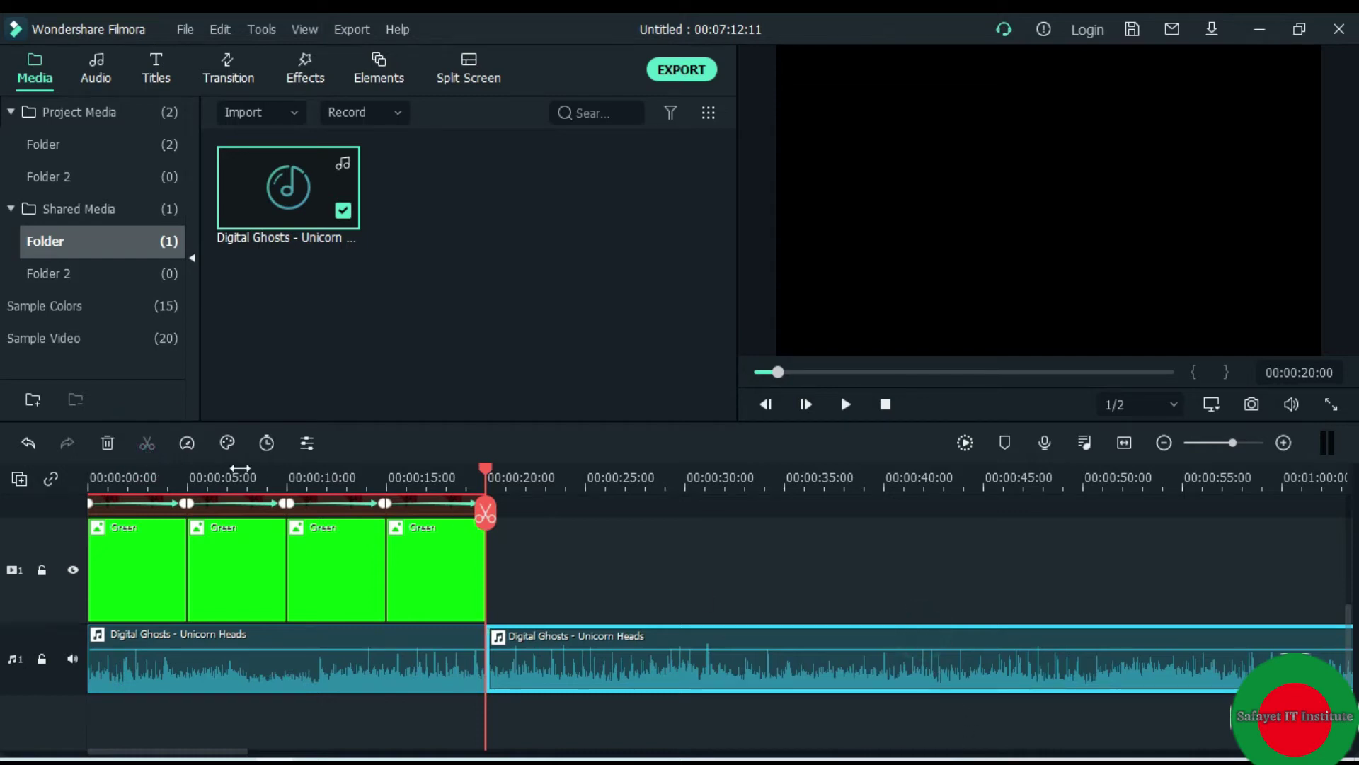
{"action": "left_click", "coordinate": [108, 443]}
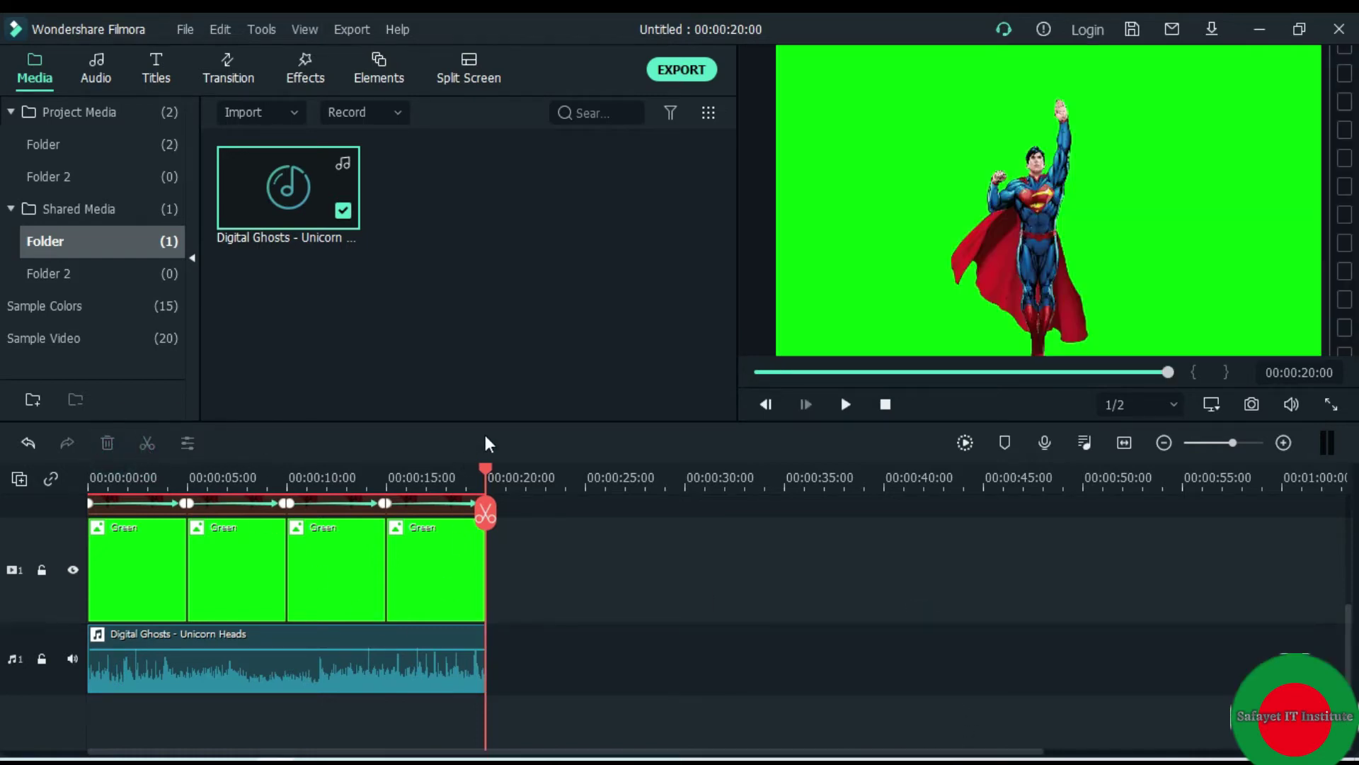
Step: Play the timeline from the start to check the animations with music, and return the playhead to the beginning
{"action": "left_click_drag", "start_coordinate": [485, 471], "coordinate": [88, 473]}
{"action": "left_click", "coordinate": [848, 409]}
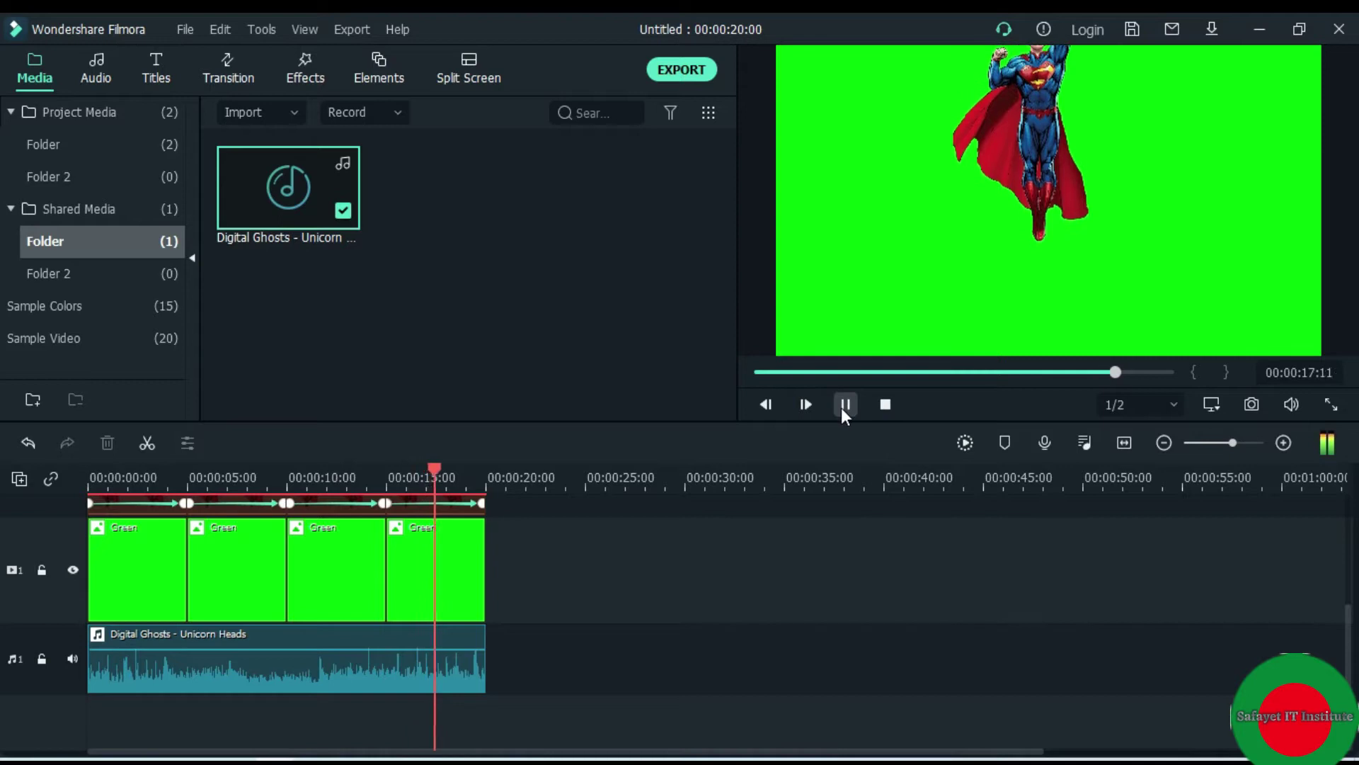
{"action": "left_click", "coordinate": [842, 409]}
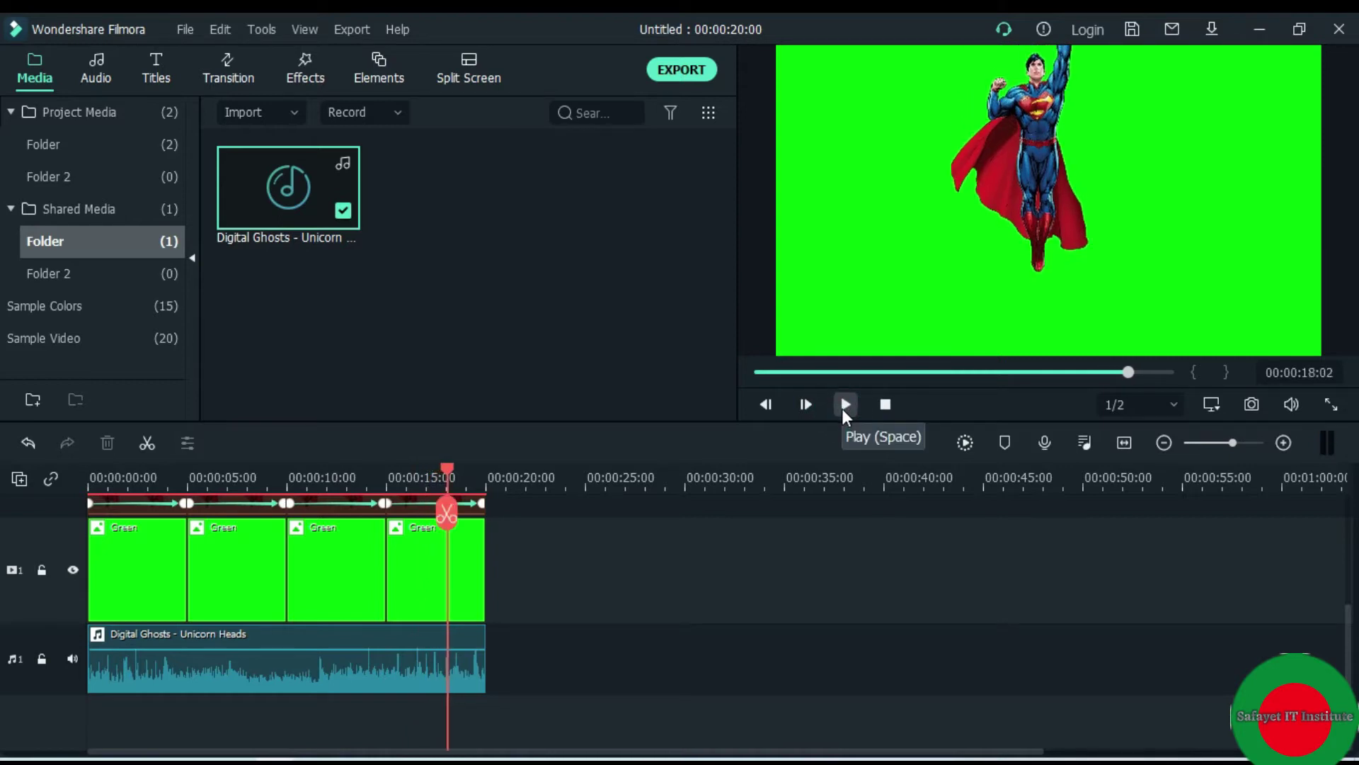
{"action": "left_click_drag", "start_coordinate": [446, 476], "coordinate": [11, 528]}
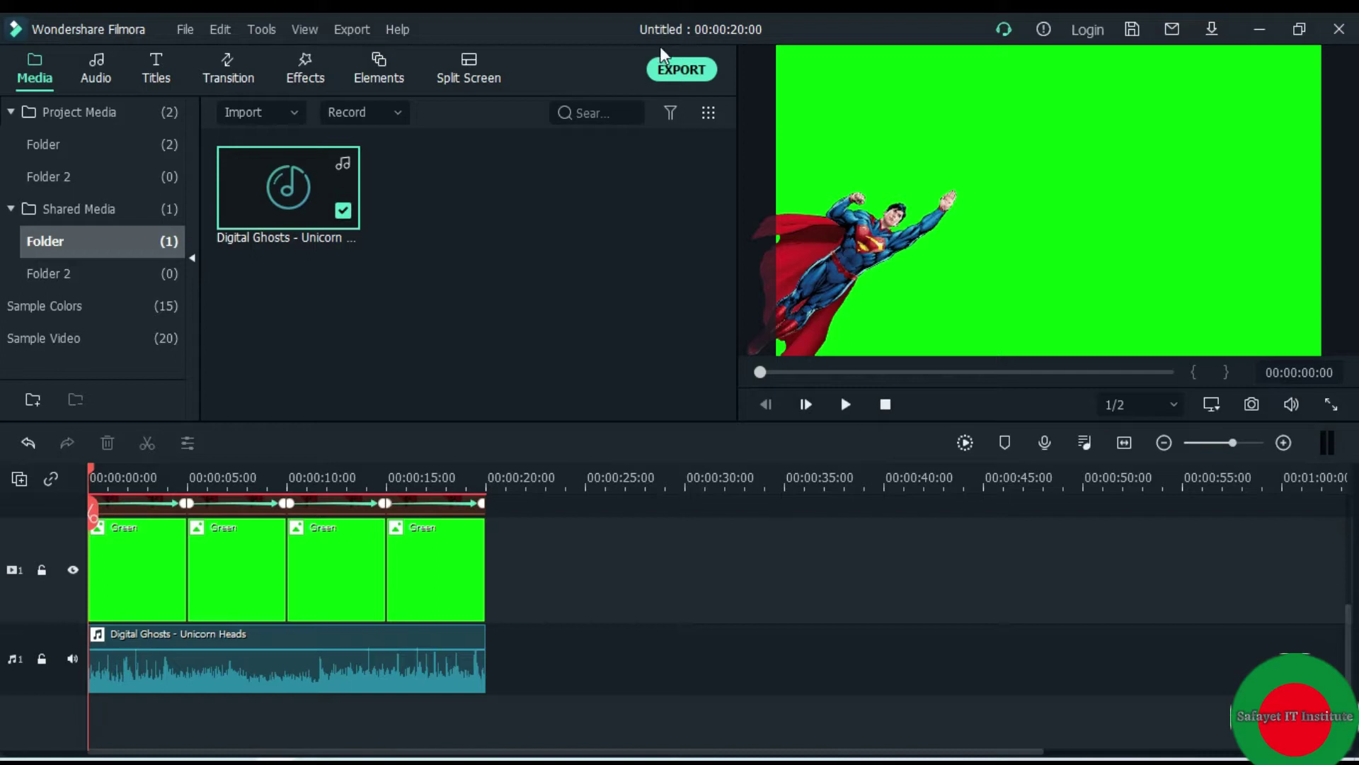
Step: Look over the local MP4 export settings and close them without exporting
{"action": "left_click", "coordinate": [672, 75]}
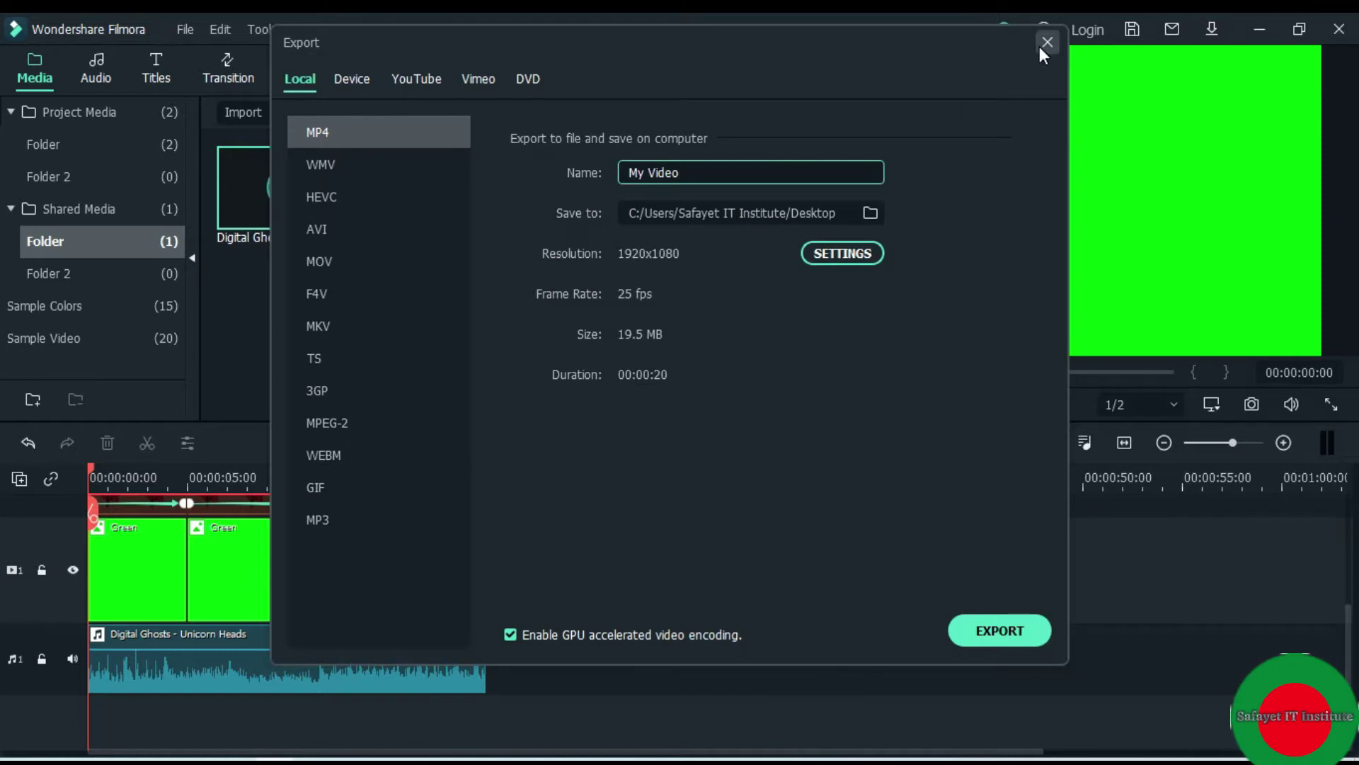
{"action": "left_click", "coordinate": [1046, 43]}
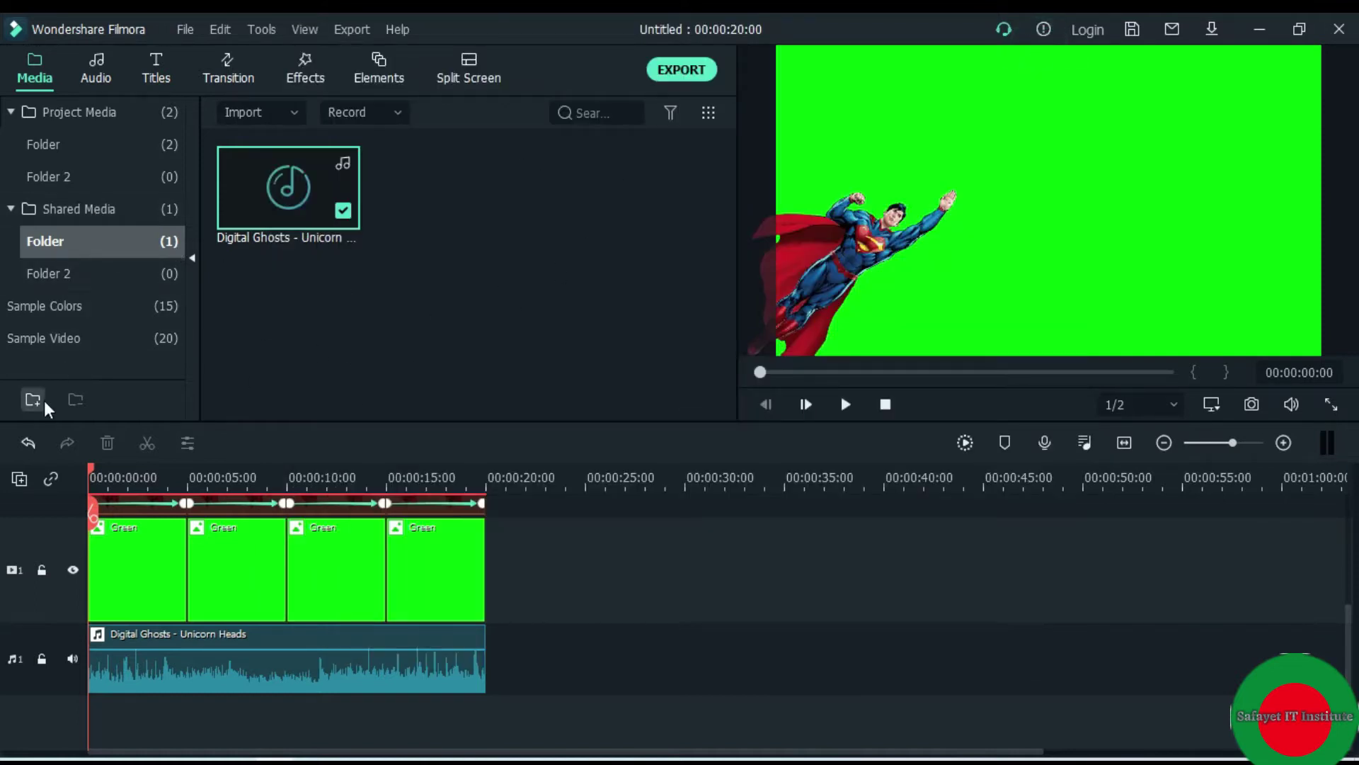
Step: Import the Safayet IT Institute logo image "download" from the Desktop into the shared media folder
{"action": "double_click", "coordinate": [436, 317]}
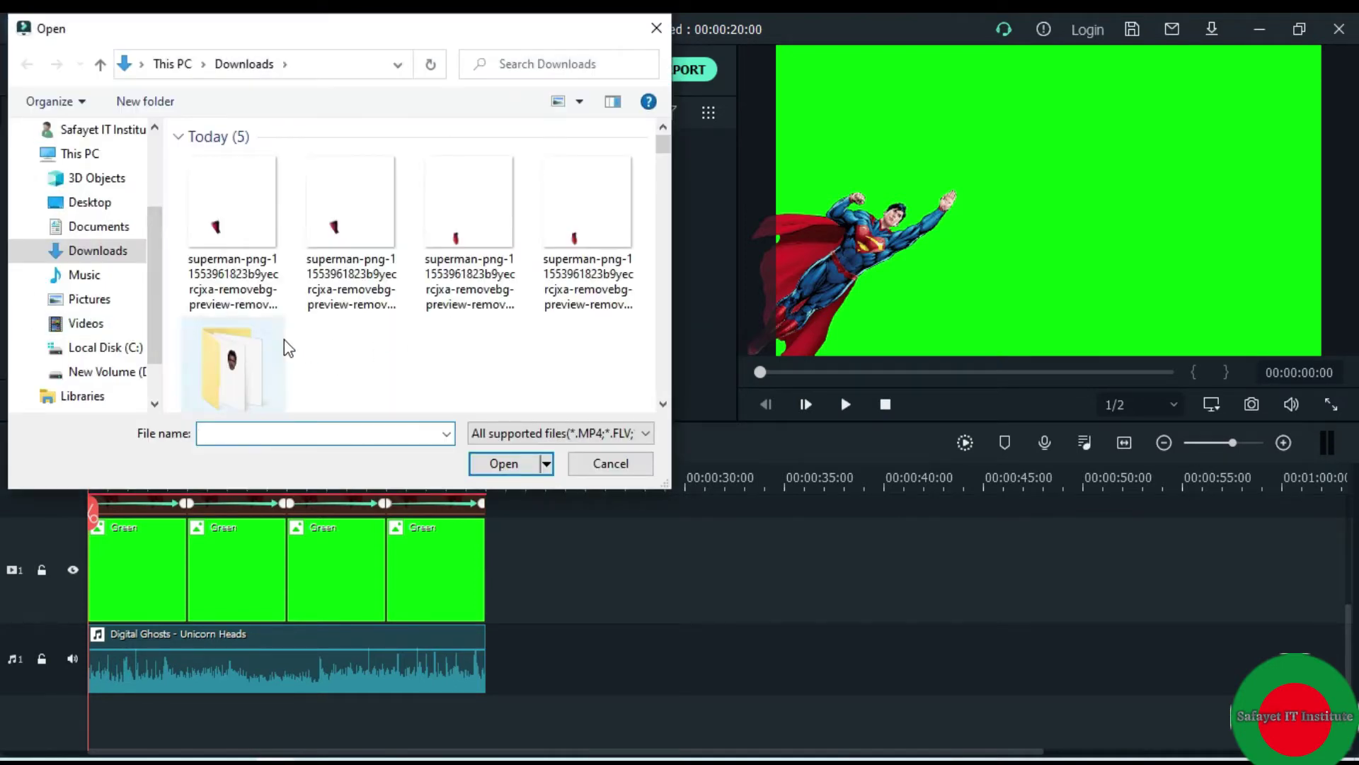
{"action": "left_click", "coordinate": [75, 202]}
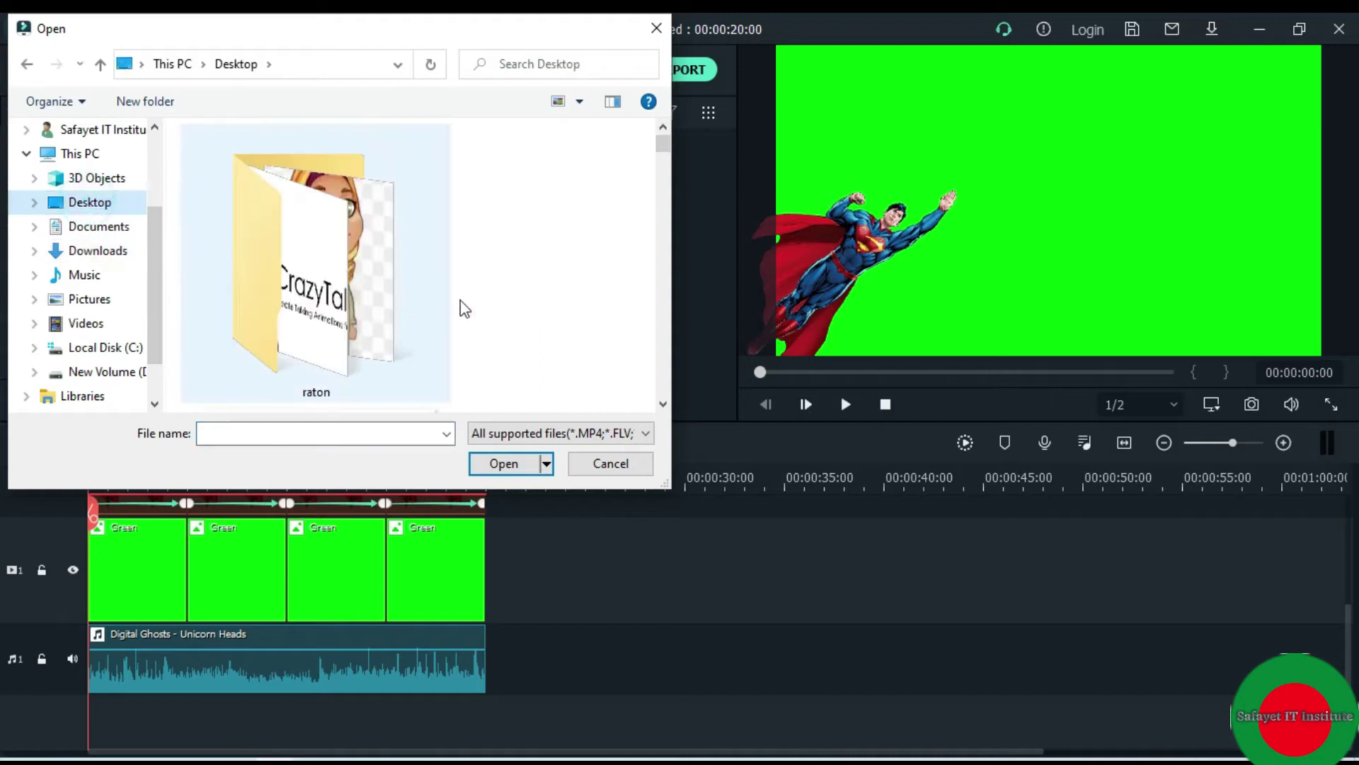
{"action": "scroll", "coordinate": [474, 298], "scroll_direction": "down", "scroll_amount": 8}
{"action": "scroll", "coordinate": [479, 302], "scroll_direction": "down", "scroll_amount": 4}
{"action": "left_click", "coordinate": [350, 262]}
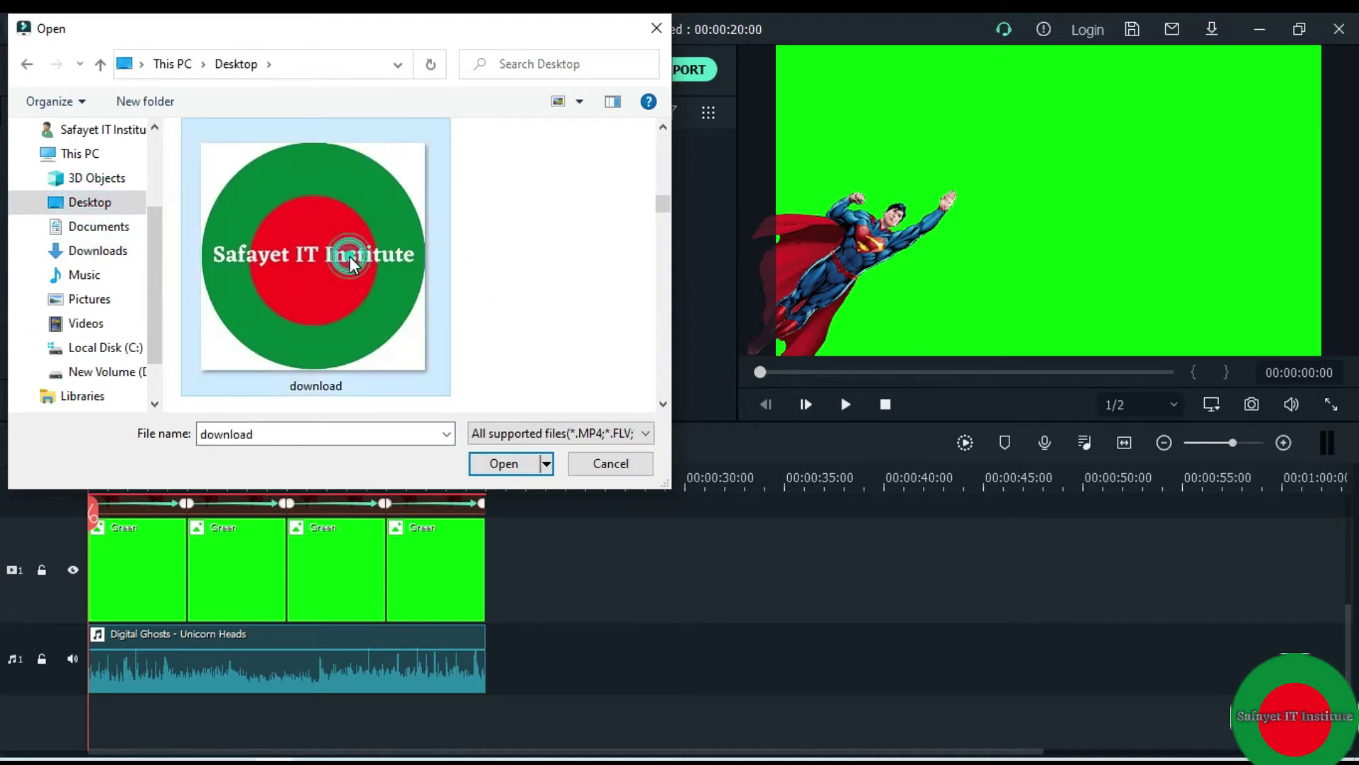
{"action": "left_click_drag", "start_coordinate": [351, 262], "coordinate": [394, 343]}
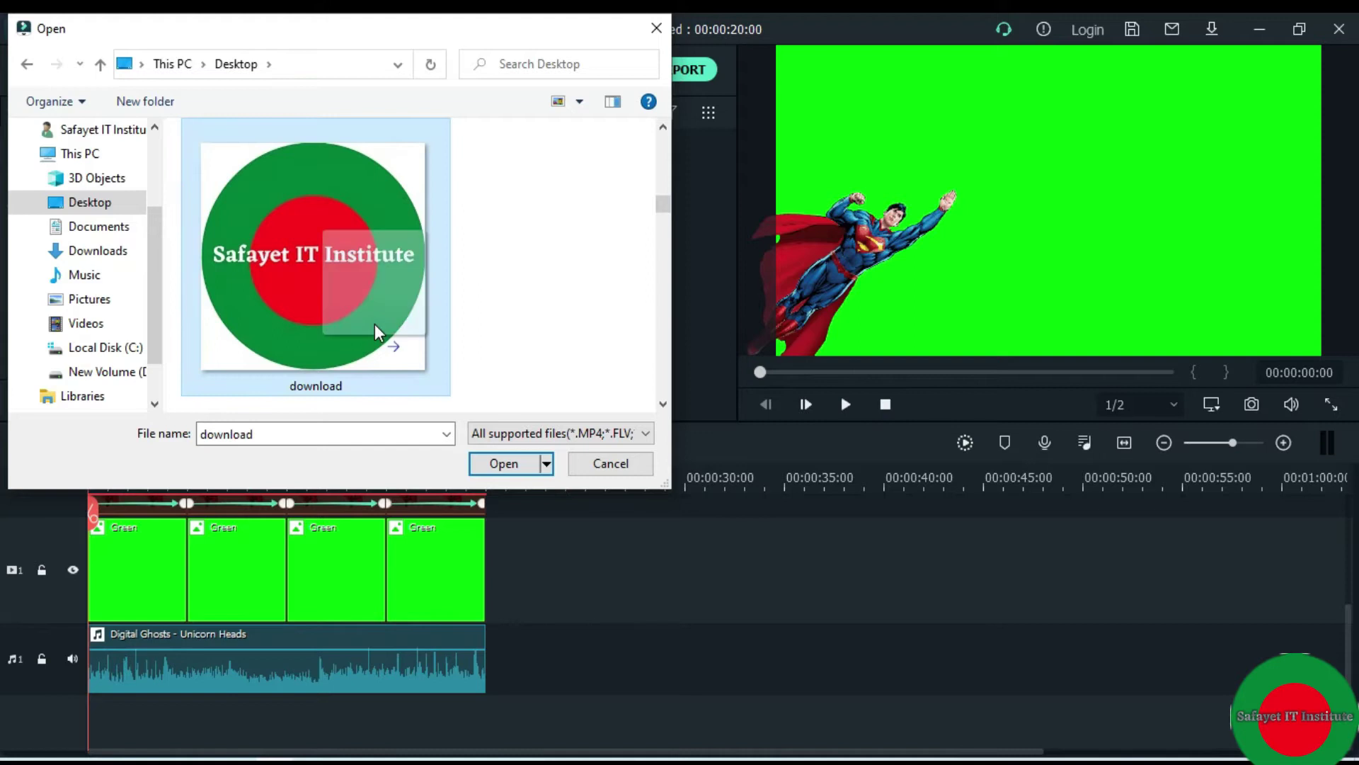
{"action": "left_click", "coordinate": [526, 469]}
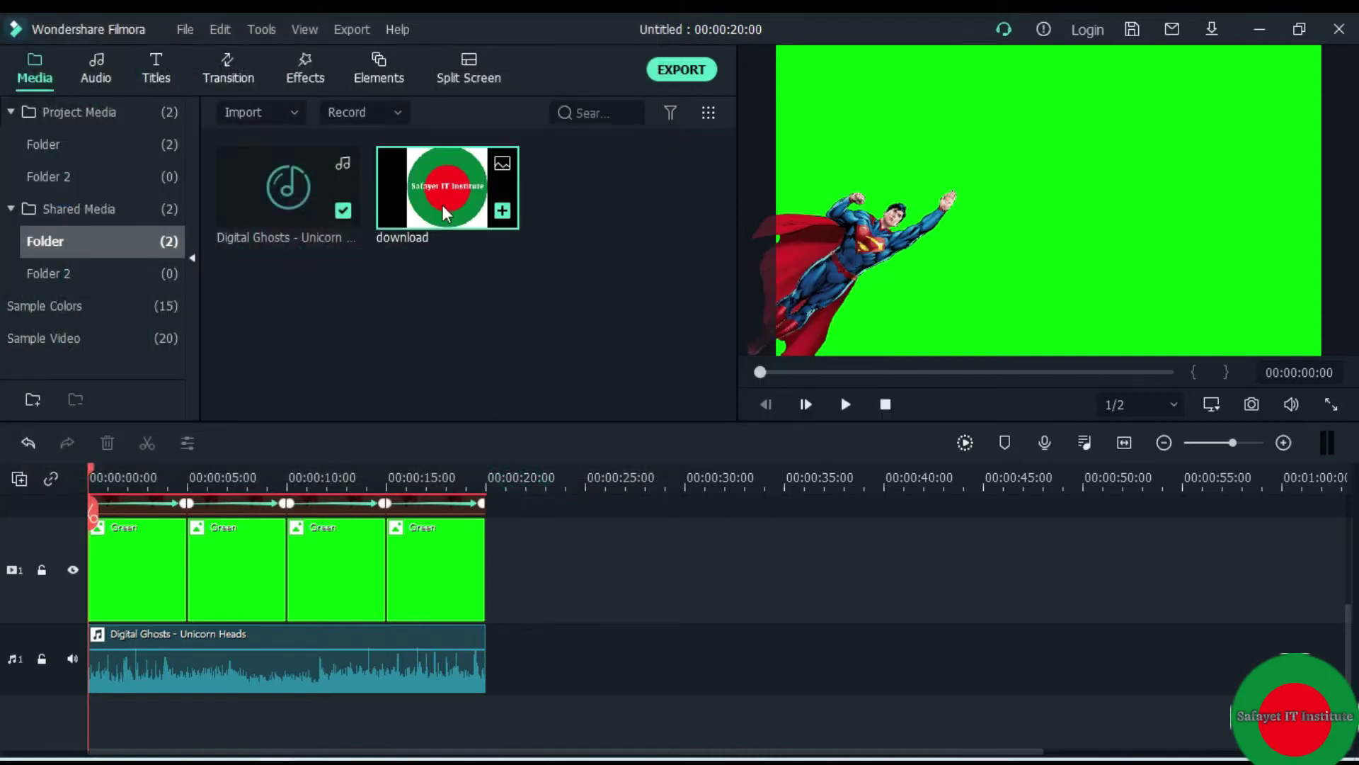
Step: Place the logo image on a track above the Superman clips at the timeline start, and shrink it into the frame's lower-right corner
{"action": "left_click_drag", "start_coordinate": [444, 212], "coordinate": [73, 564]}
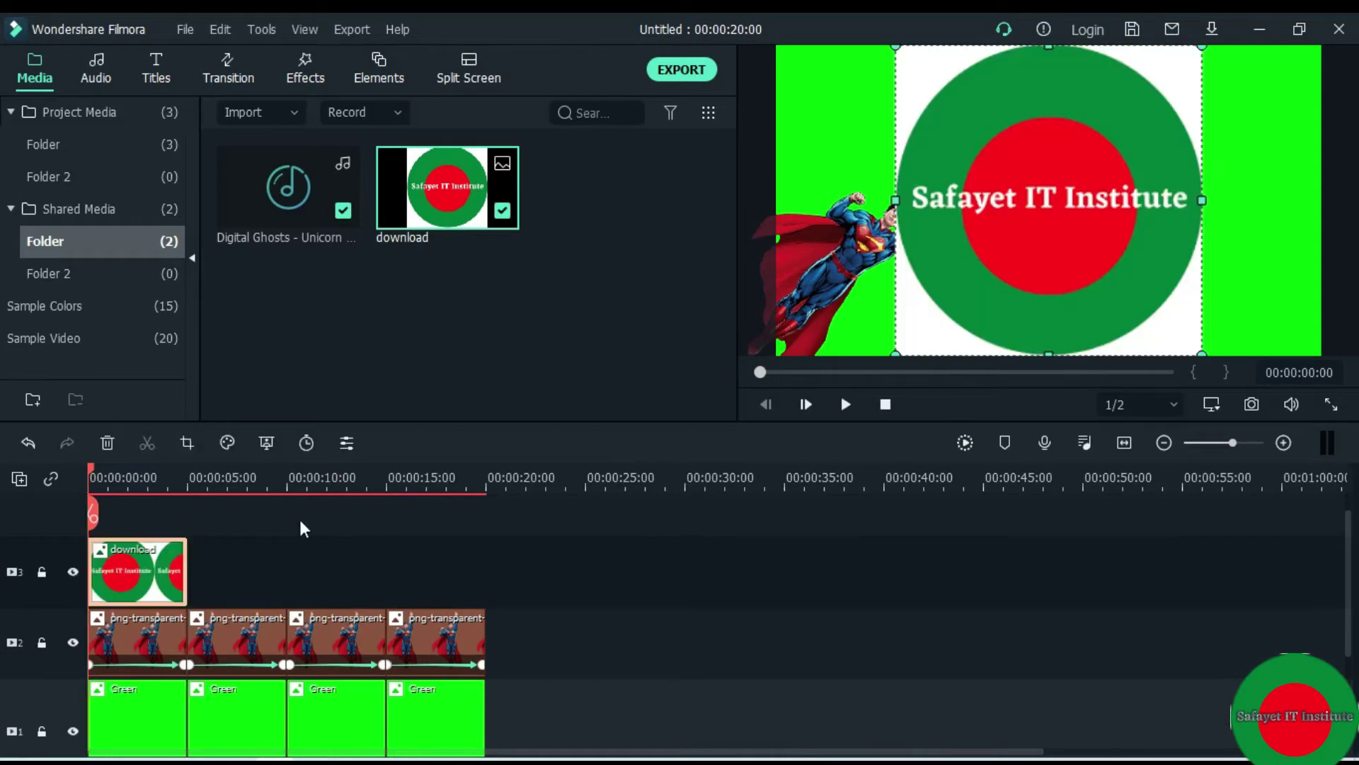
{"action": "left_click_drag", "start_coordinate": [898, 352], "coordinate": [1047, 202]}
{"action": "left_click_drag", "start_coordinate": [1050, 127], "coordinate": [1100, 97]}
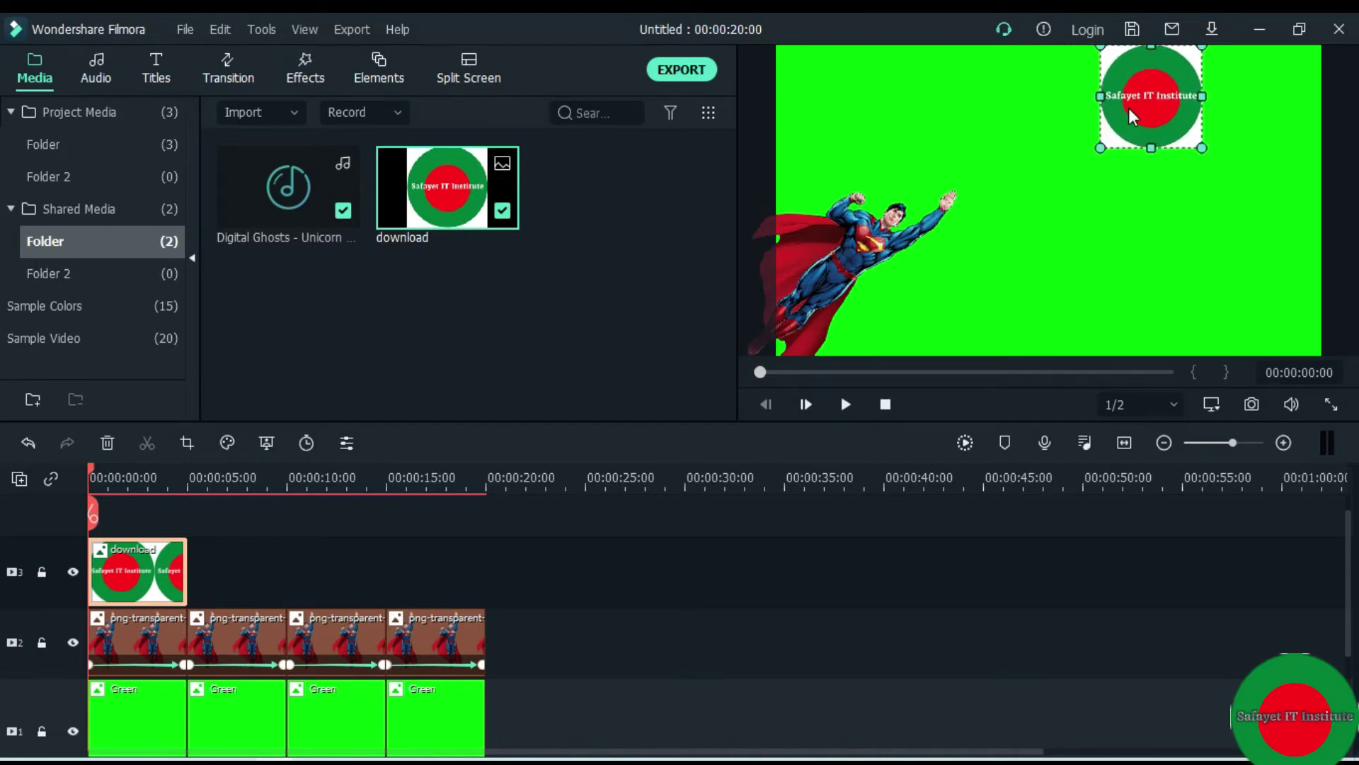
{"action": "left_click_drag", "start_coordinate": [1140, 87], "coordinate": [1152, 291]}
{"action": "left_click_drag", "start_coordinate": [1113, 250], "coordinate": [1285, 333]}
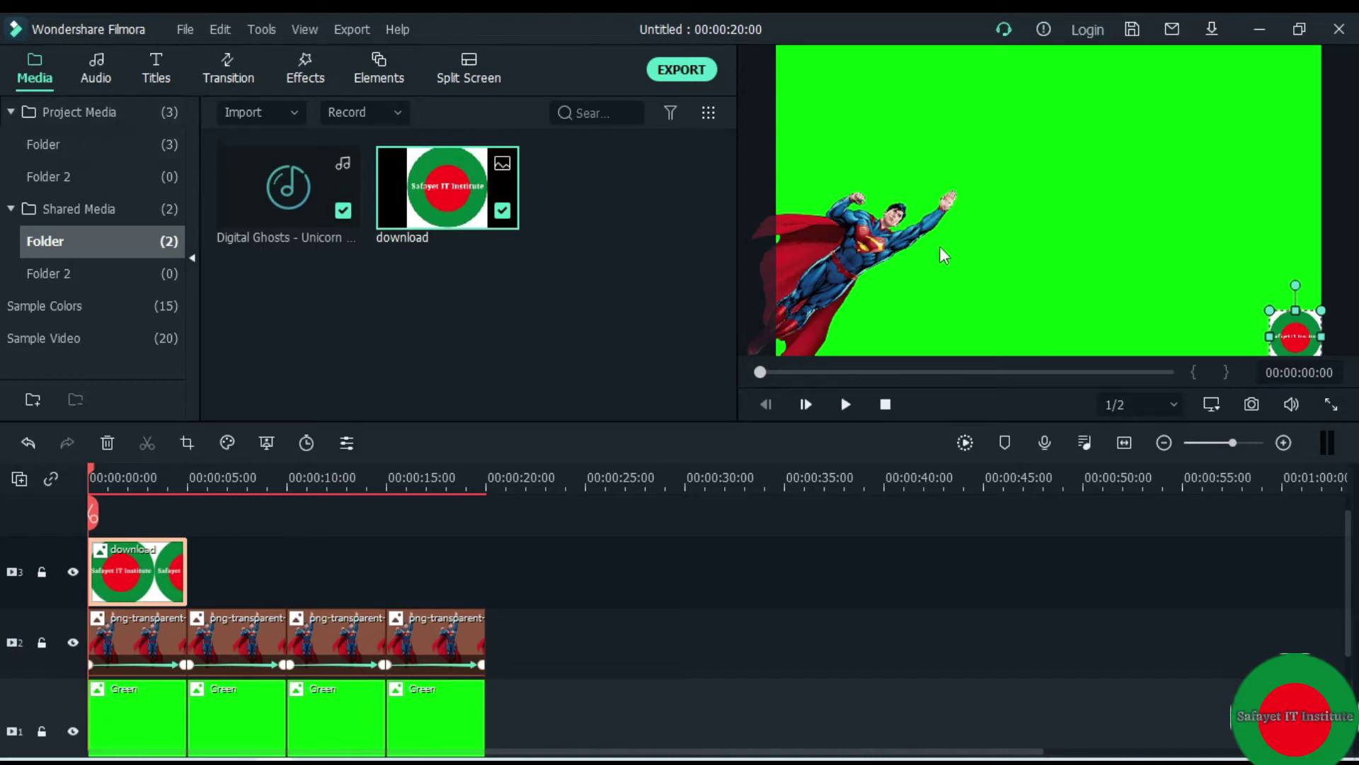
Step: Enable Chroma Key on the logo clip and sample its white background as the color to remove
{"action": "double_click", "coordinate": [148, 588]}
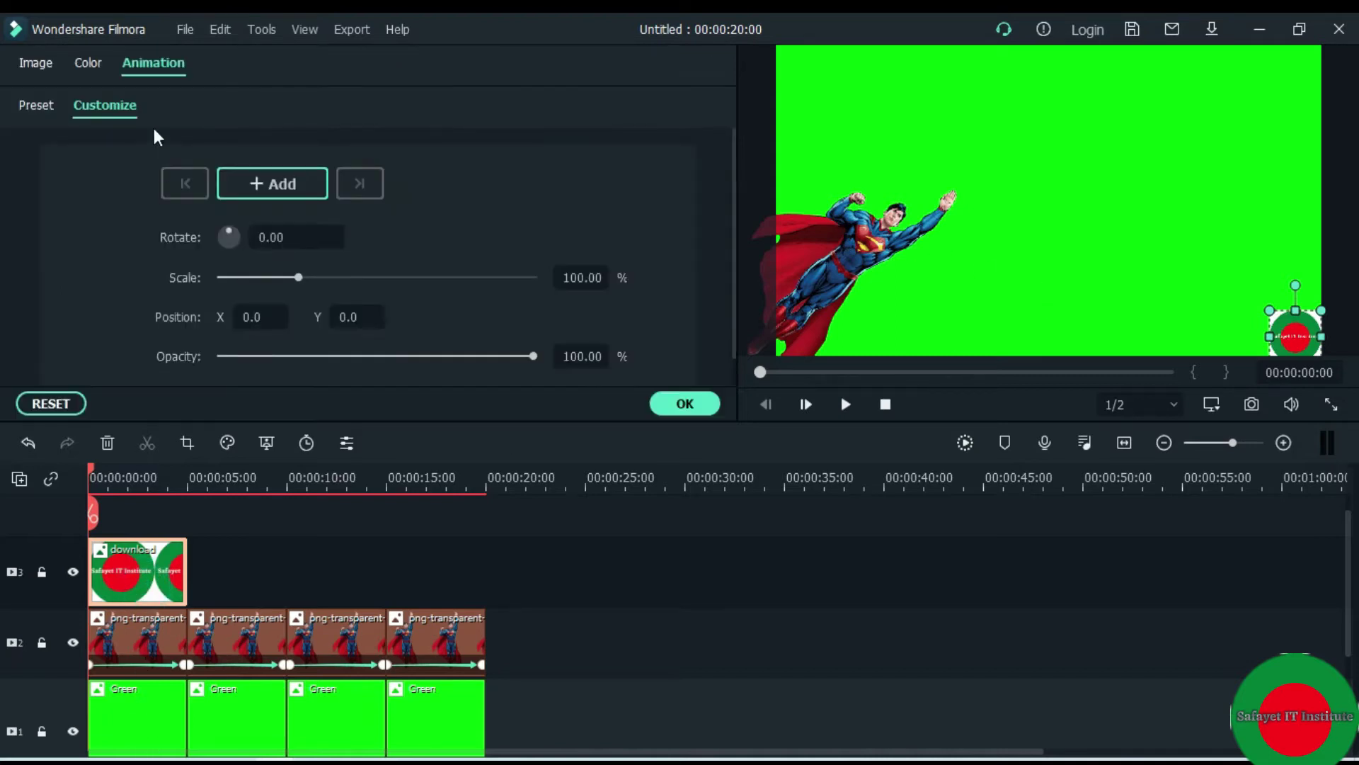
{"action": "left_click", "coordinate": [41, 64]}
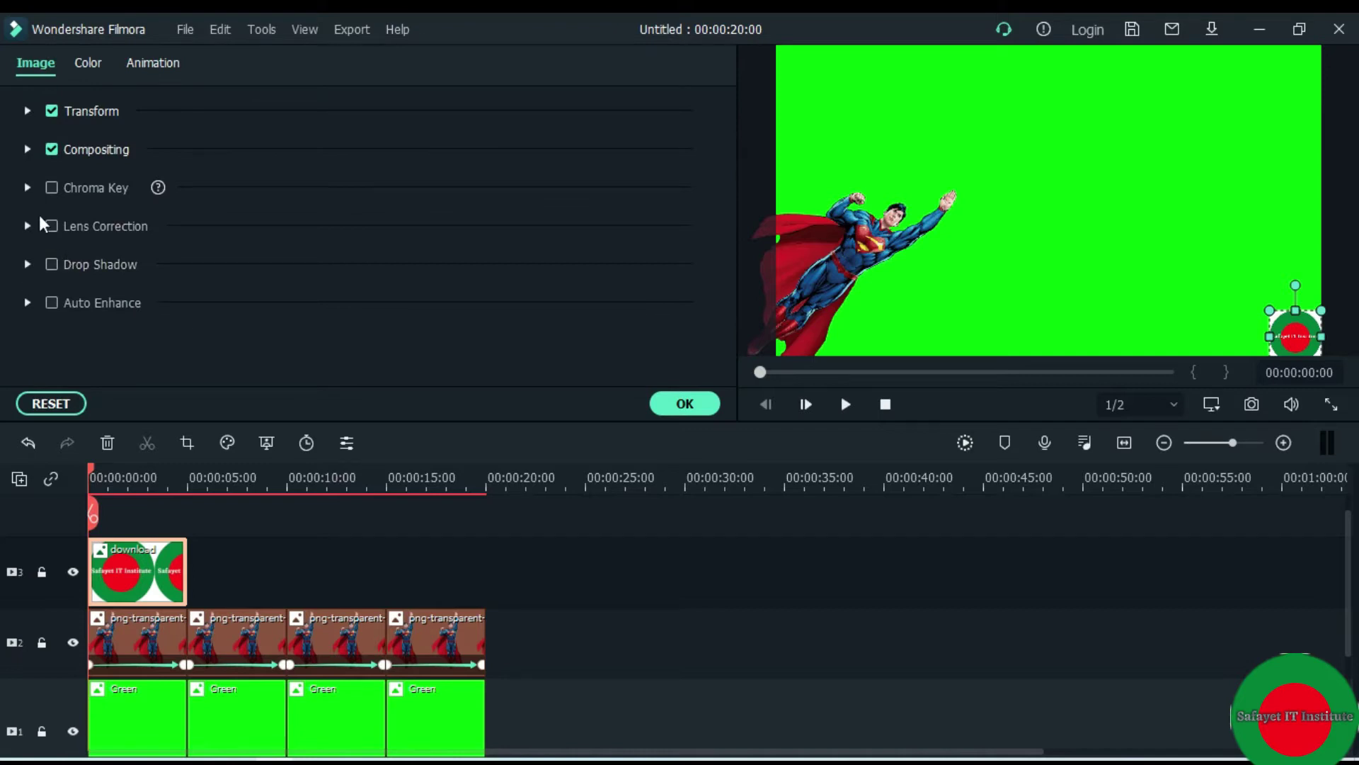
{"action": "left_click", "coordinate": [29, 189]}
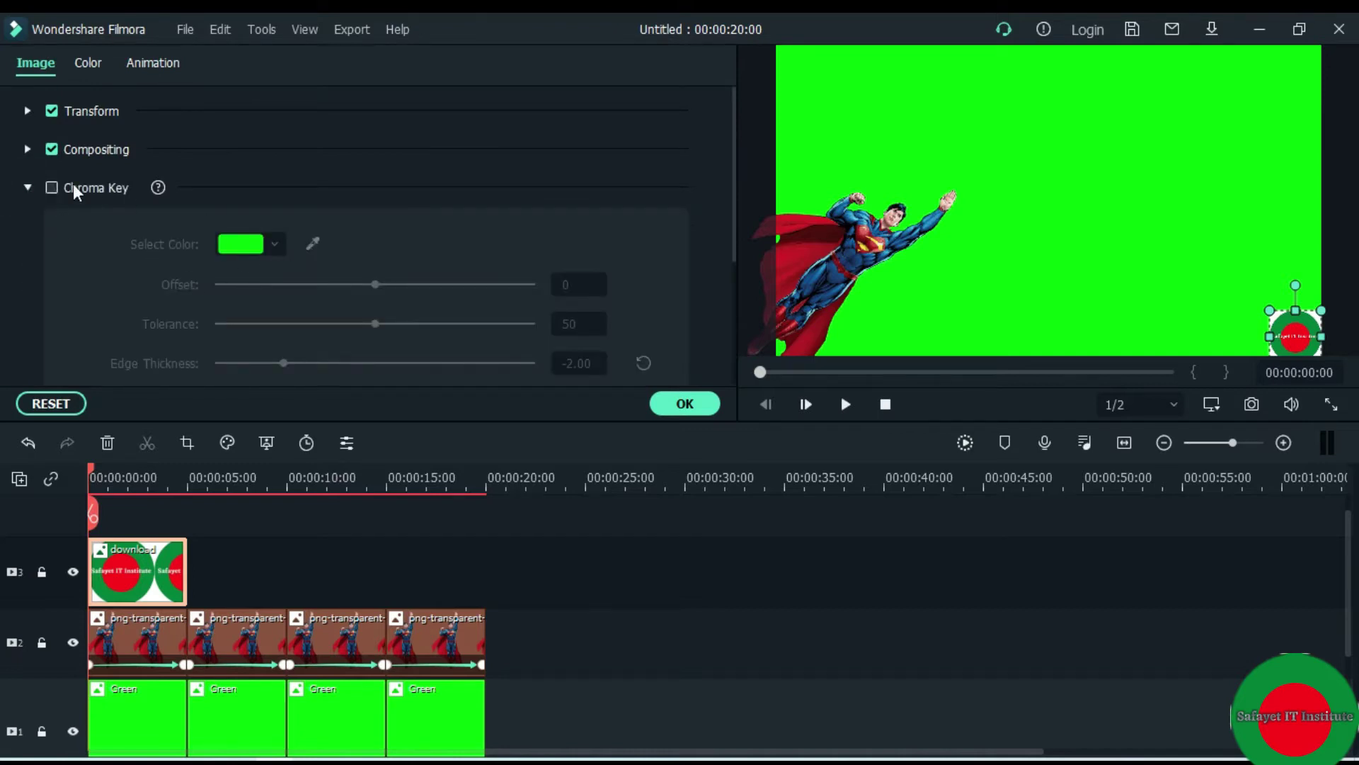
{"action": "left_click", "coordinate": [54, 189]}
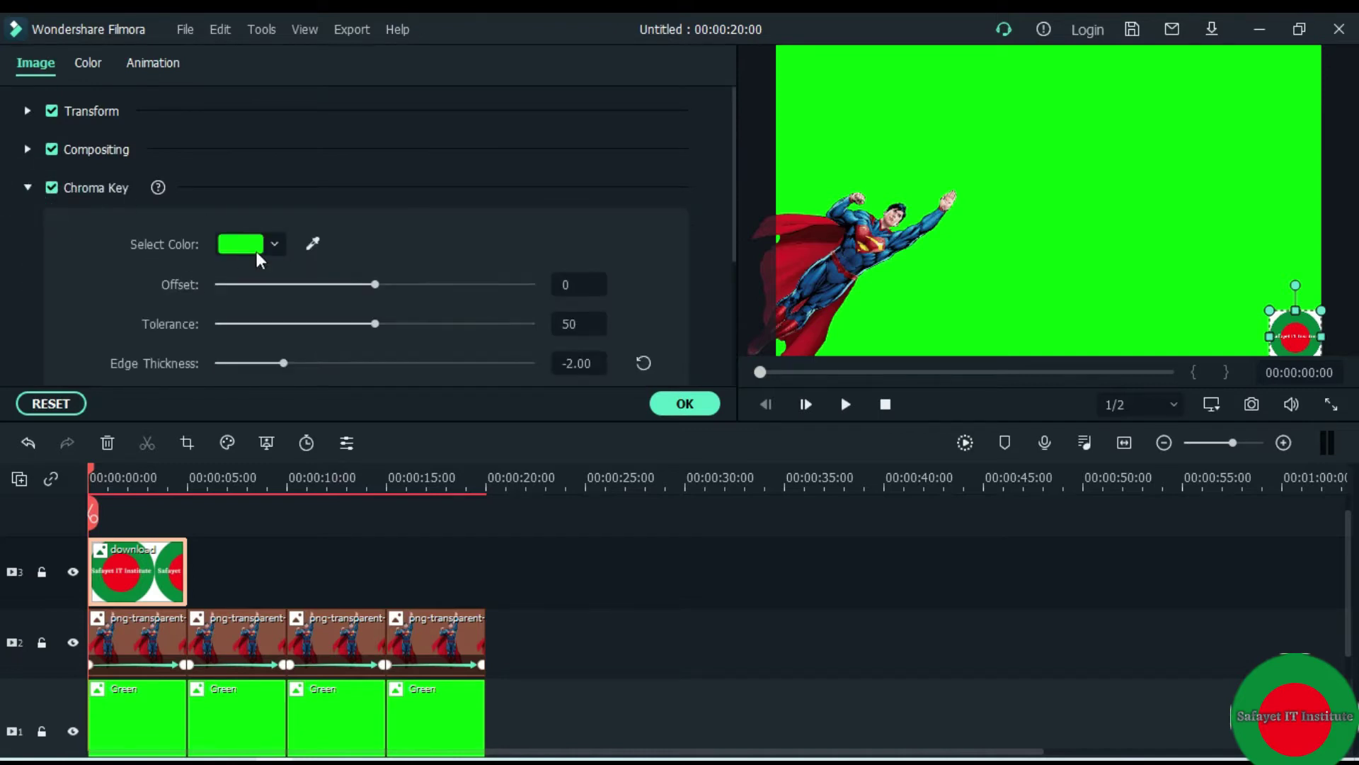
{"action": "left_click", "coordinate": [313, 244]}
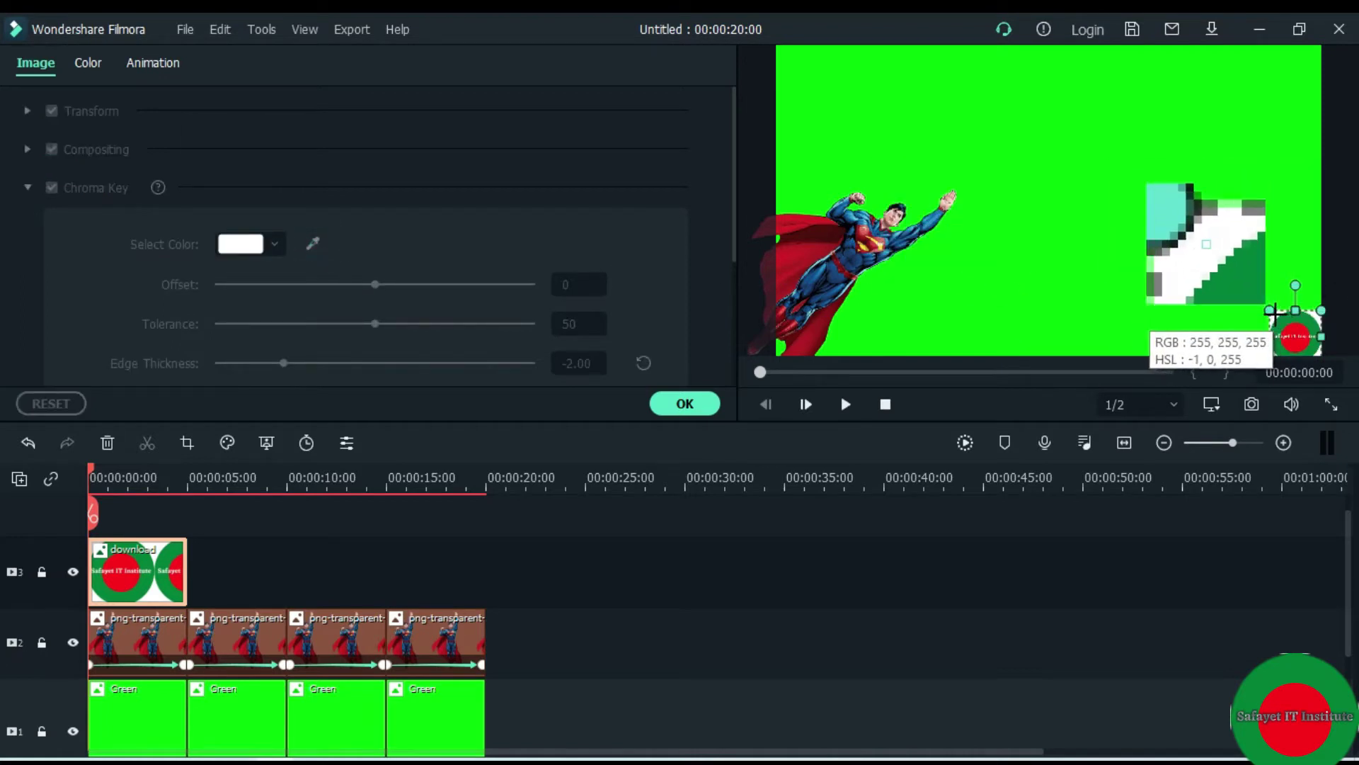
{"action": "left_click", "coordinate": [1272, 312]}
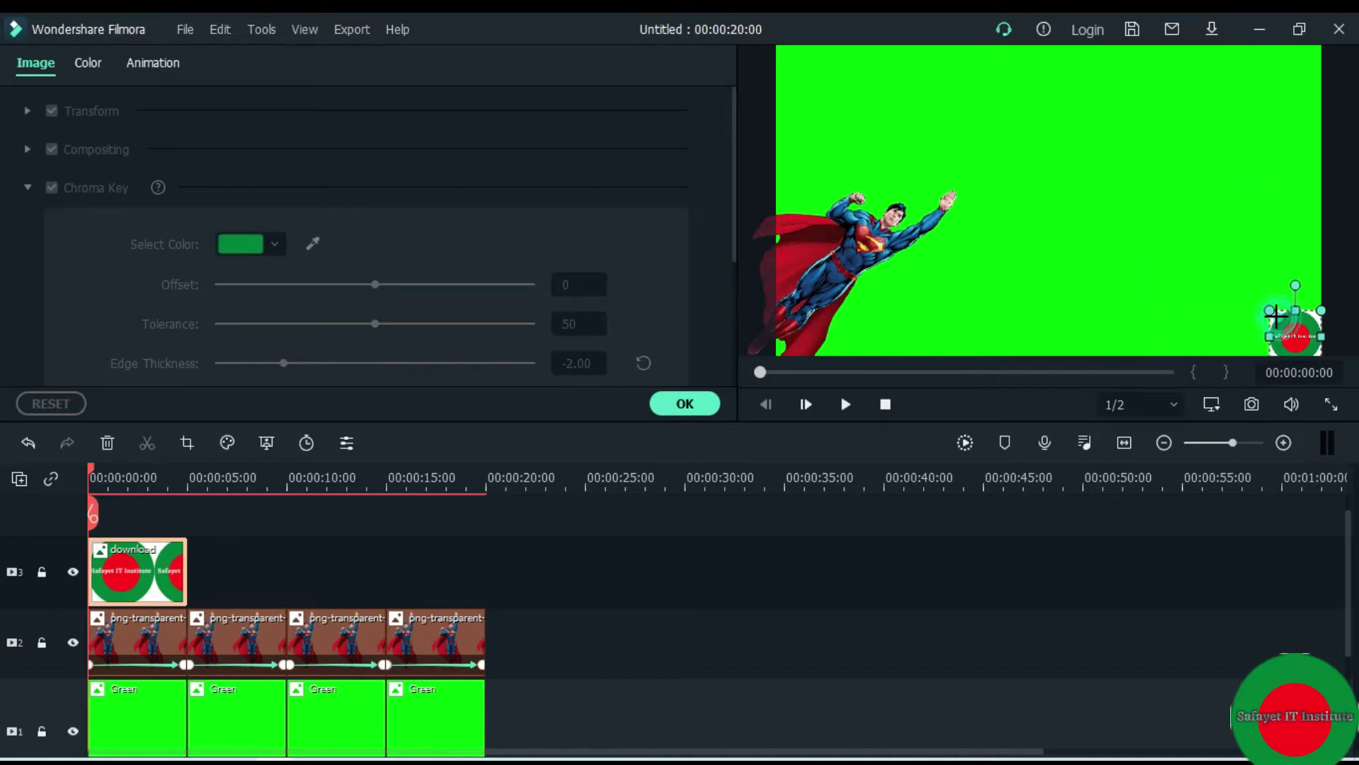
{"action": "left_click", "coordinate": [1272, 312]}
{"action": "left_click", "coordinate": [1087, 632]}
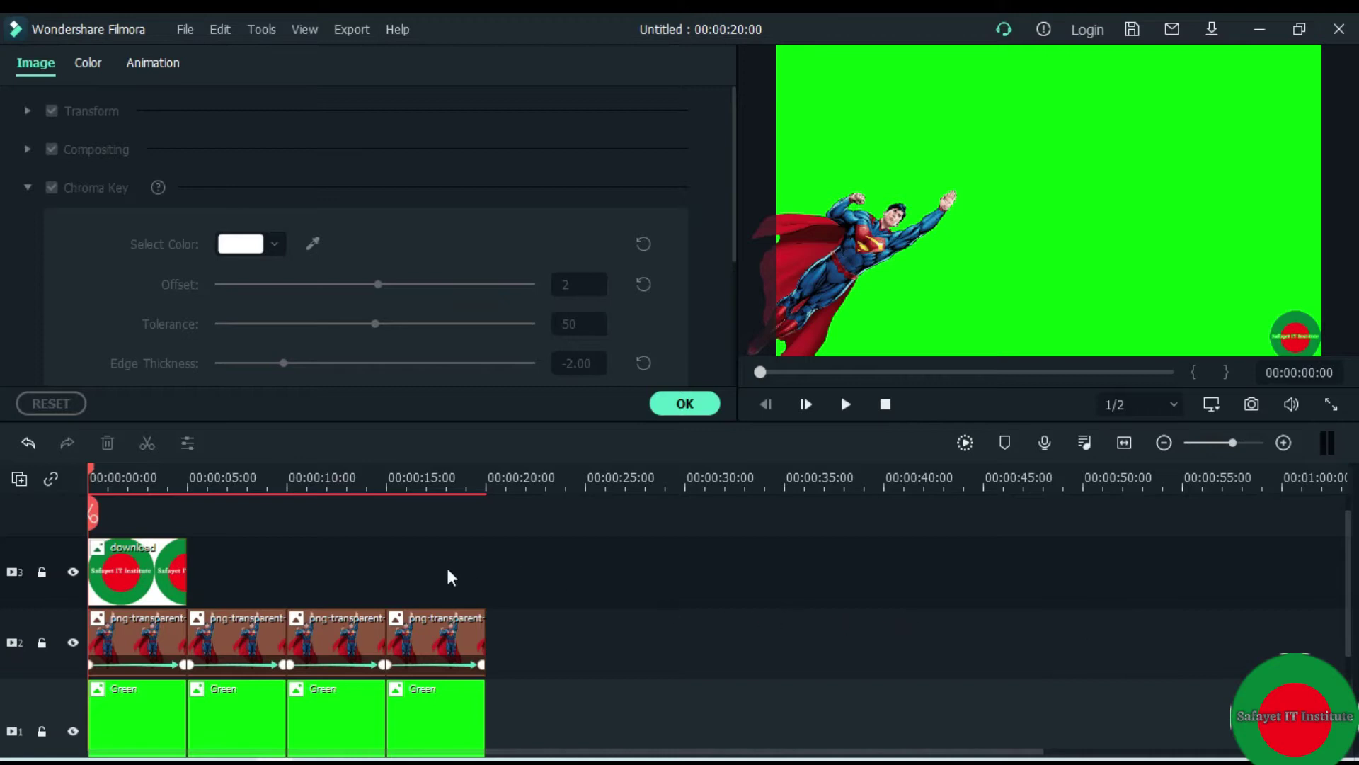
Step: Extend the logo clip to 00:00:20:00 to match the clips beneath it, and confirm its image settings
{"action": "left_click", "coordinate": [155, 572]}
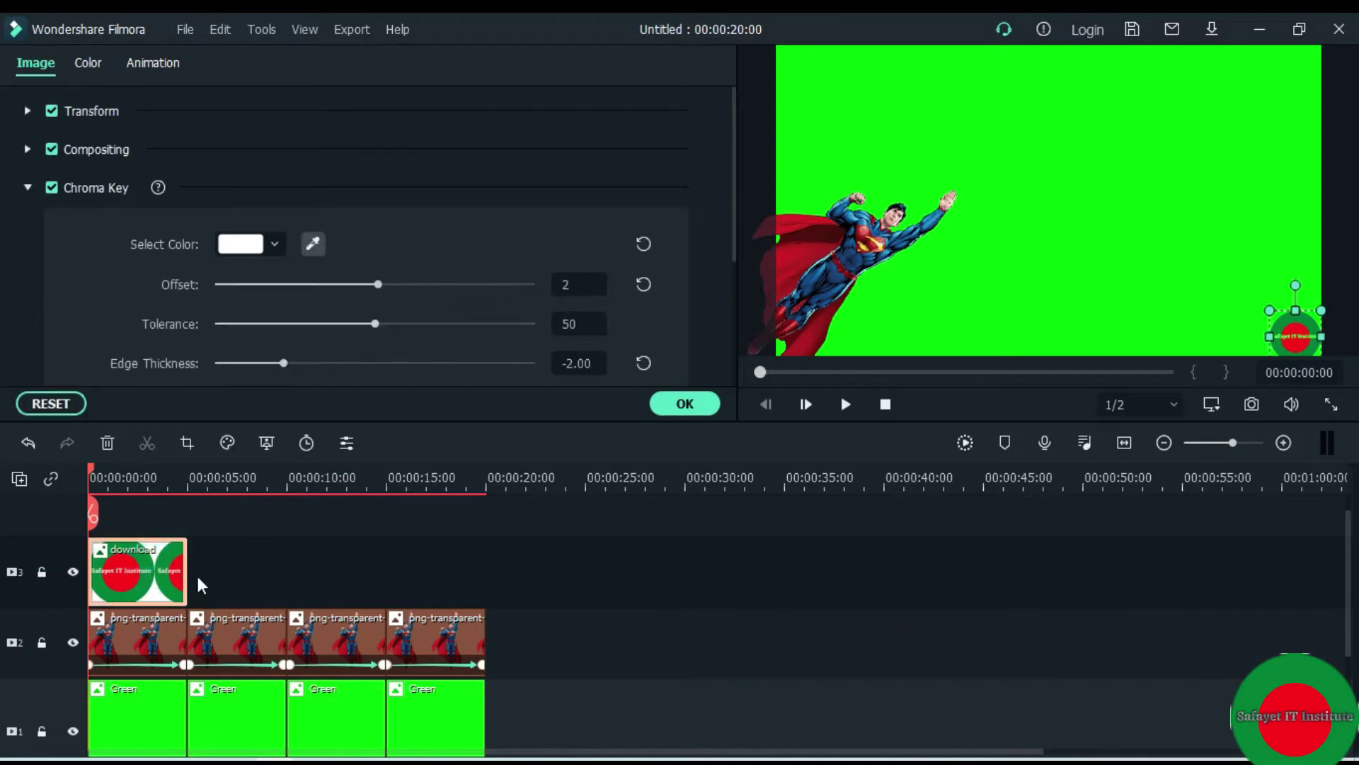
{"action": "left_click_drag", "start_coordinate": [186, 570], "coordinate": [489, 621]}
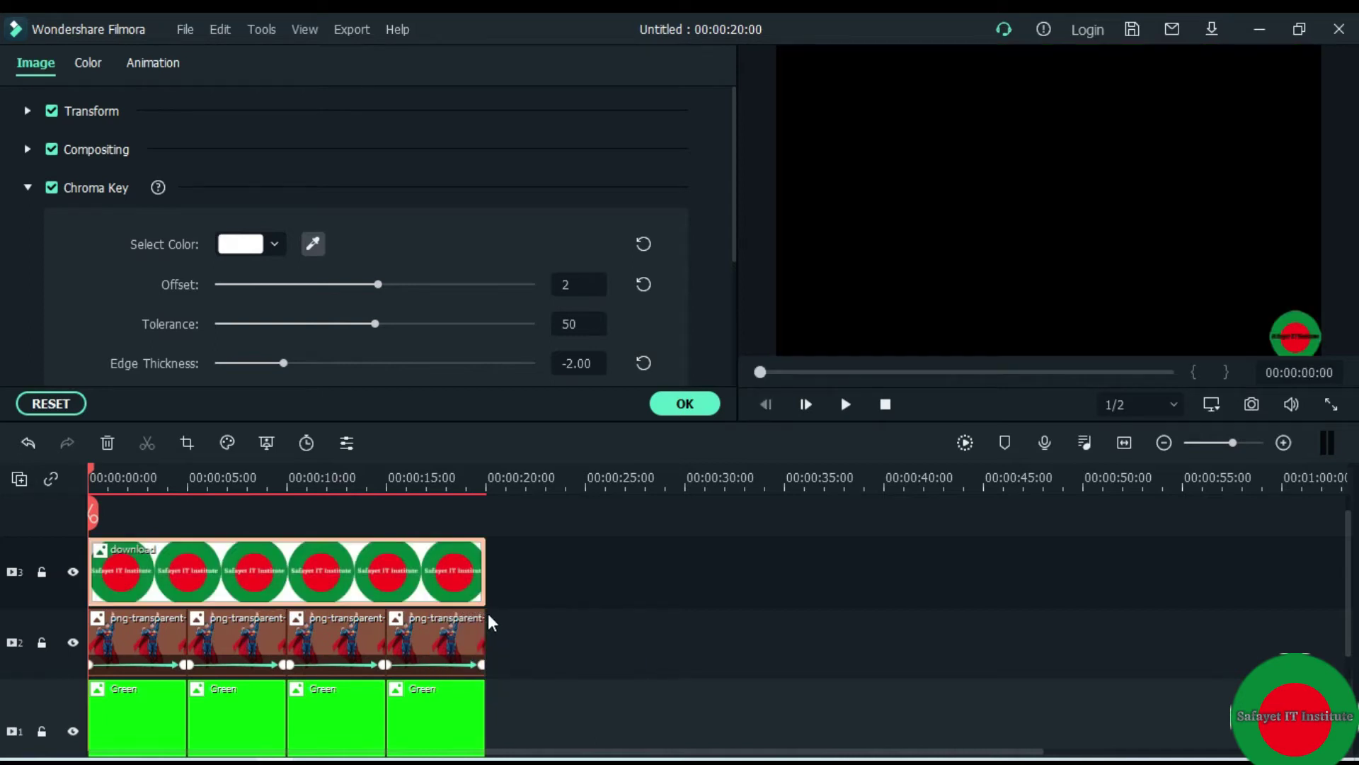
{"action": "left_click", "coordinate": [710, 404]}
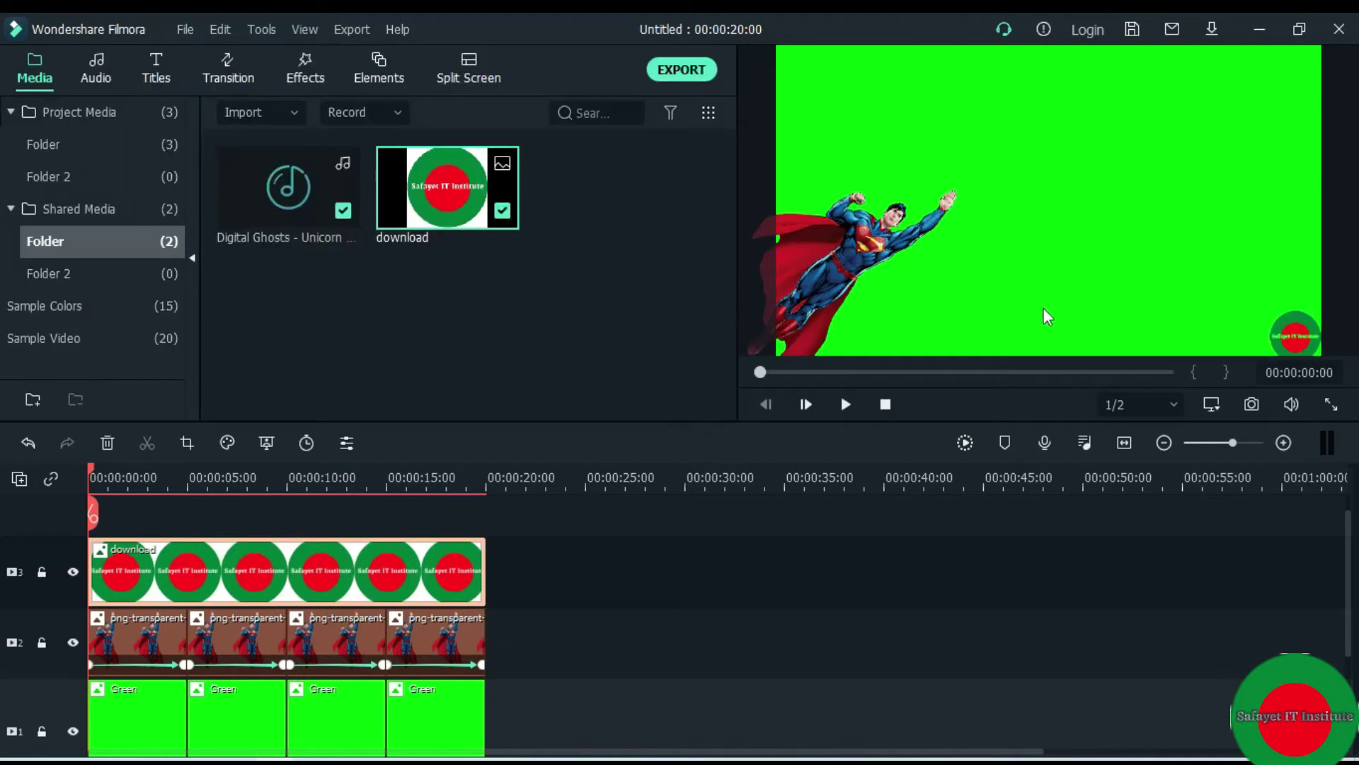
Step: Play the timeline from the start to check the animations with the logo watermark, and pause playback
{"action": "left_click", "coordinate": [844, 405]}
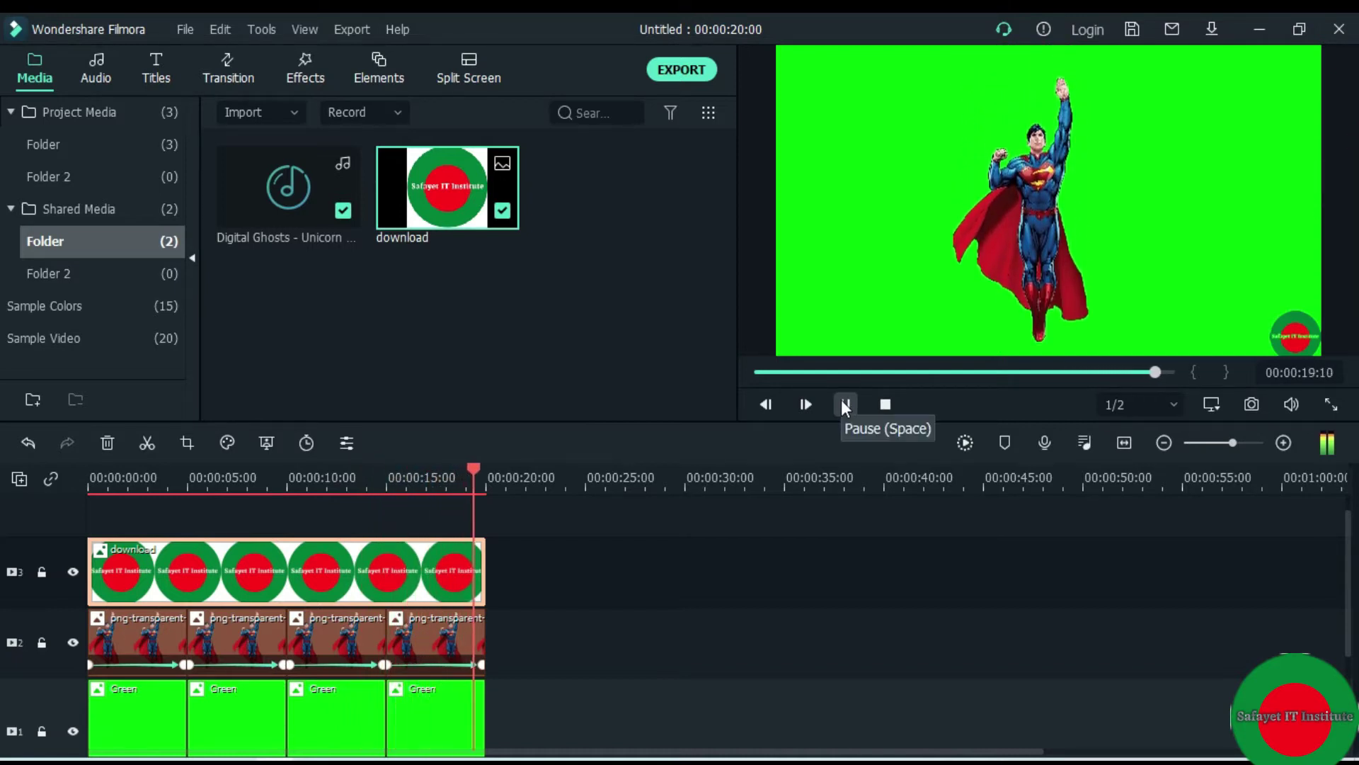
{"action": "left_click", "coordinate": [842, 401]}
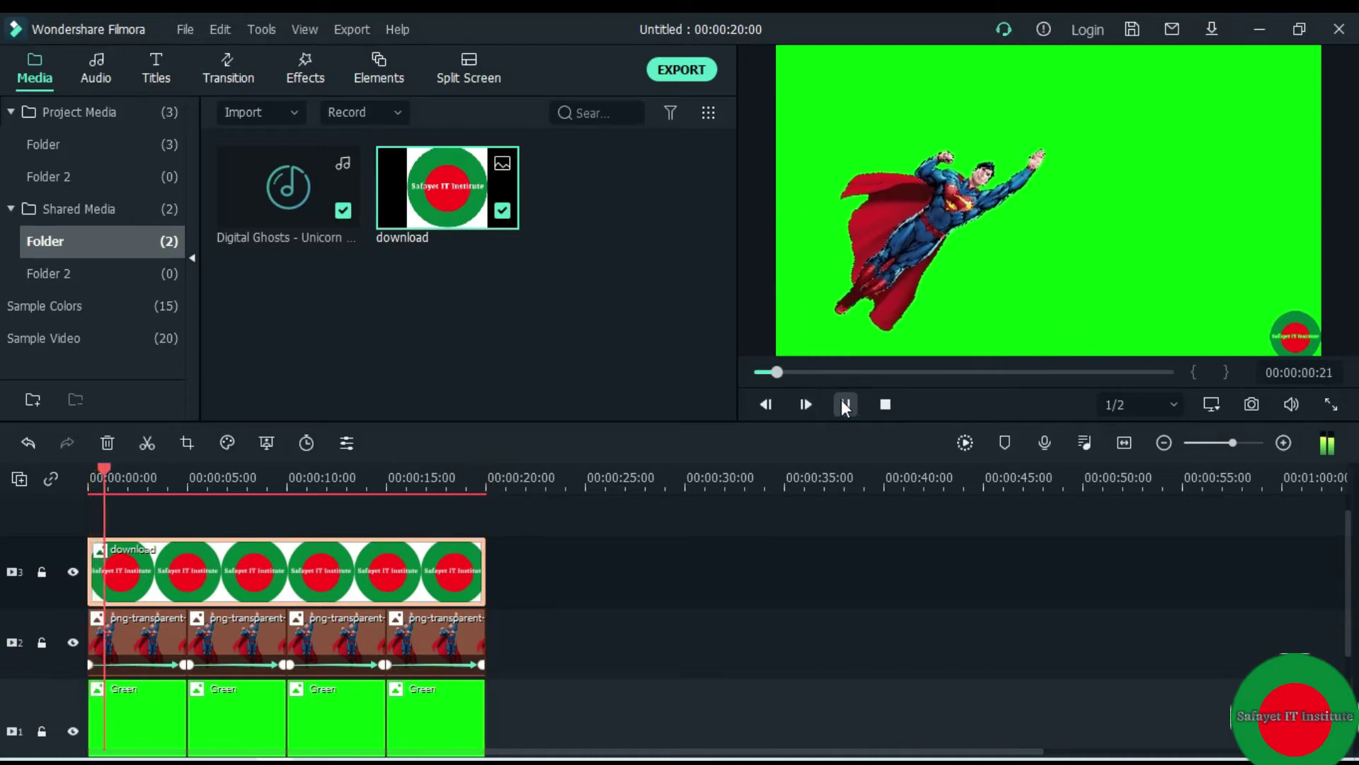
{"action": "left_click", "coordinate": [842, 402]}
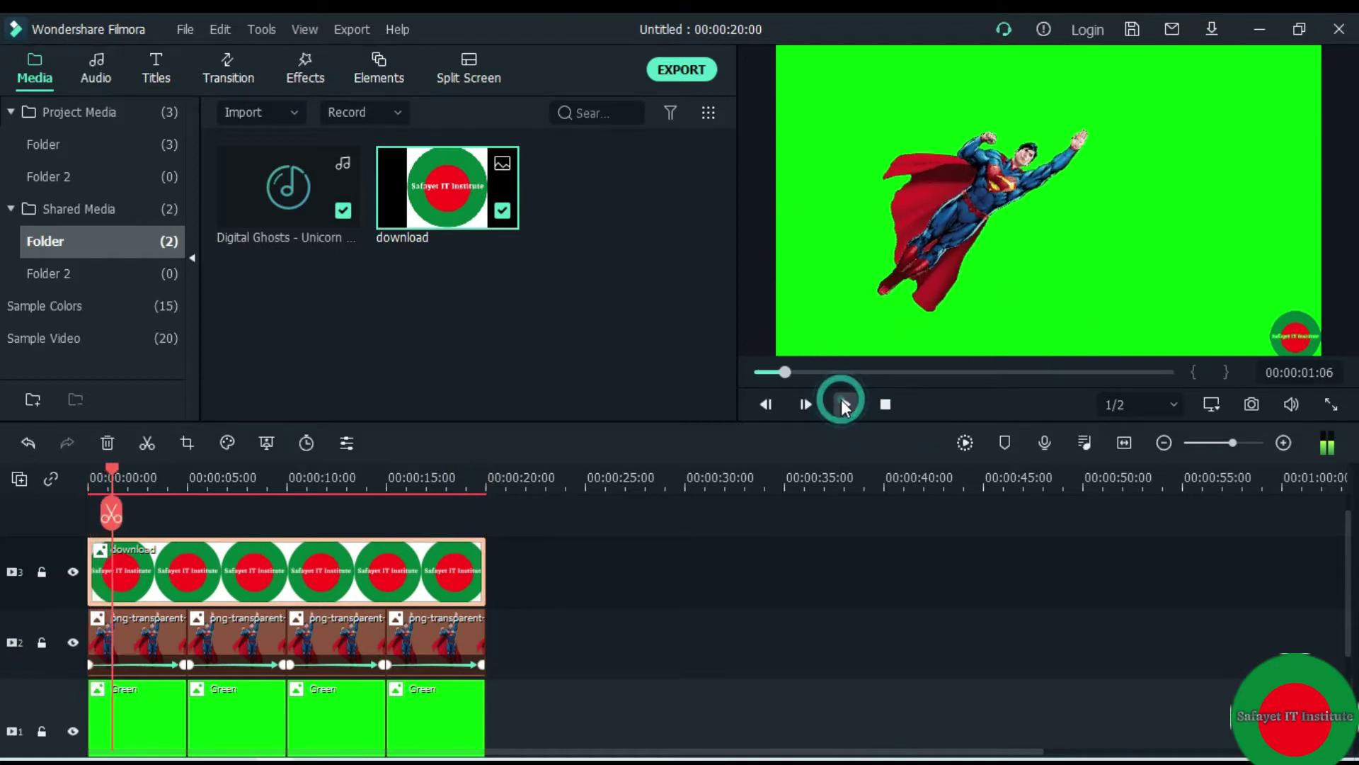
Step: Start a local MP4 export and name the video "superman greenscreen make filmora video"
{"action": "left_click", "coordinate": [683, 71]}
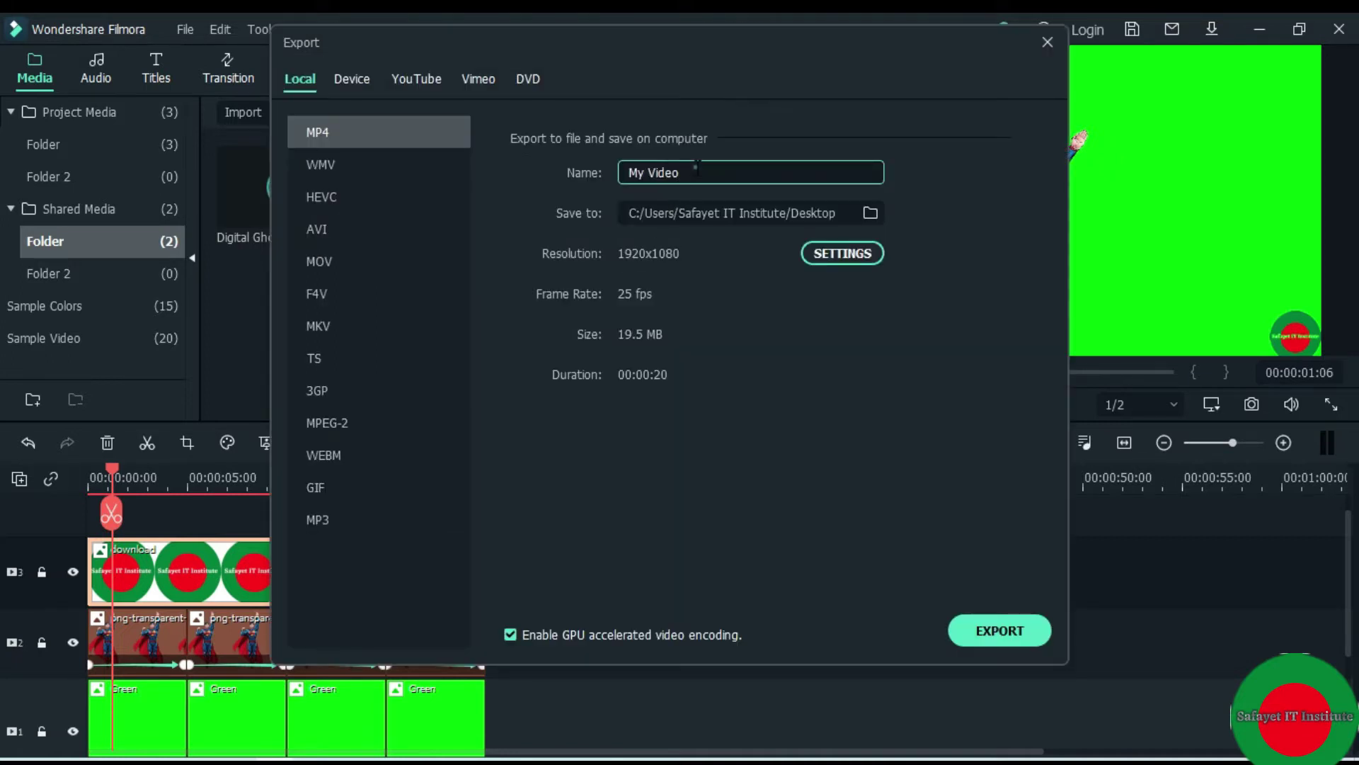
{"action": "left_click_drag", "start_coordinate": [696, 168], "coordinate": [567, 174]}
{"action": "type", "text": "superman greenscreen ma"}
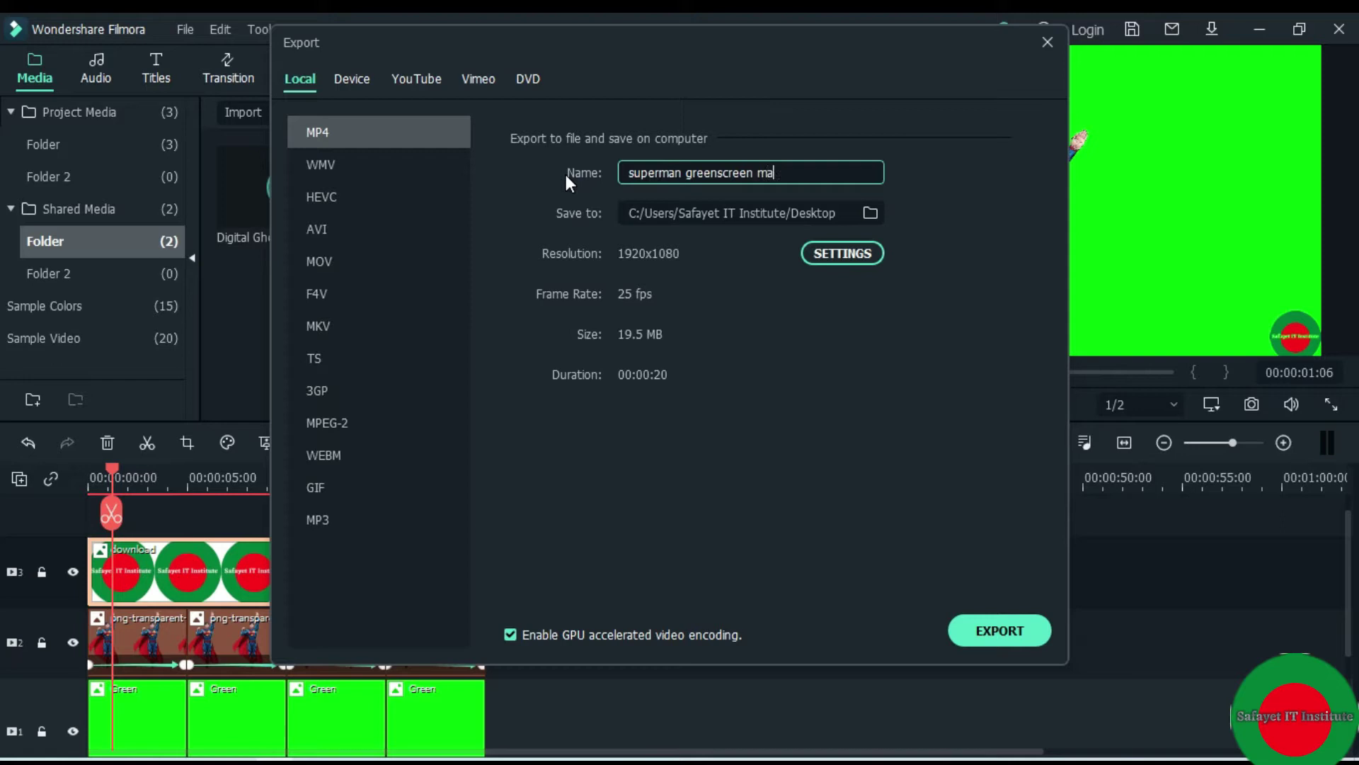
{"action": "type", "text": "ke"}
{"action": "type", "text": "eo"}
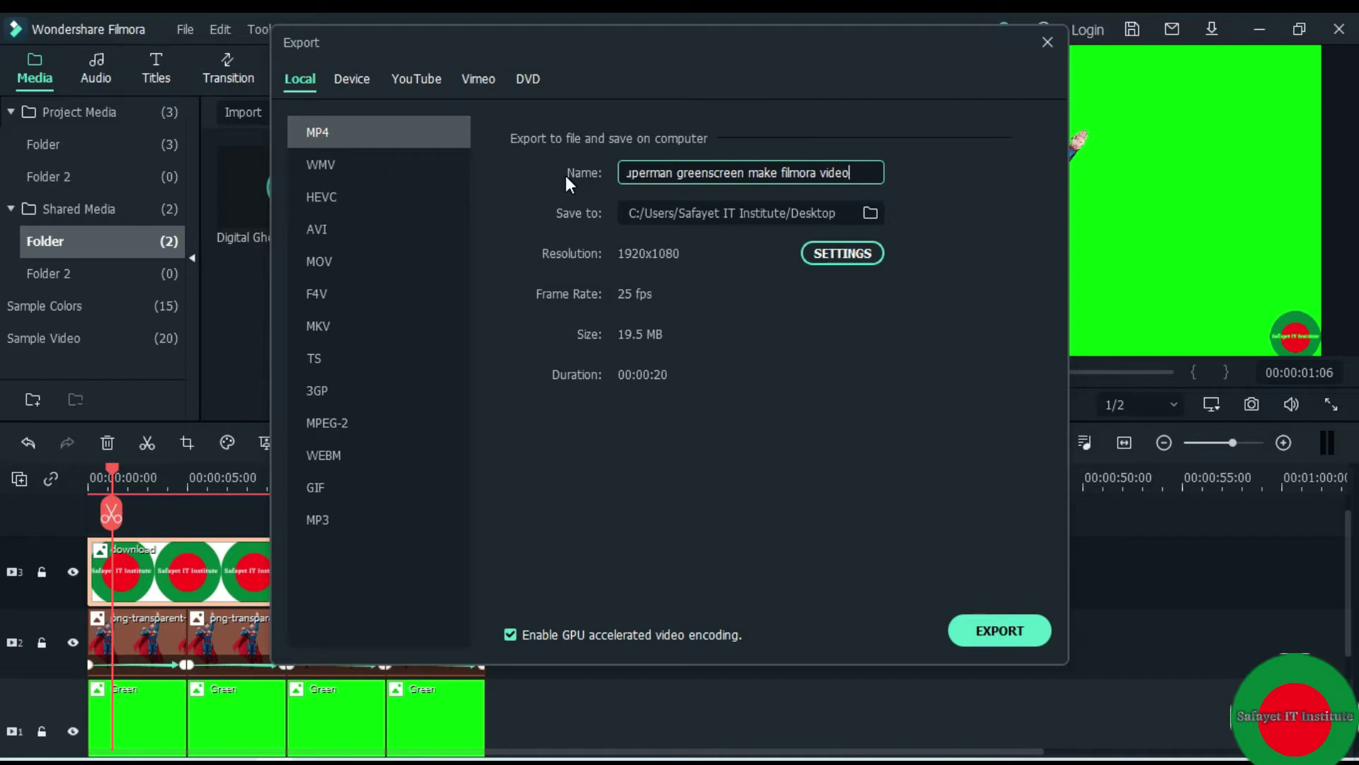
{"action": "type", "text": " ed"}
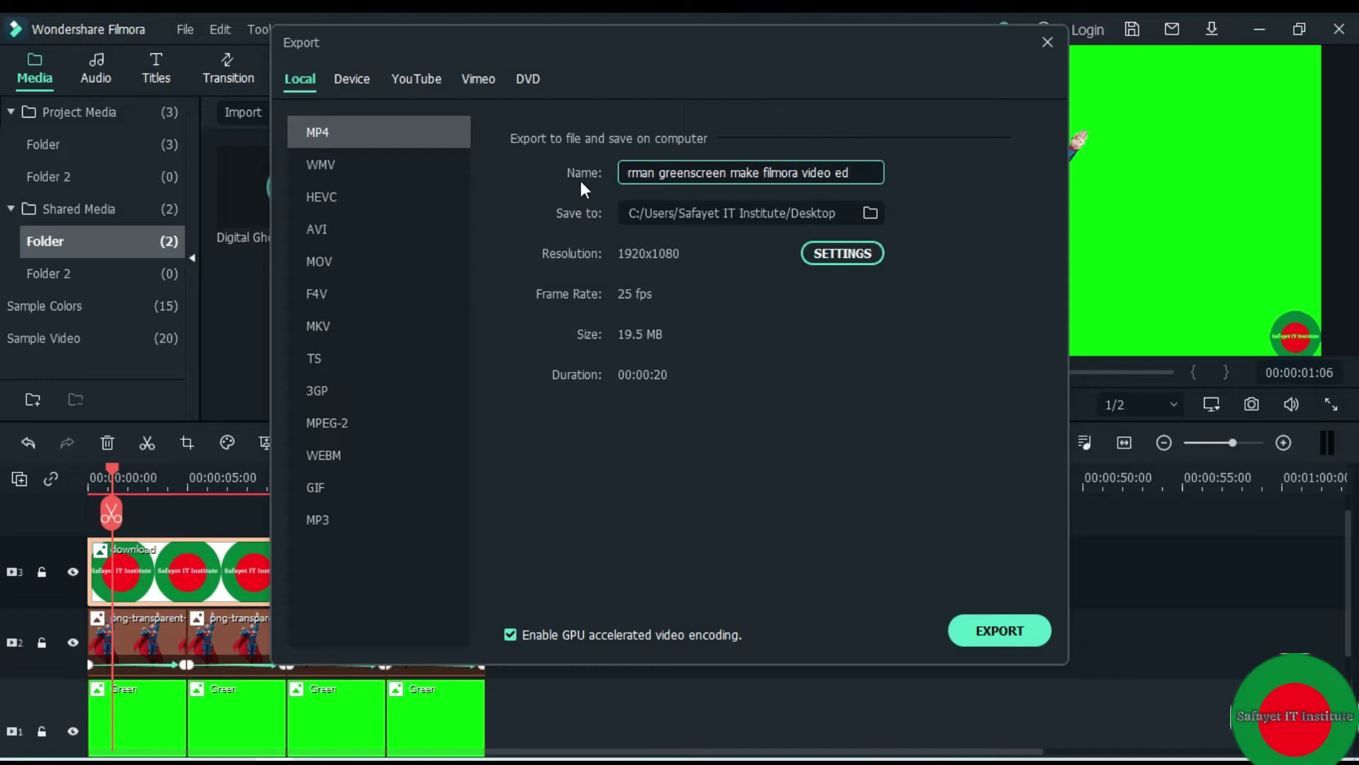
{"action": "key", "text": "BackSpace"}
{"action": "key", "text": "BackSpace"}
{"action": "key", "text": "BackSpace"}
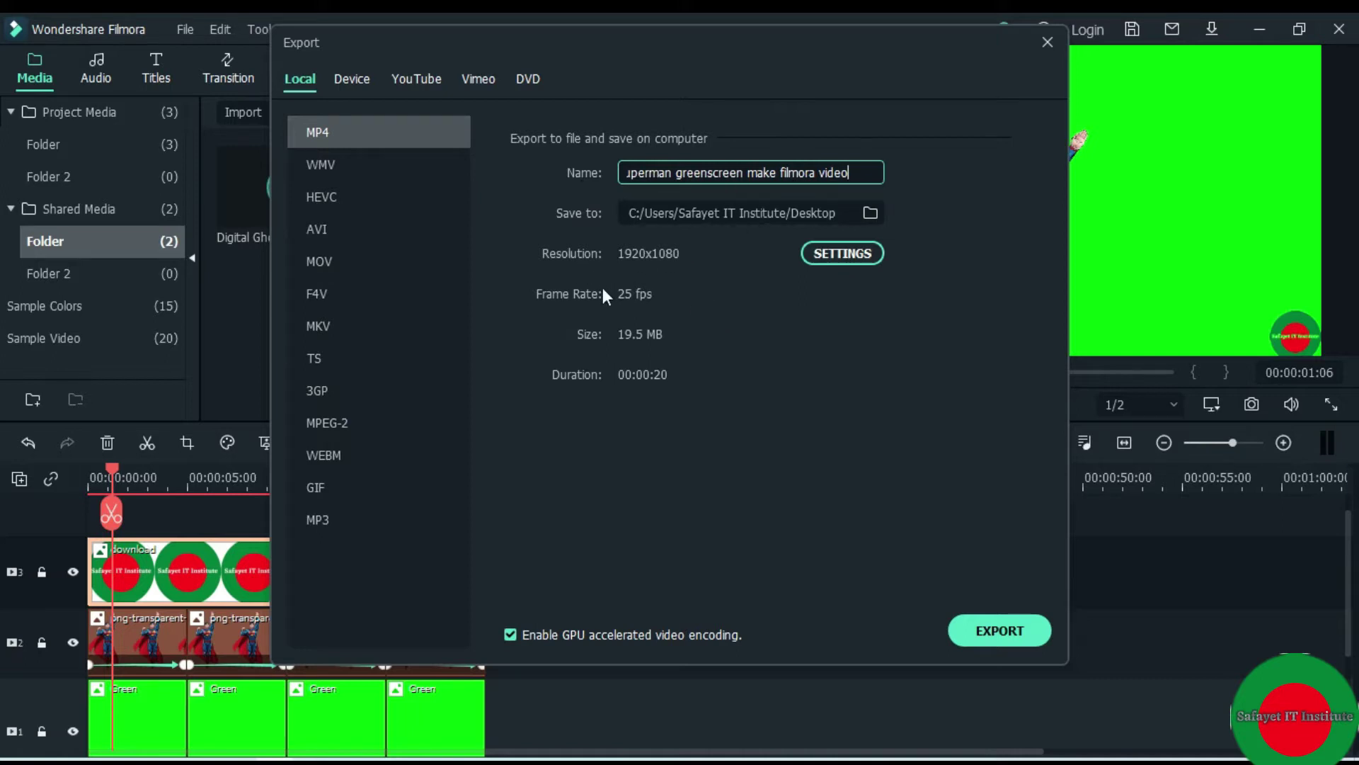
Step: Set the export quality to Best, export the video, and close the export window once rendering is complete
{"action": "left_click", "coordinate": [844, 255]}
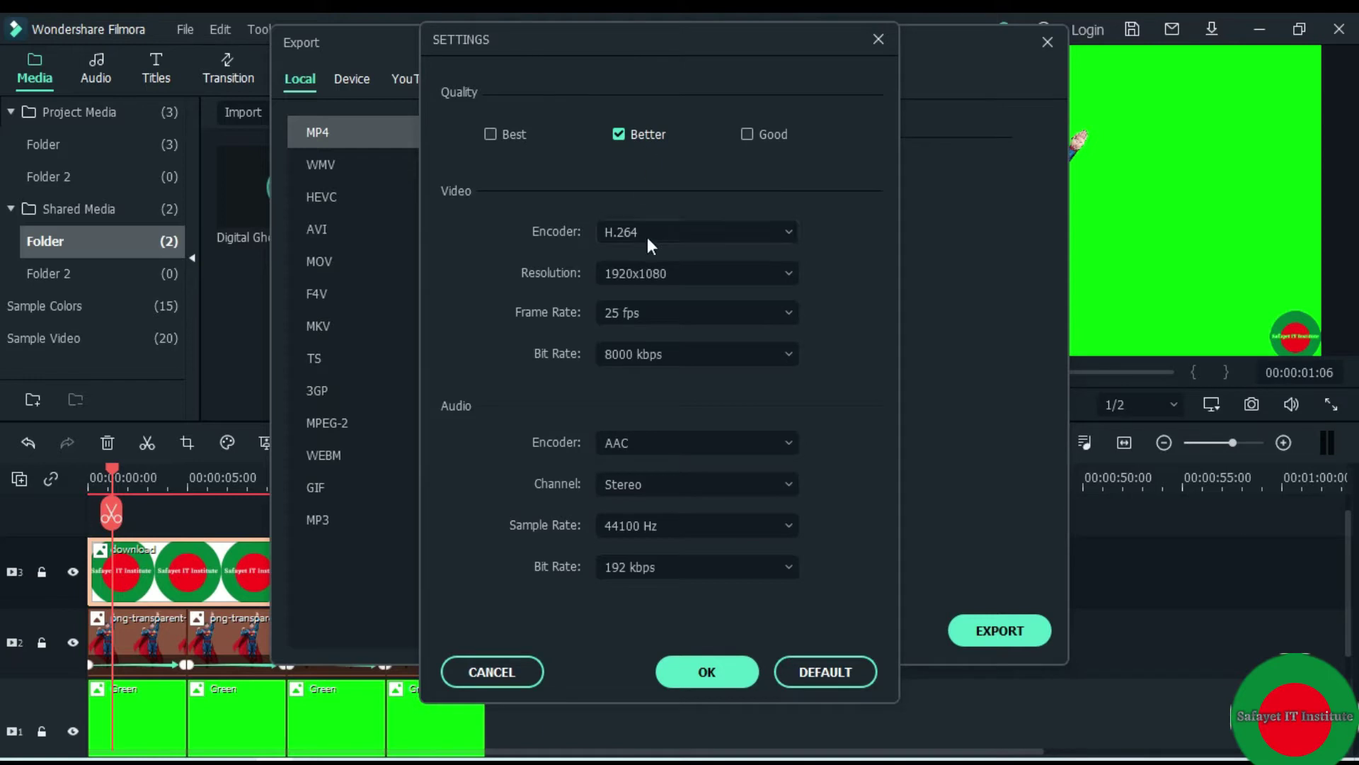
{"action": "left_click", "coordinate": [748, 135]}
{"action": "left_click", "coordinate": [620, 135]}
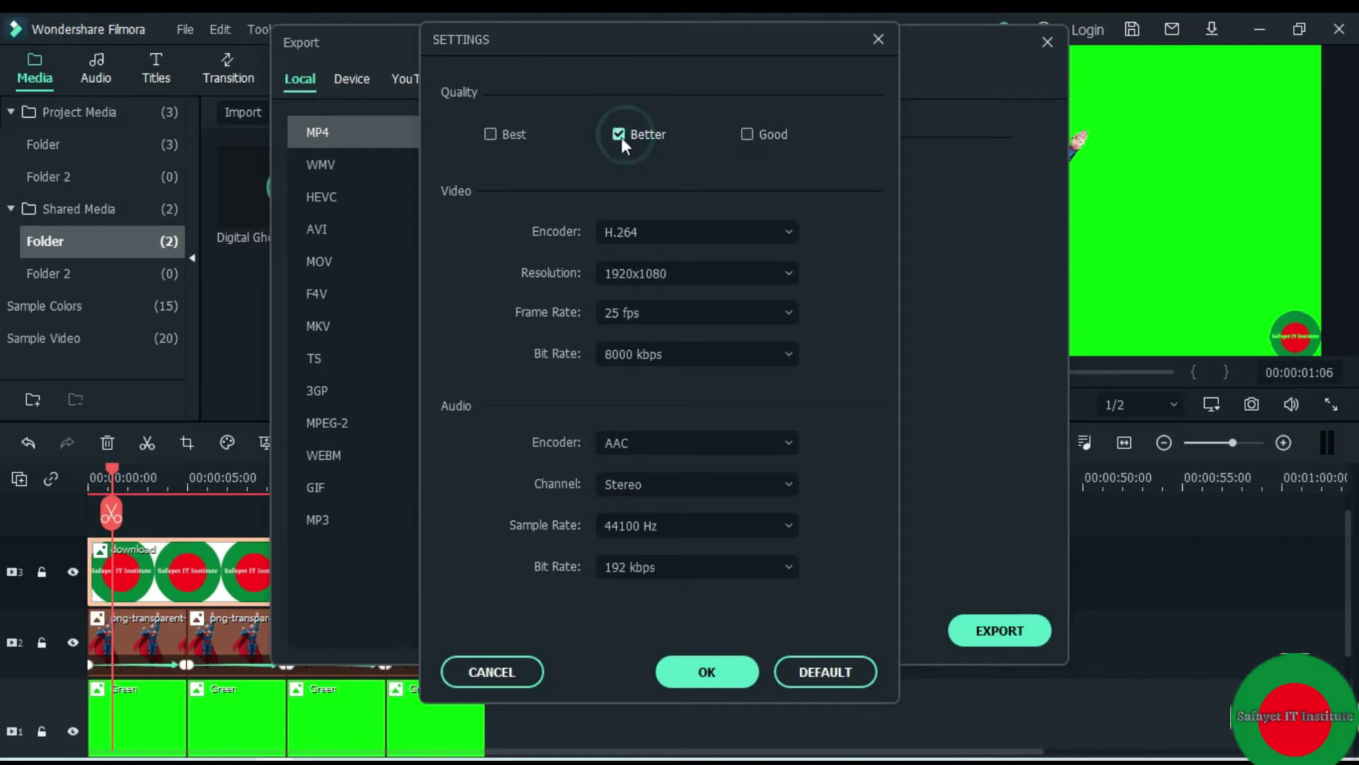
{"action": "left_click", "coordinate": [491, 135]}
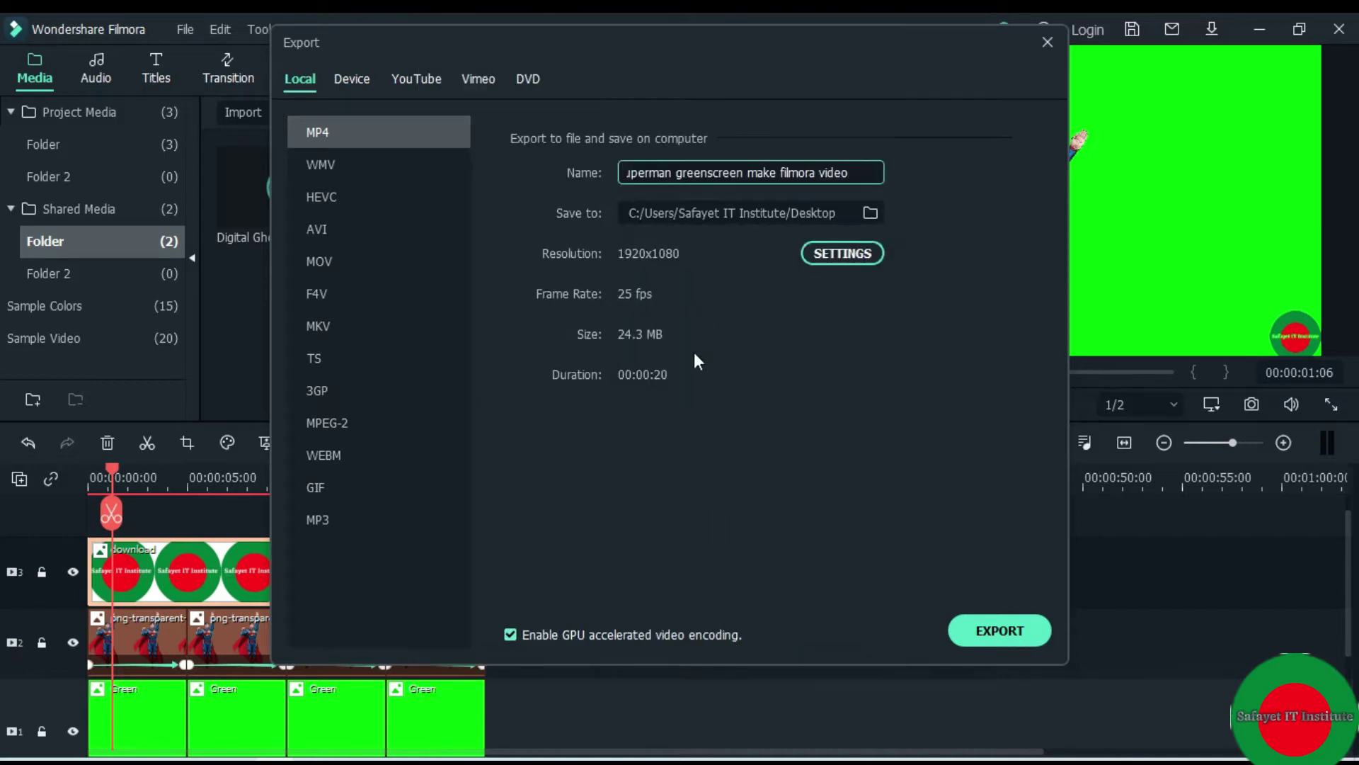
{"action": "left_click", "coordinate": [1016, 639]}
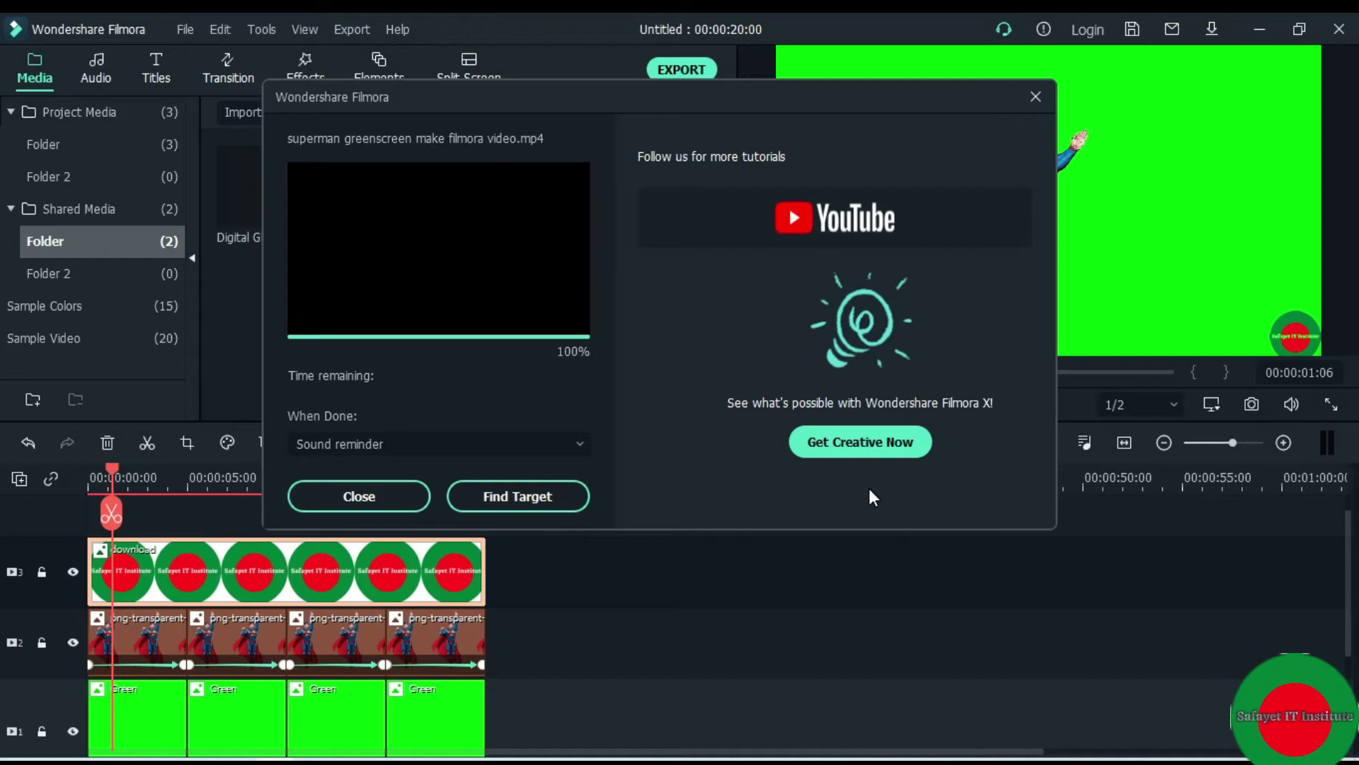
{"action": "left_click", "coordinate": [363, 500]}
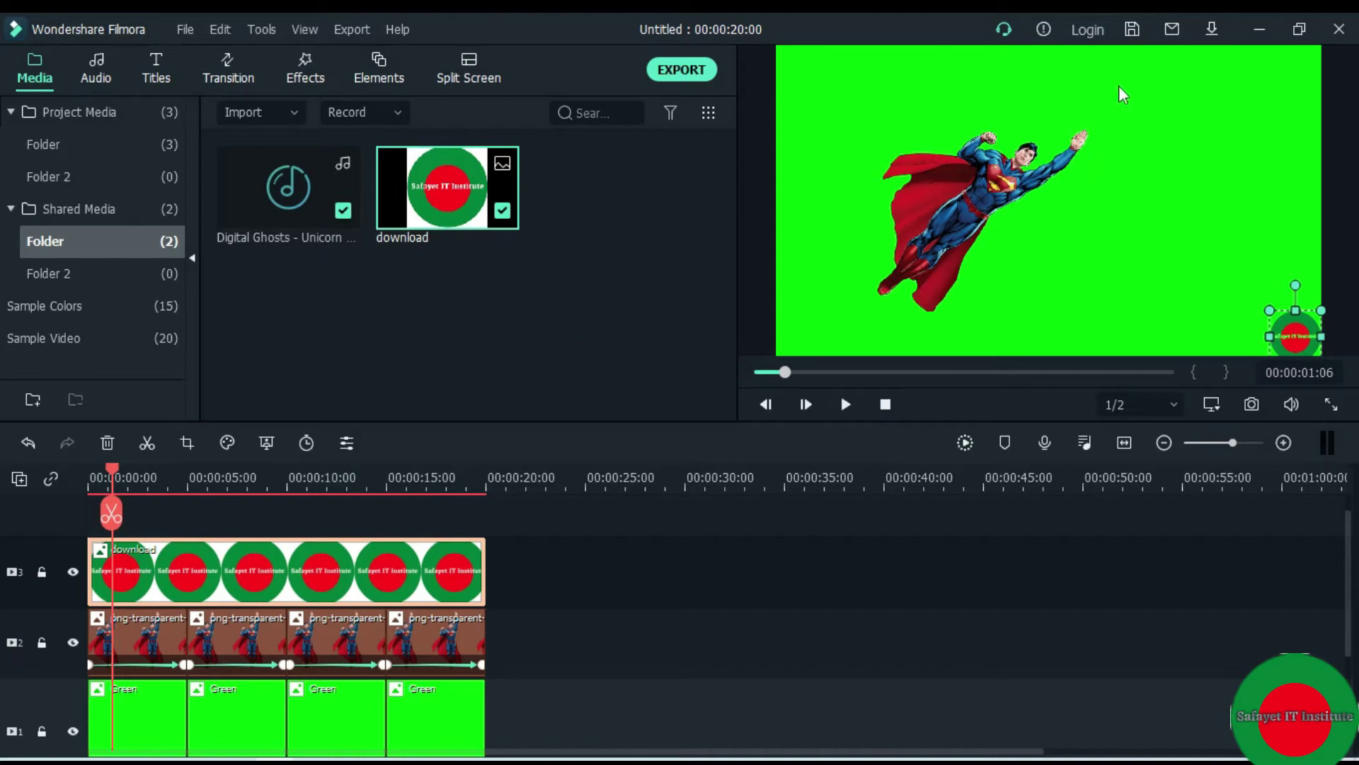
Step: Switch to the Windows desktop and connect the computer to the first listed secured Wi-Fi network
{"action": "left_click", "coordinate": [1259, 32]}
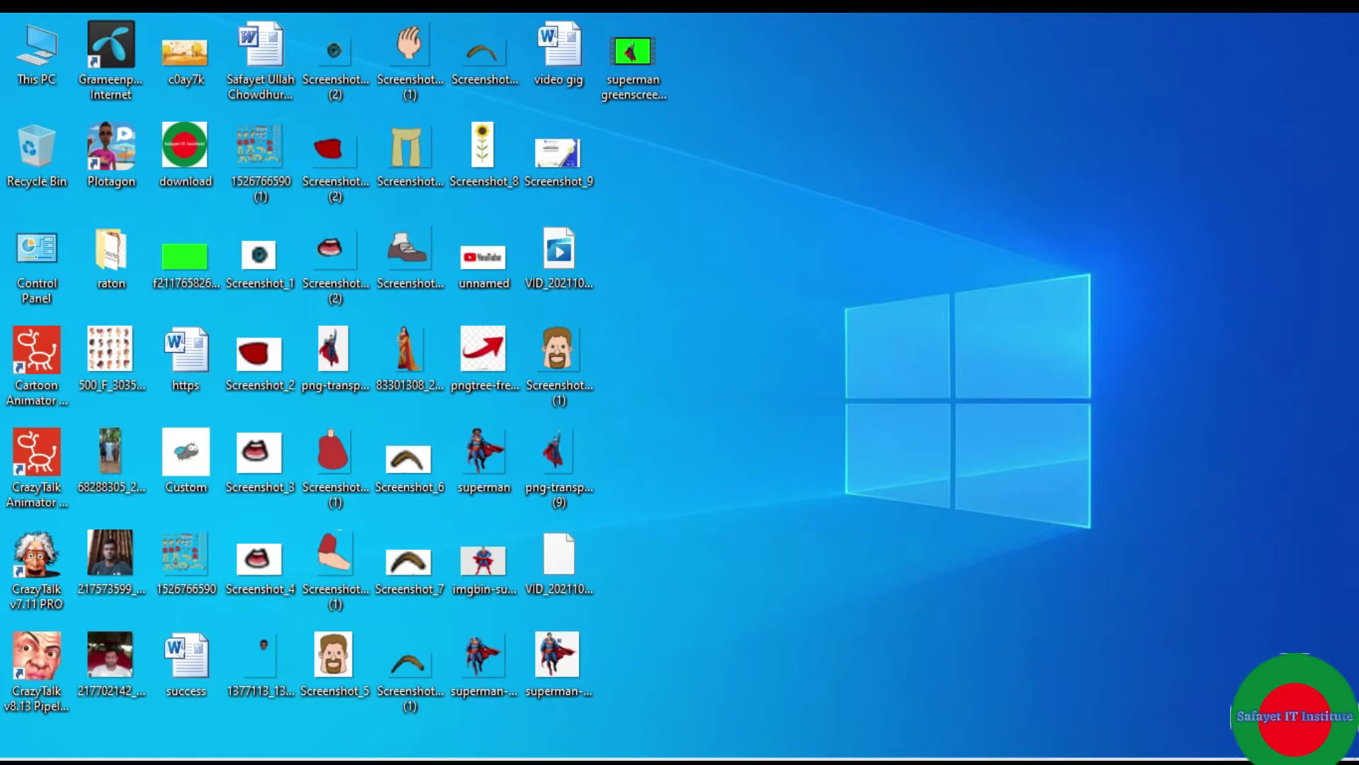
{"action": "left_click", "coordinate": [1204, 761]}
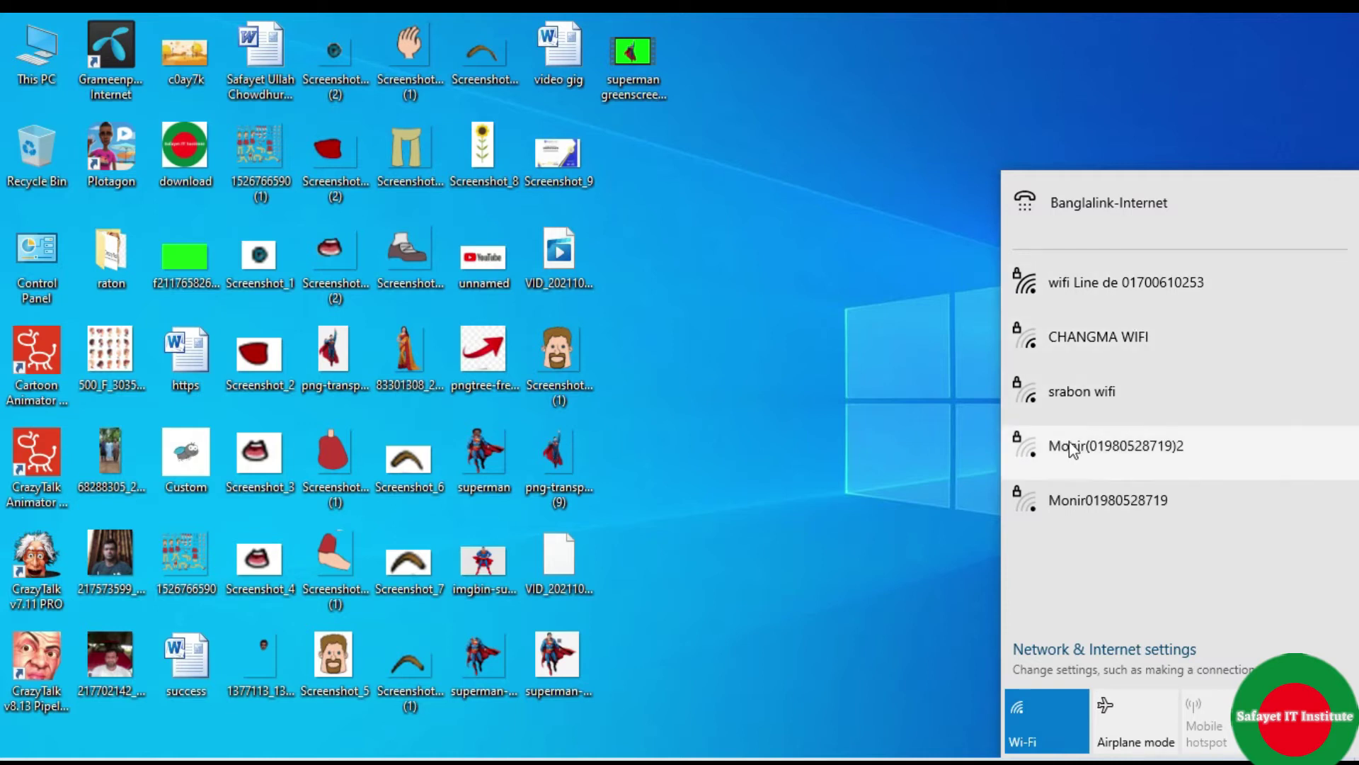
{"action": "left_click", "coordinate": [1103, 301]}
{"action": "left_click", "coordinate": [1253, 386]}
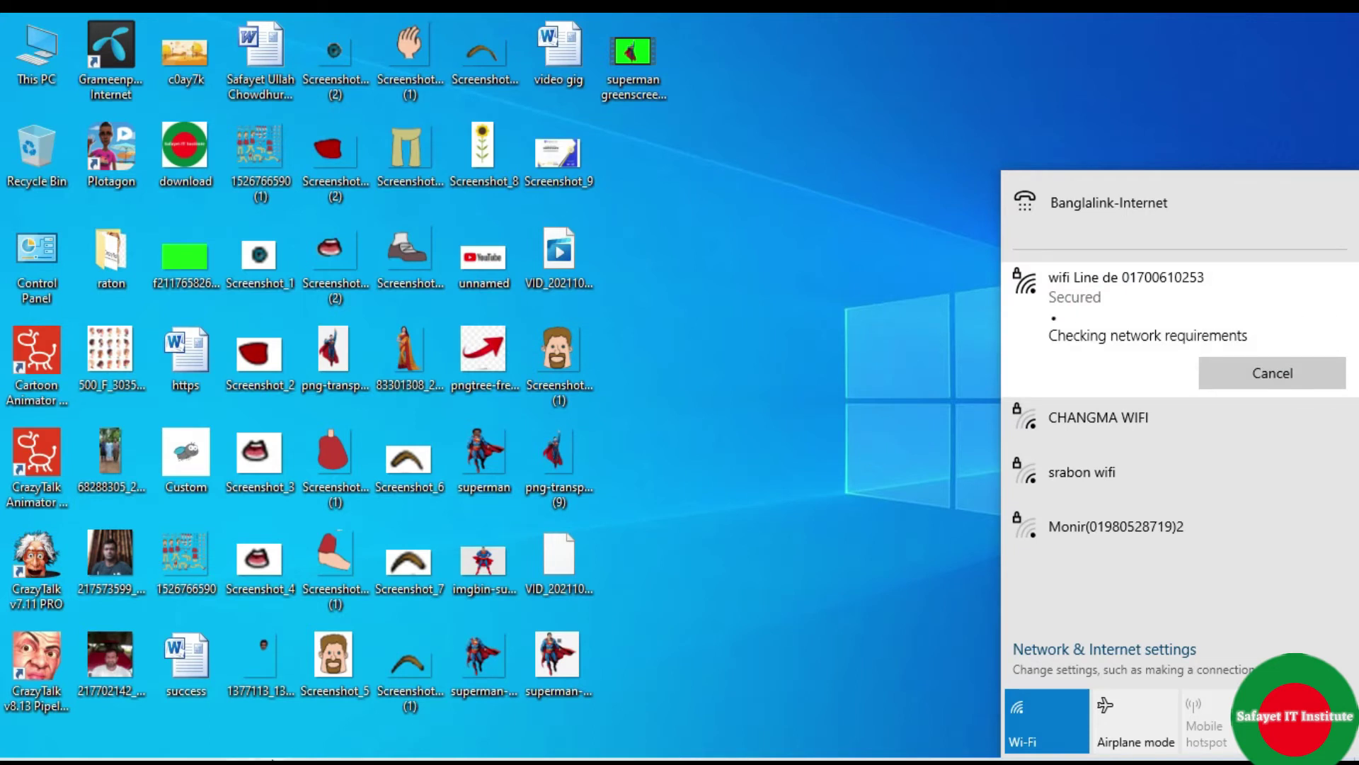
{"action": "left_click", "coordinate": [734, 457]}
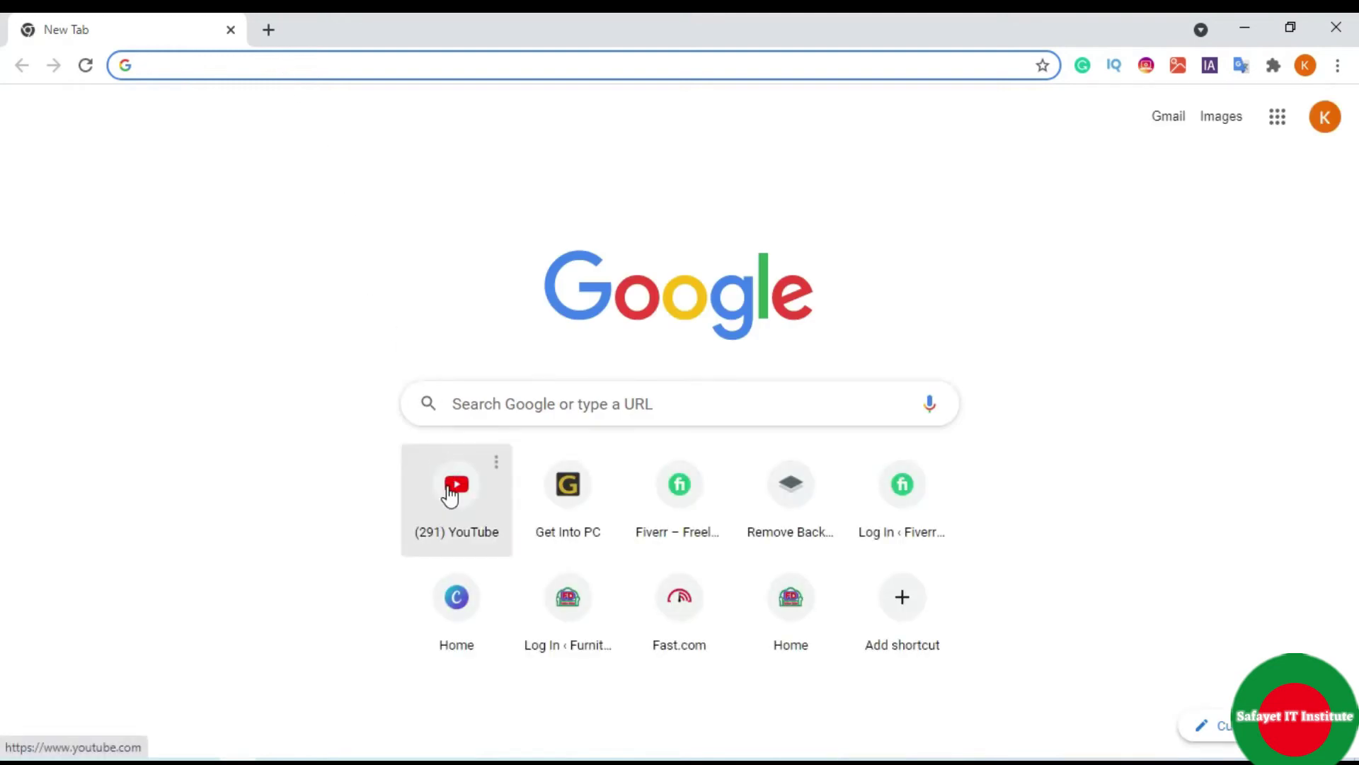
Step: Open YouTube in the browser and go to the channel's content list in YouTube Studio
{"action": "left_click", "coordinate": [450, 495]}
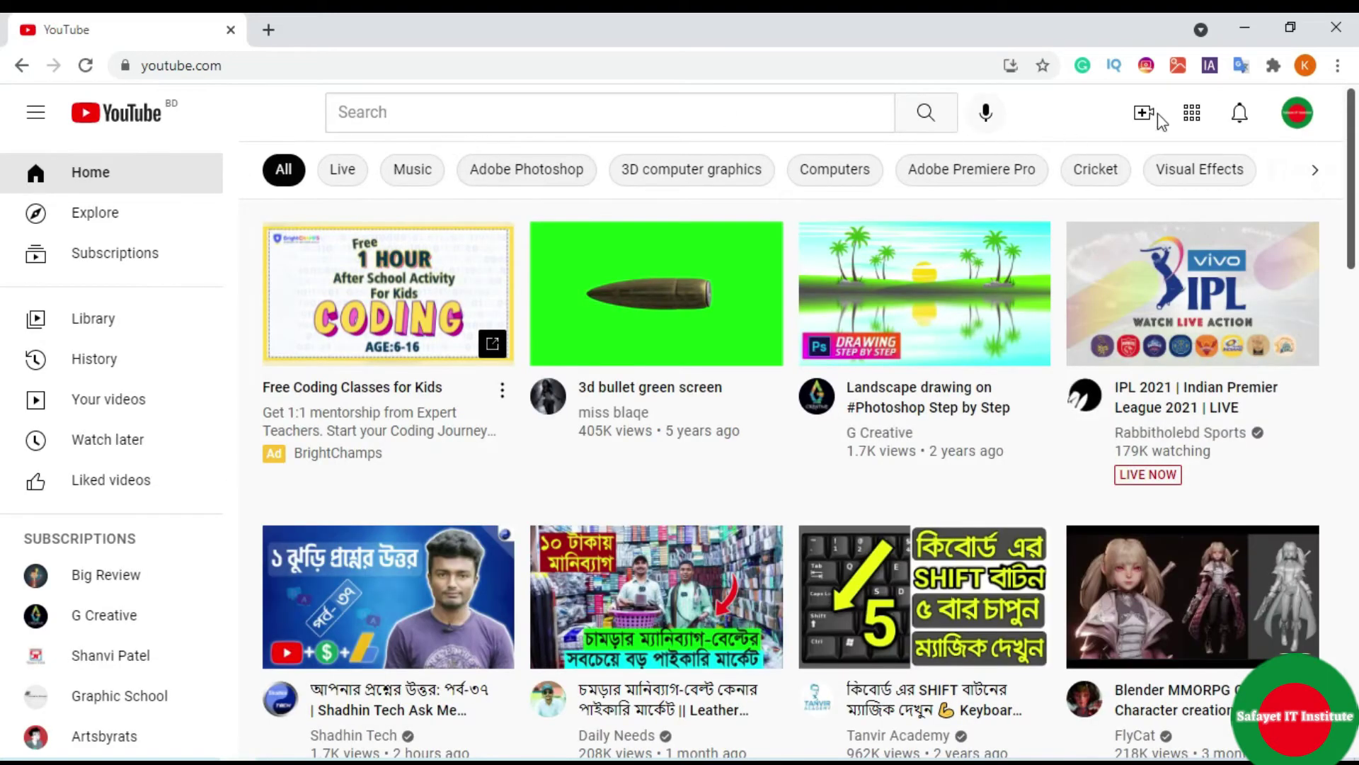
{"action": "left_click", "coordinate": [1298, 117]}
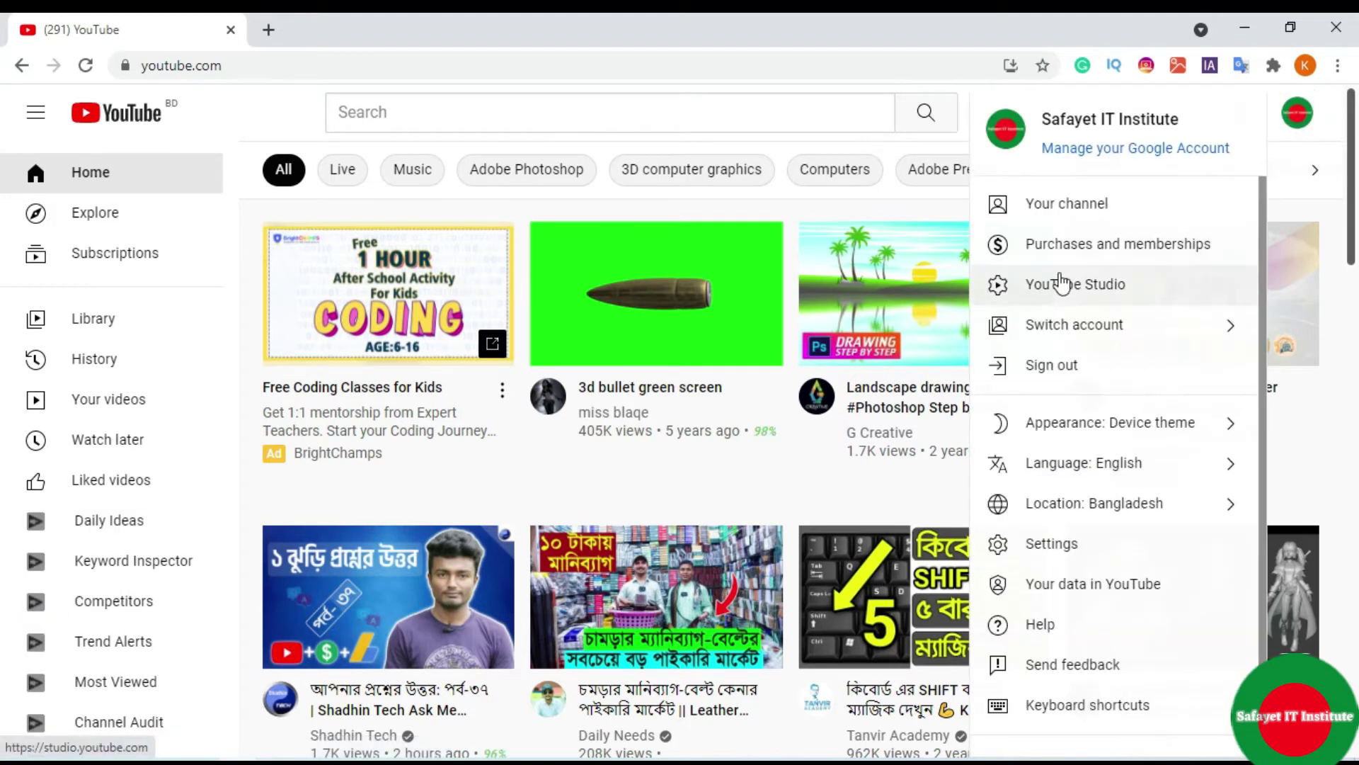
{"action": "left_click", "coordinate": [1069, 295]}
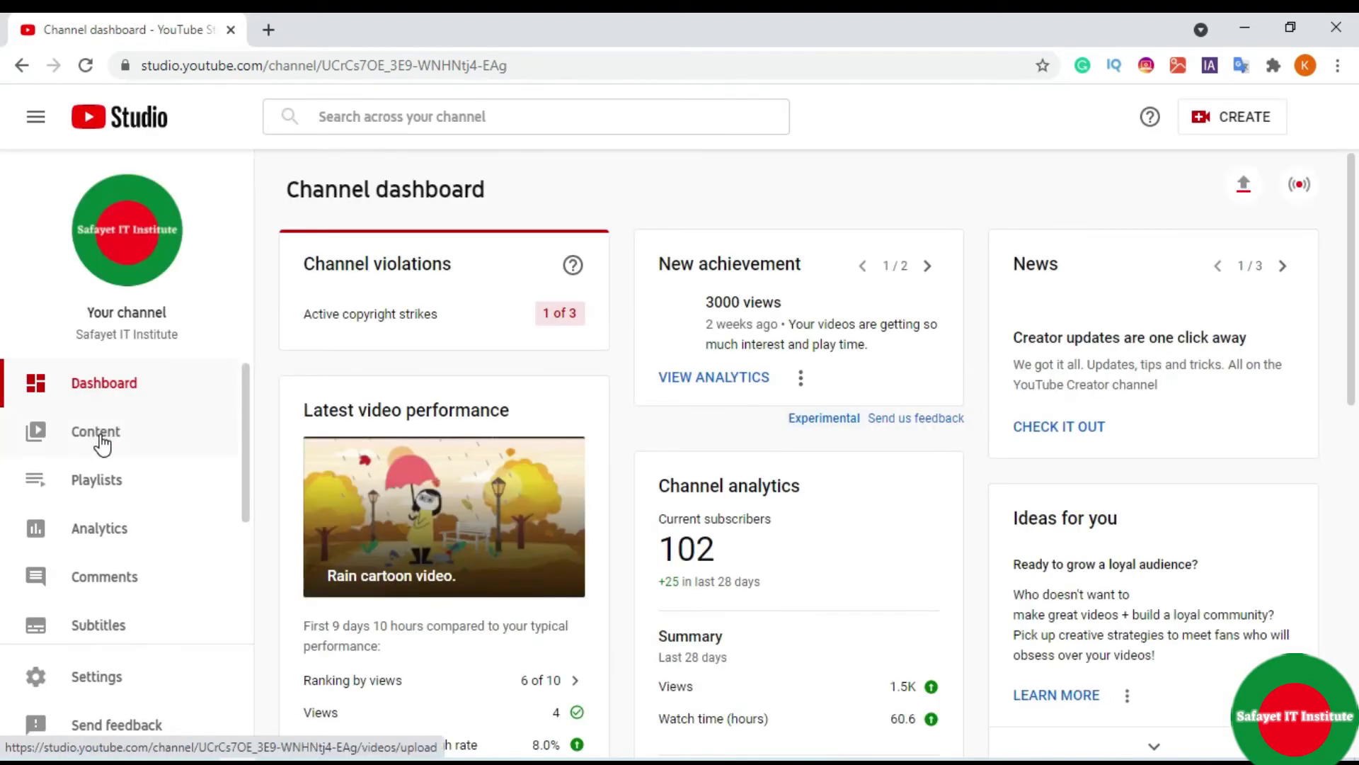
{"action": "left_click", "coordinate": [99, 433]}
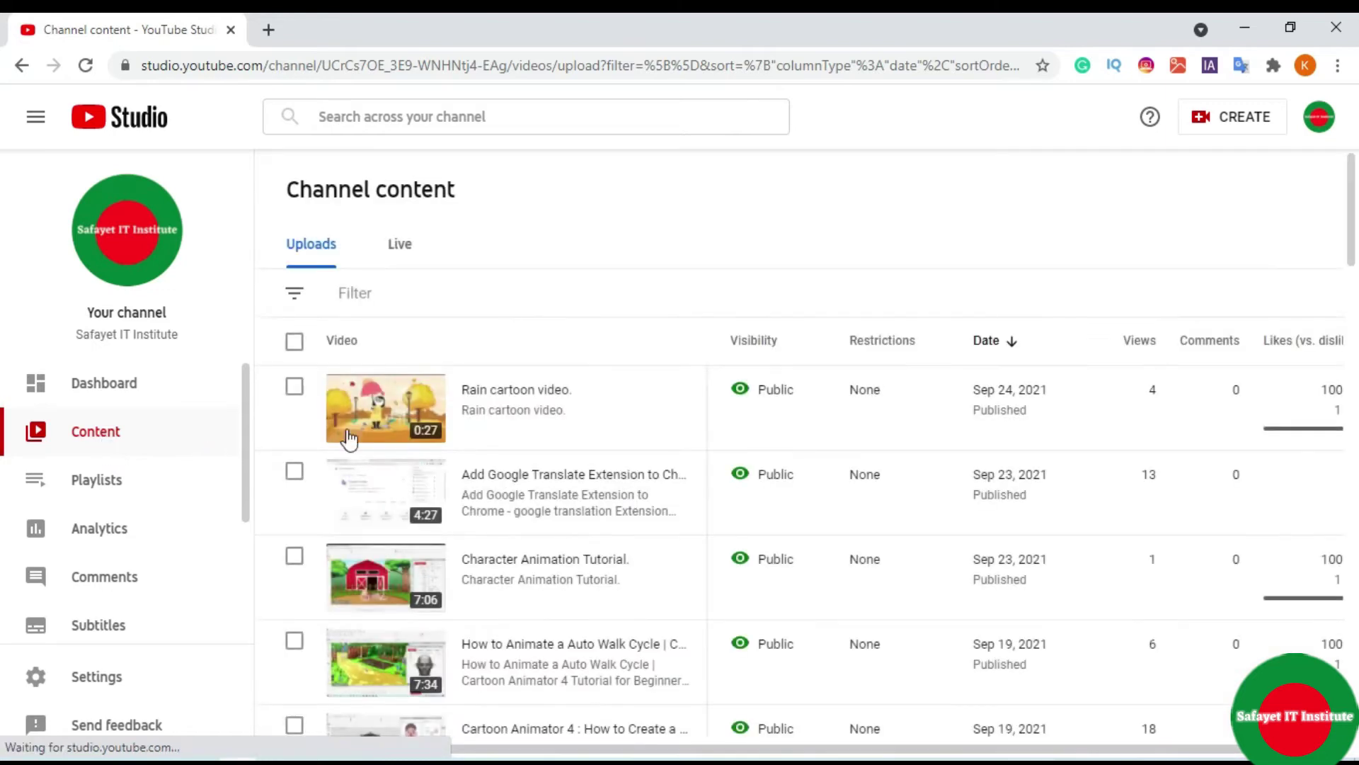
Step: Start a new video upload and add the exported "superman greenscreen make filmora video" file from the computer
{"action": "left_click", "coordinate": [1248, 123]}
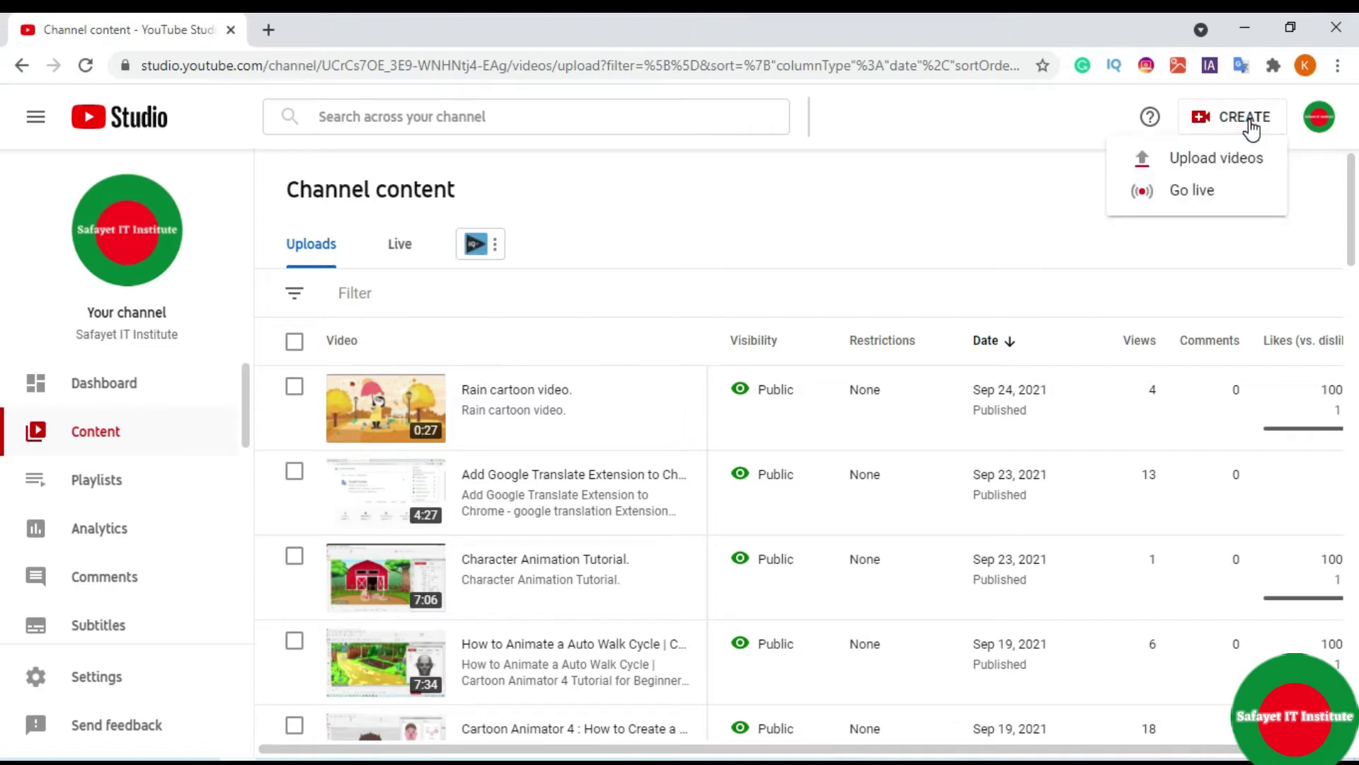
{"action": "left_click", "coordinate": [1212, 170]}
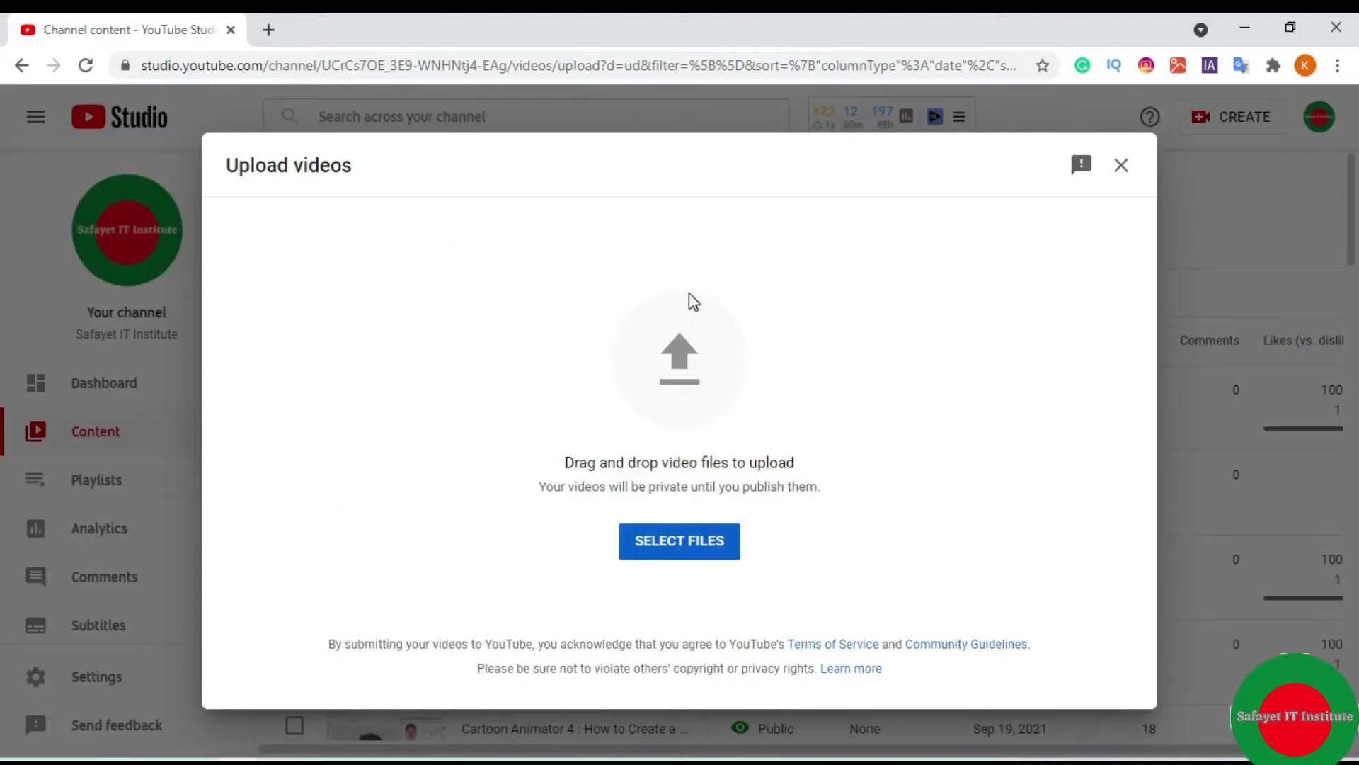
{"action": "left_click", "coordinate": [1244, 35]}
{"action": "left_click_drag", "start_coordinate": [676, 71], "coordinate": [567, 368]}
{"action": "left_click", "coordinate": [660, 59]}
{"action": "left_click_drag", "start_coordinate": [659, 60], "coordinate": [477, 550]}
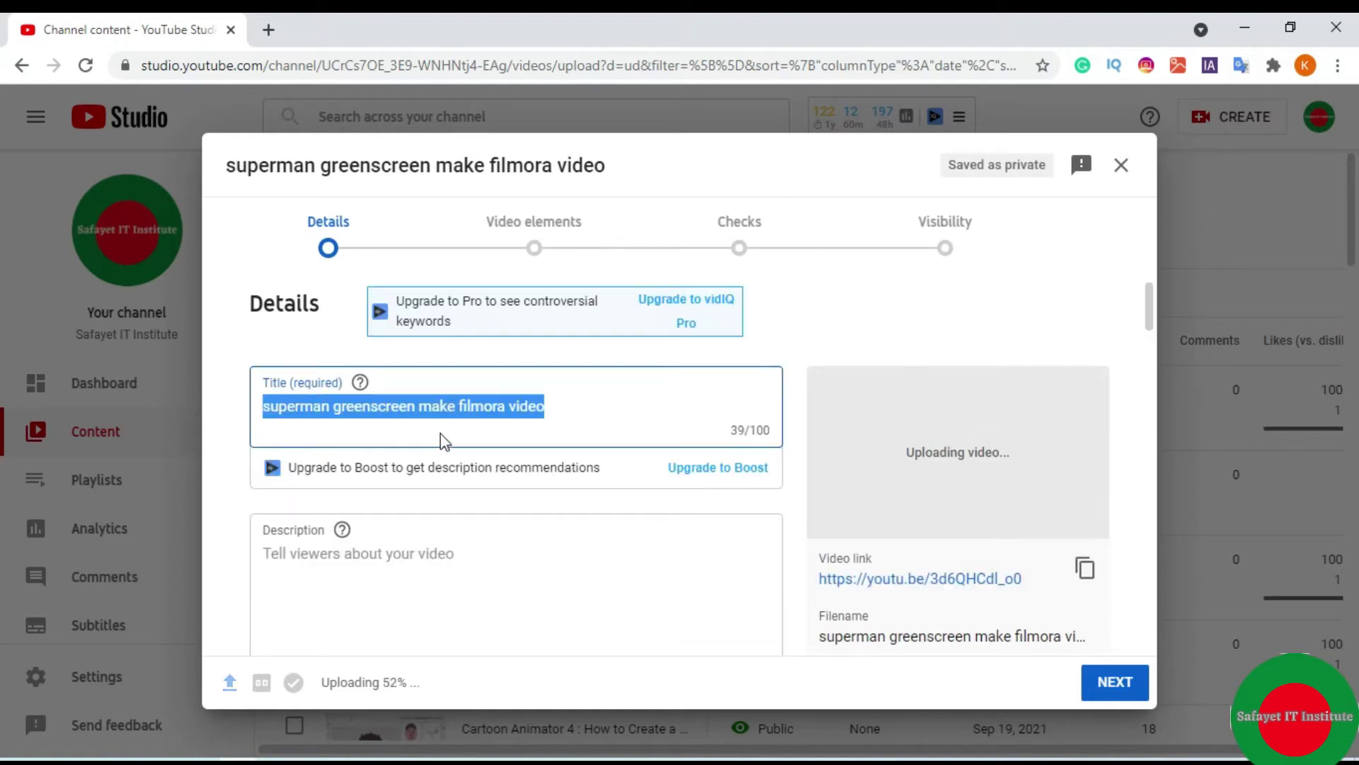
Step: Copy the full title text "superman greenscreen make filmora video" from the uploaded video's details
{"action": "triple_click", "coordinate": [546, 405]}
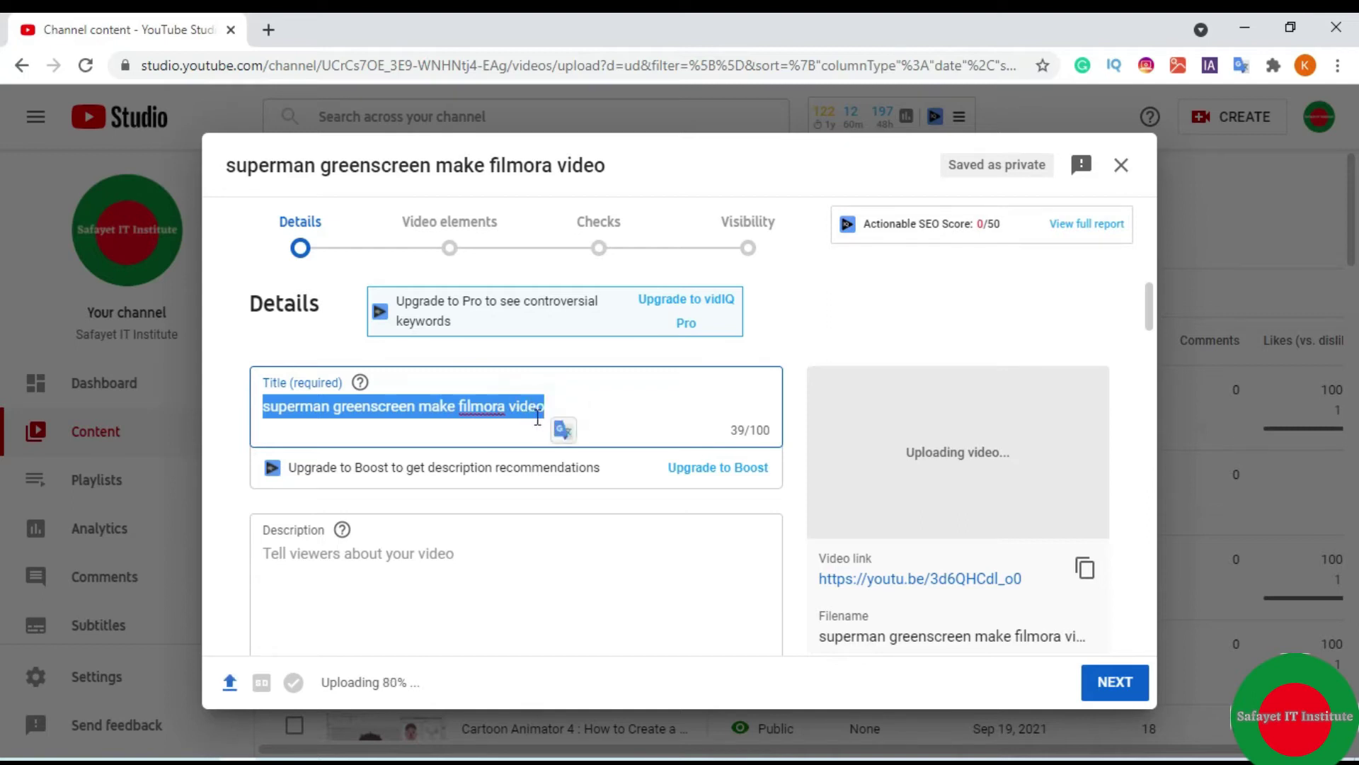
{"action": "double_click", "coordinate": [527, 405]}
{"action": "left_click", "coordinate": [525, 405]}
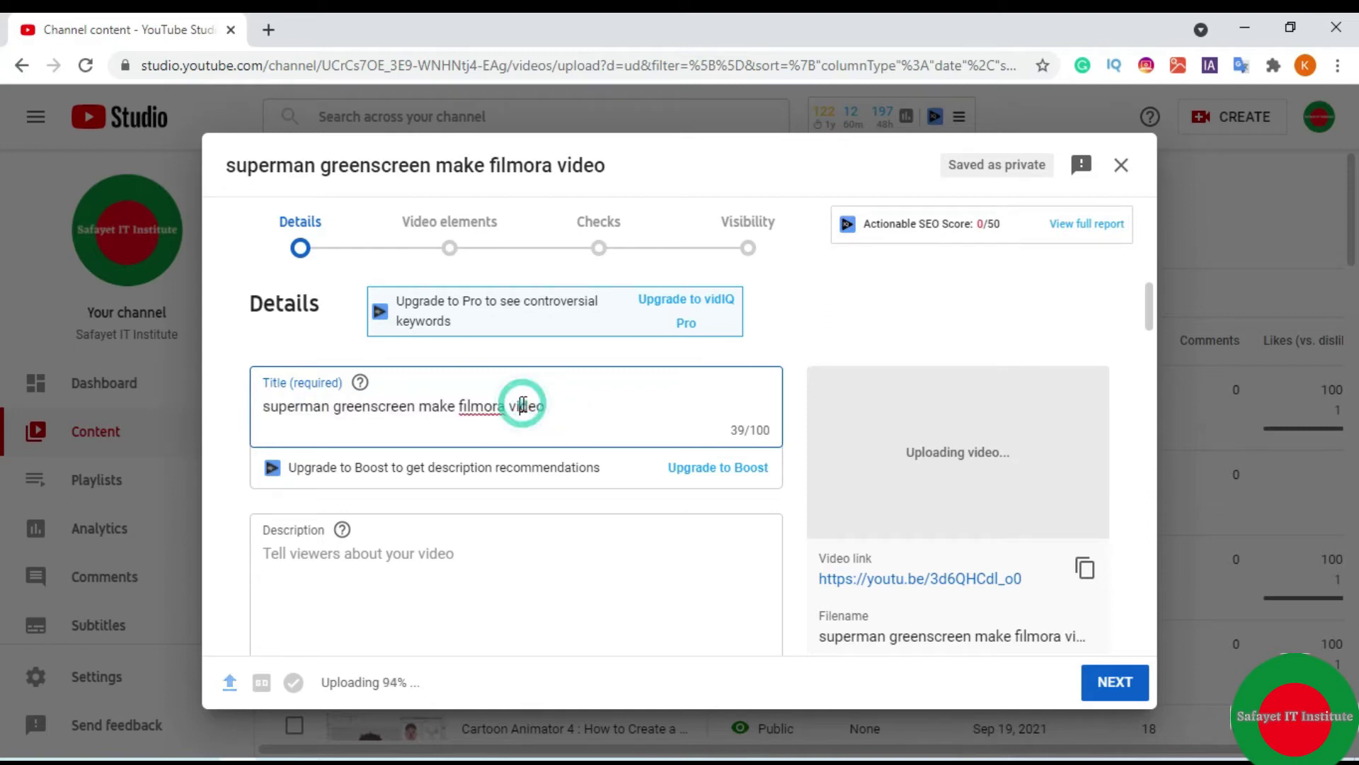
{"action": "double_click", "coordinate": [567, 406]}
{"action": "left_click_drag", "start_coordinate": [567, 406], "coordinate": [266, 405]}
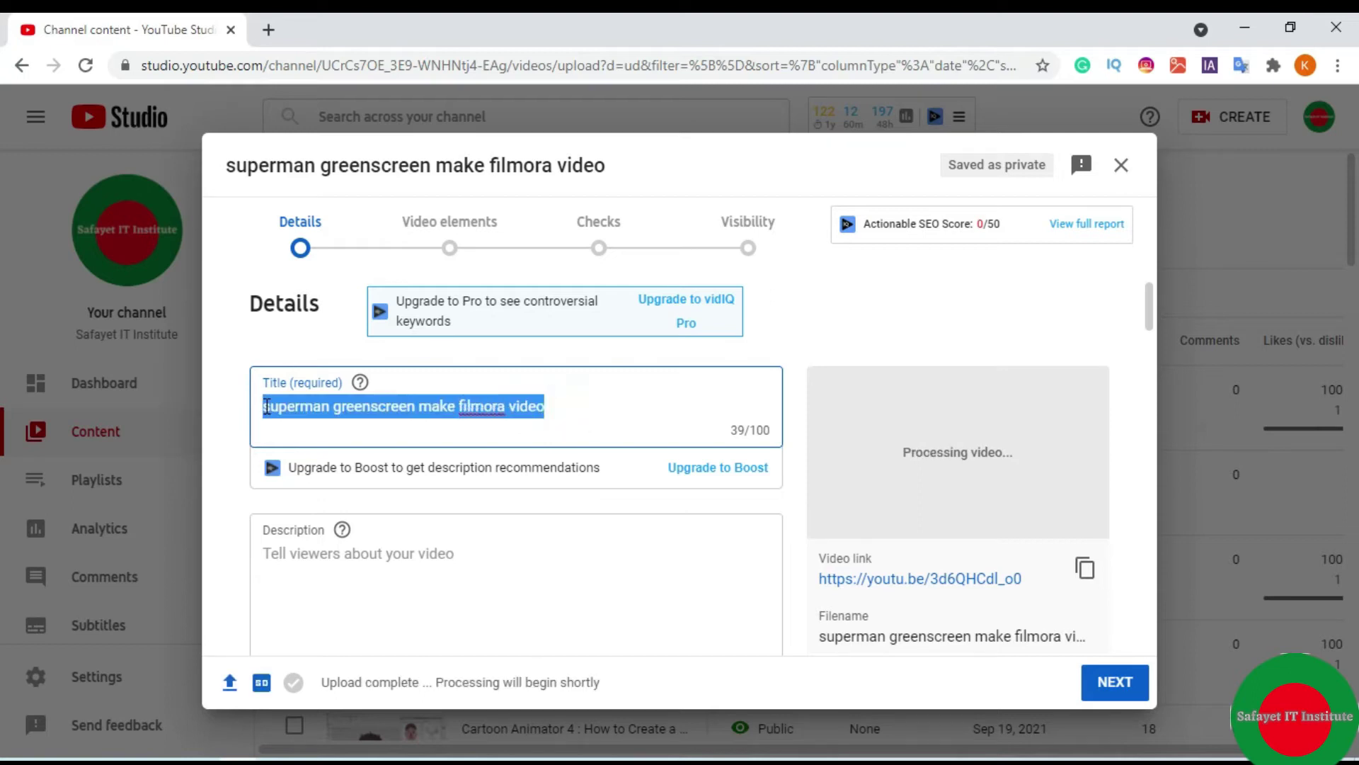
{"action": "right_click", "coordinate": [267, 405]}
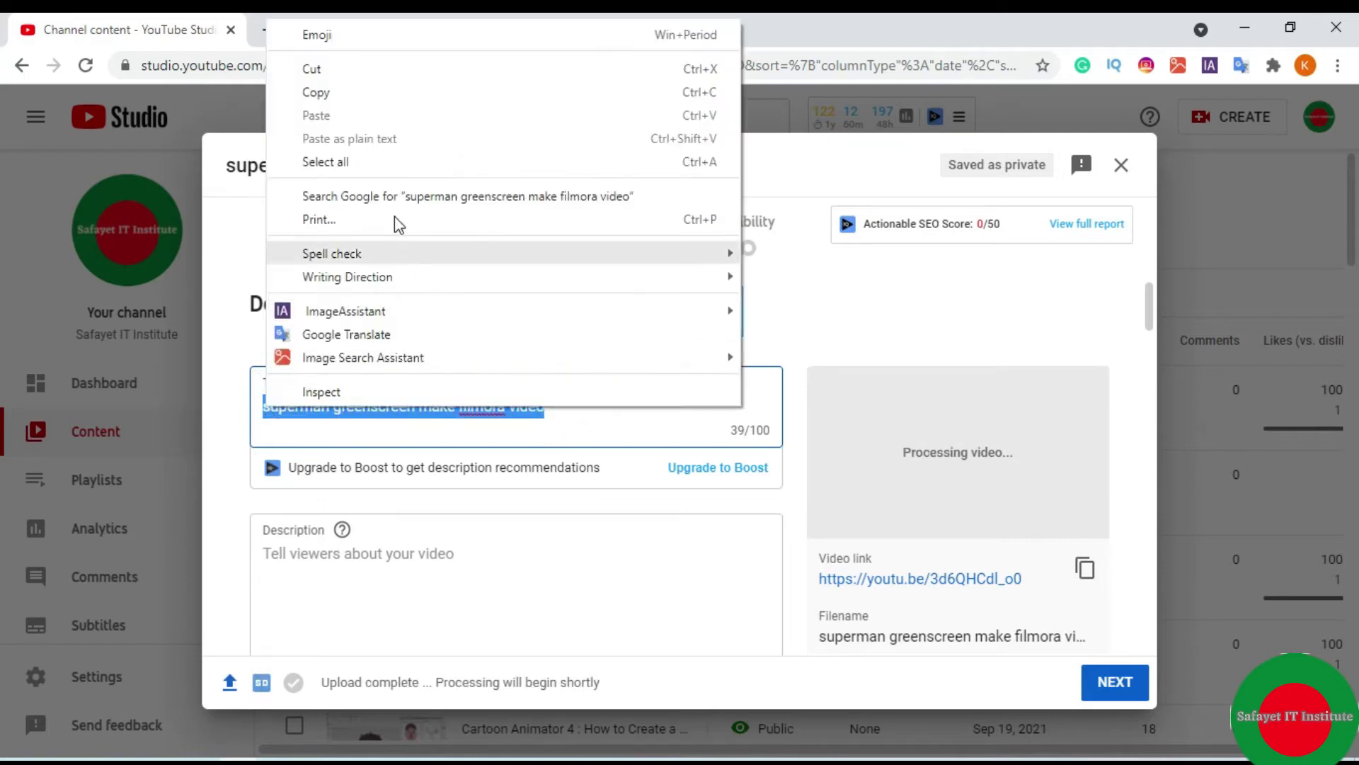
{"action": "left_click", "coordinate": [315, 93]}
{"action": "scroll", "coordinate": [546, 541], "scroll_direction": "down", "scroll_amount": 10}
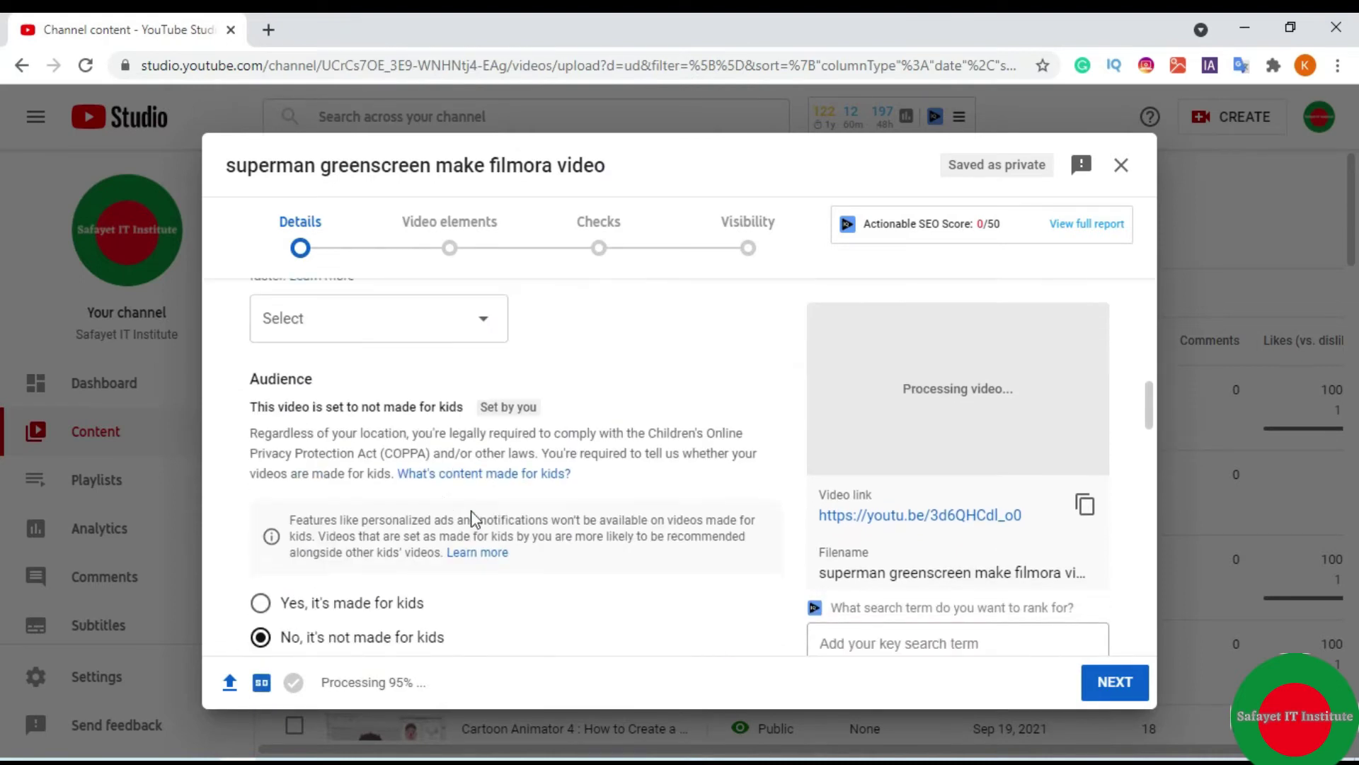